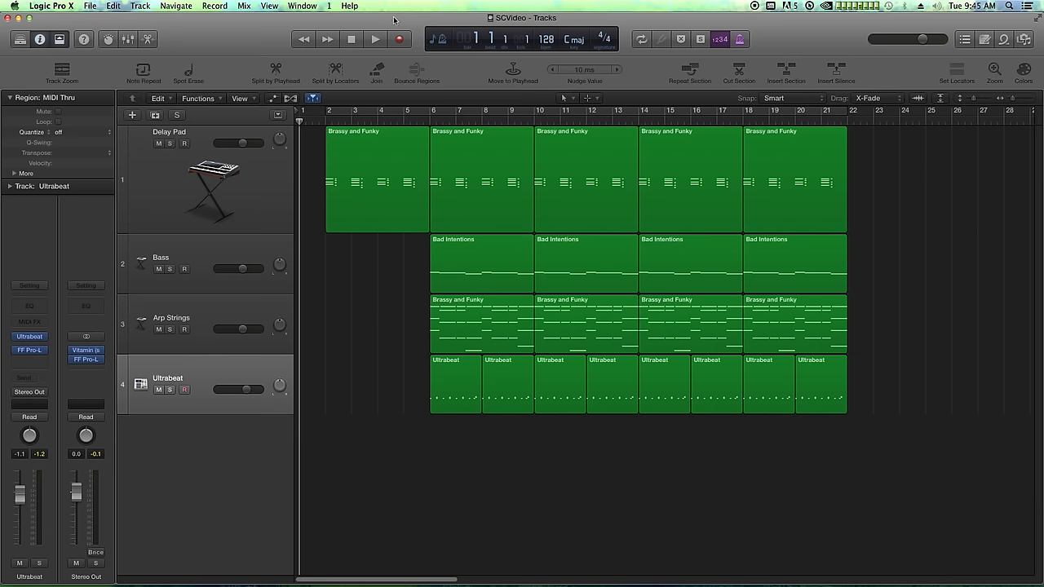
Step: Play the arrangement and disarm recording on the Ultrabeat track
{"action": "key", "text": "space"}
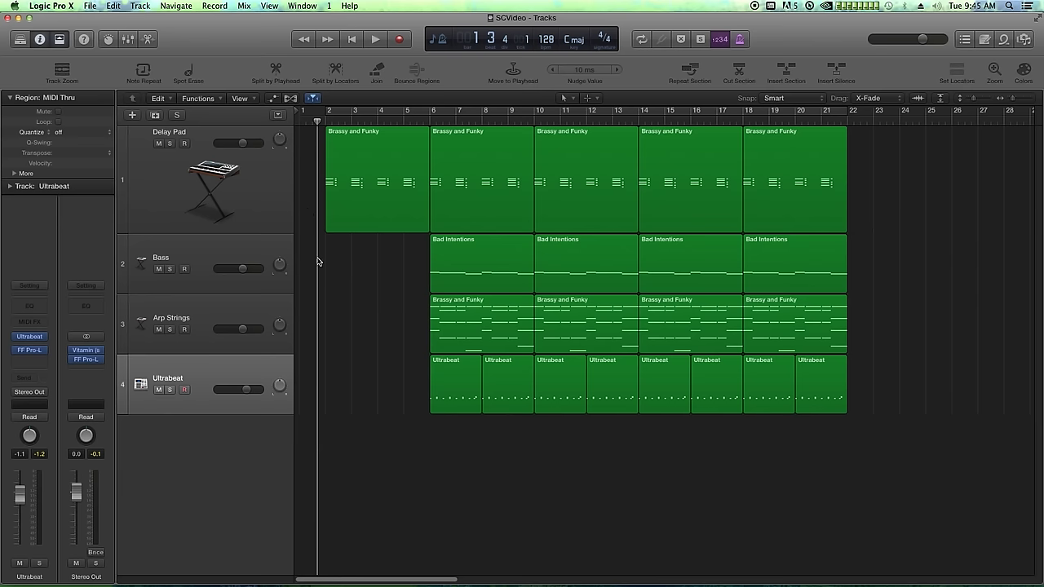
{"action": "key", "text": "space"}
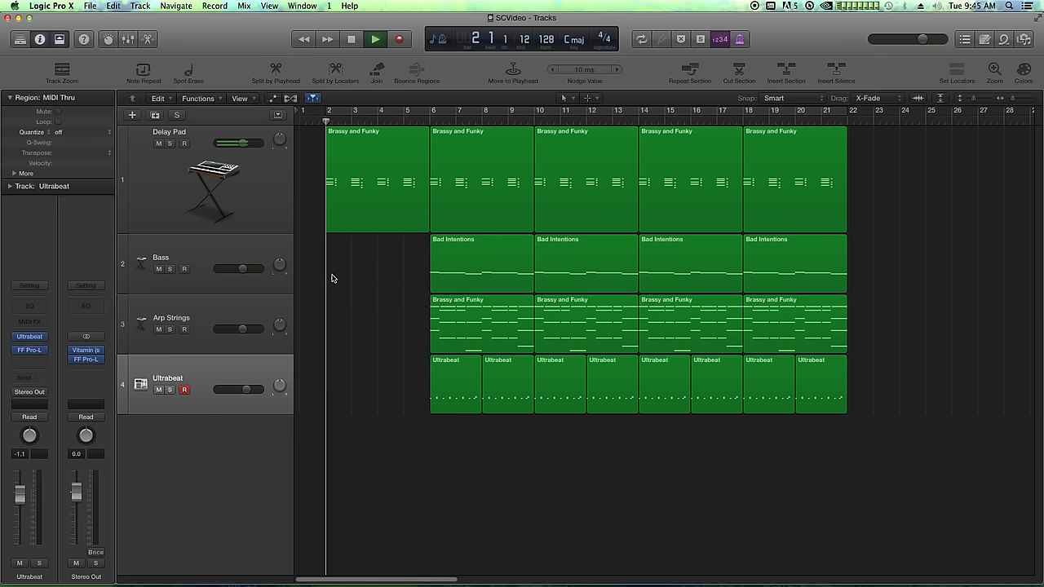
{"action": "left_click", "coordinate": [184, 390]}
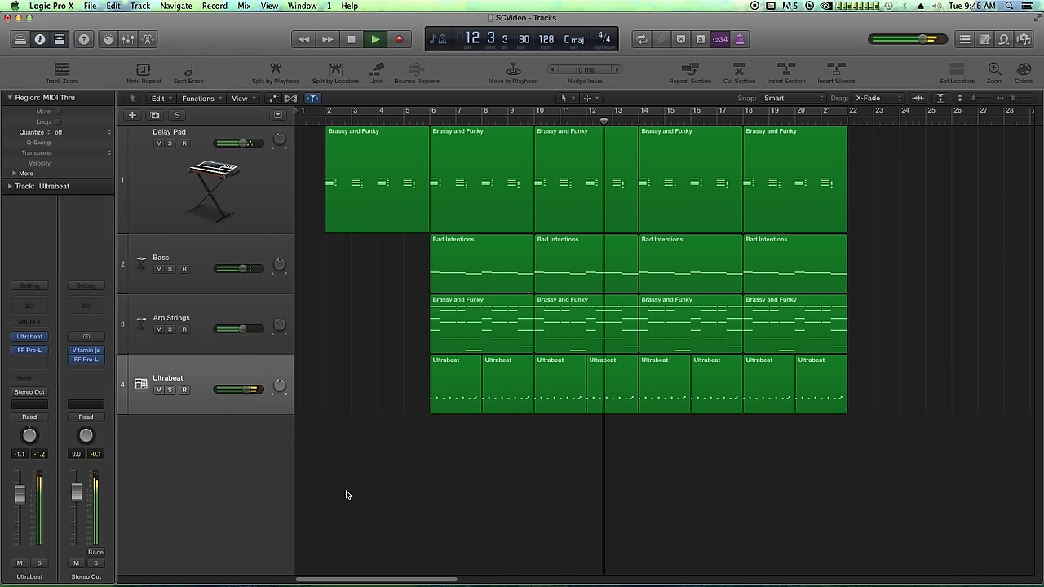
{"action": "key", "text": "space"}
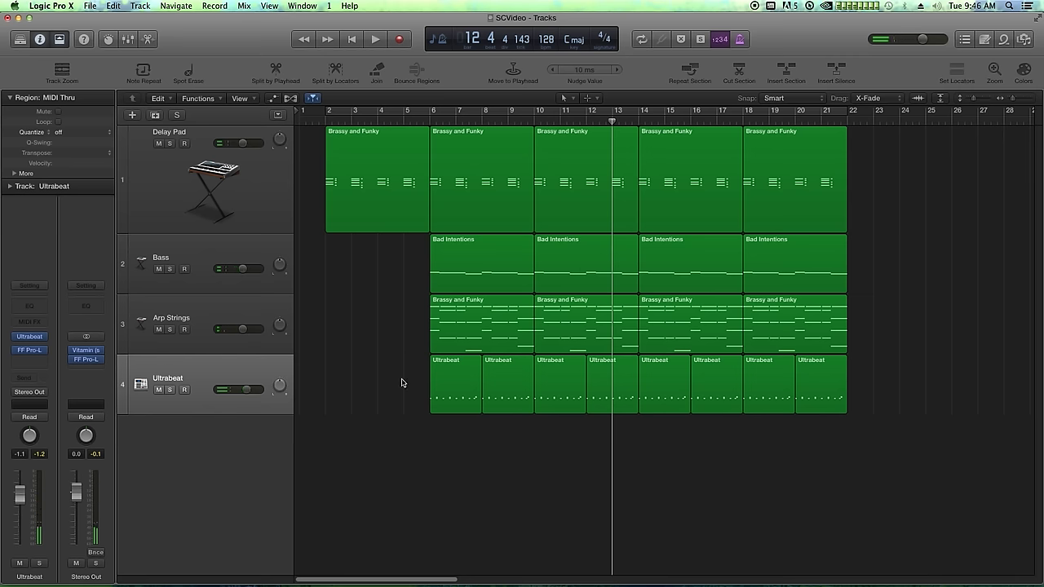
Step: Audition the Delay Pad track soloed from bar 5
{"action": "left_click", "coordinate": [422, 121]}
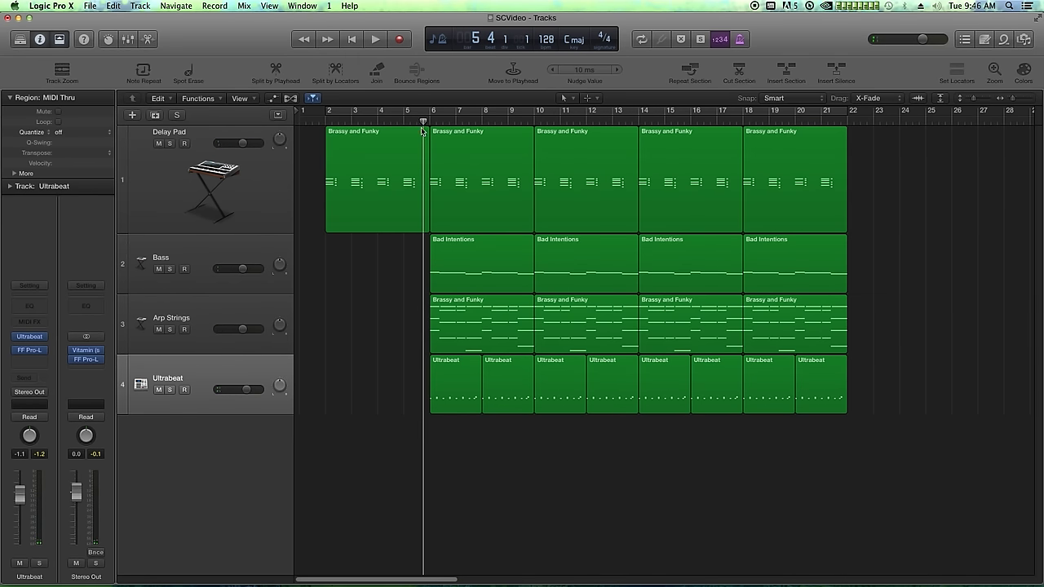
{"action": "left_click", "coordinate": [170, 144]}
{"action": "key", "text": "space"}
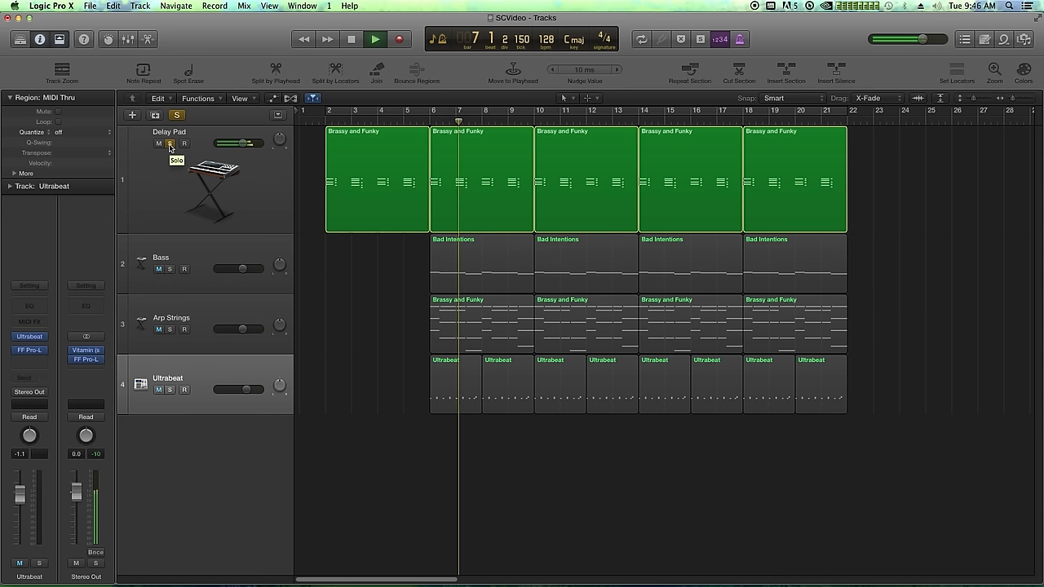
{"action": "key", "text": "space"}
{"action": "left_click", "coordinate": [170, 145]}
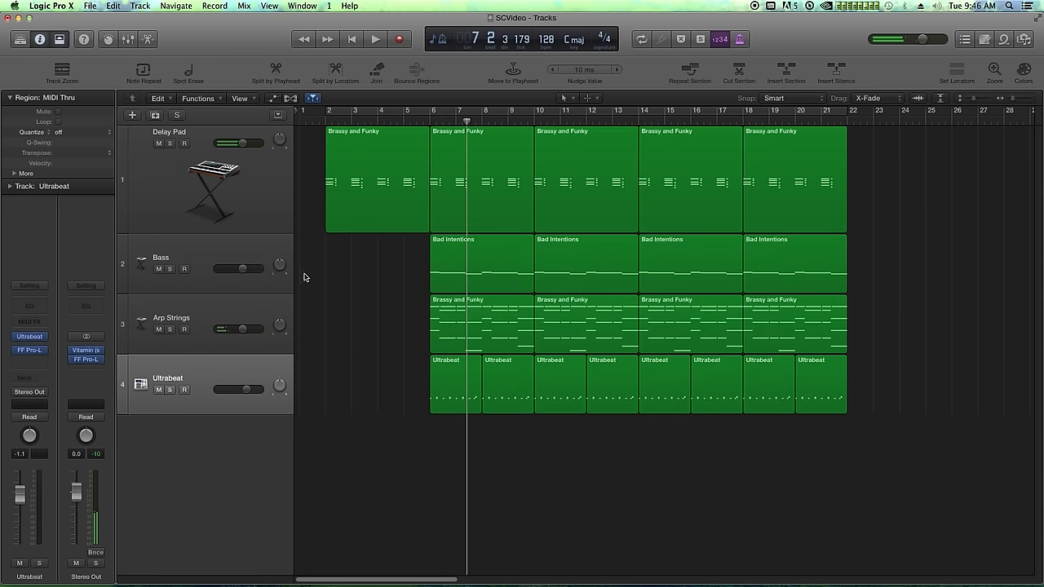
Step: Audition the Bass track soloed from bar 5
{"action": "left_click", "coordinate": [169, 269]}
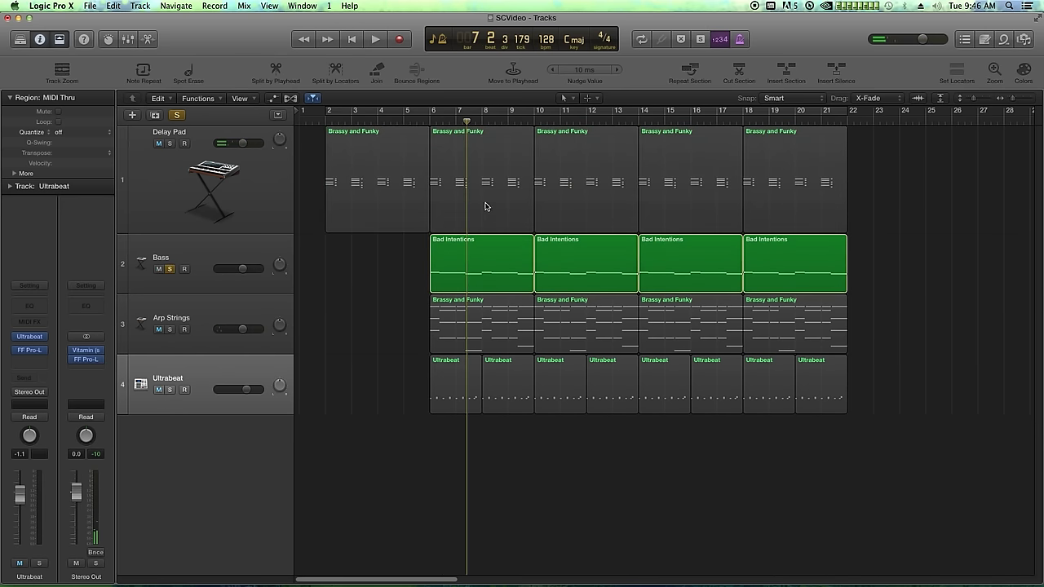
{"action": "left_click", "coordinate": [417, 121]}
{"action": "key", "text": "space"}
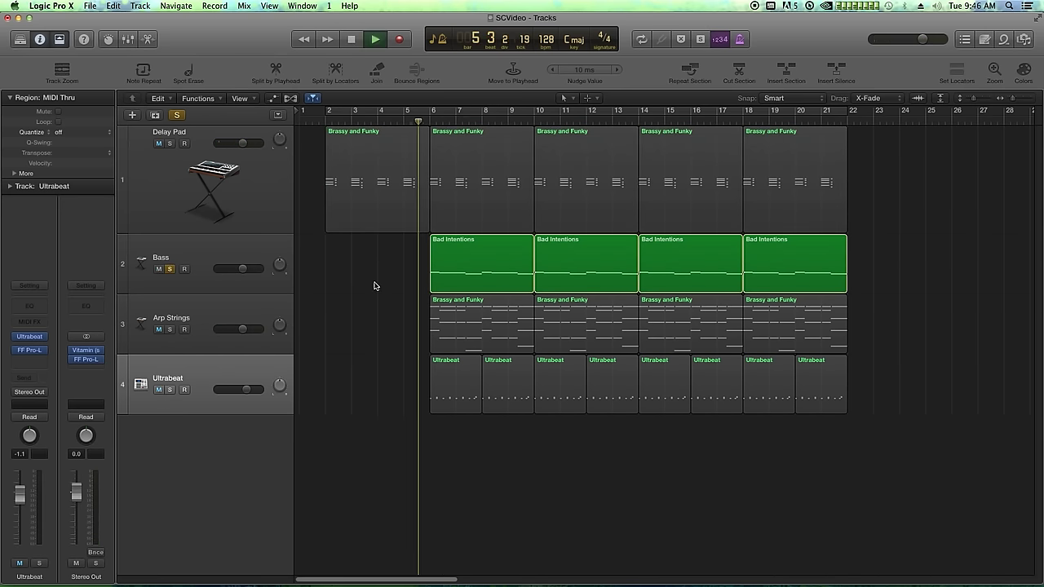
{"action": "key", "text": "space"}
{"action": "left_click", "coordinate": [170, 269]}
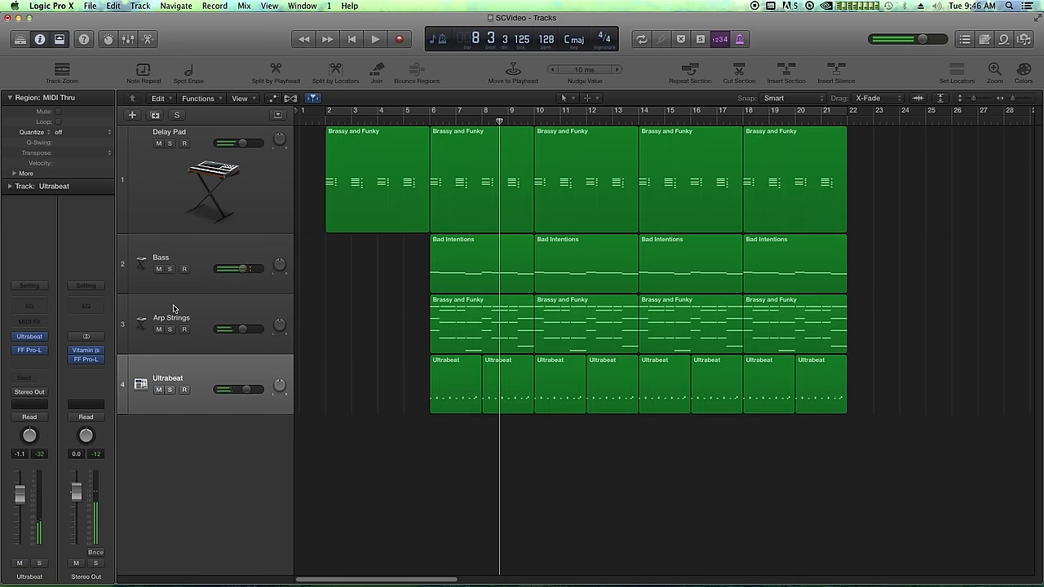
Step: Audition Arp Strings soloed from bar 5, then solo Ultrabeat from bar 6
{"action": "left_click", "coordinate": [170, 330]}
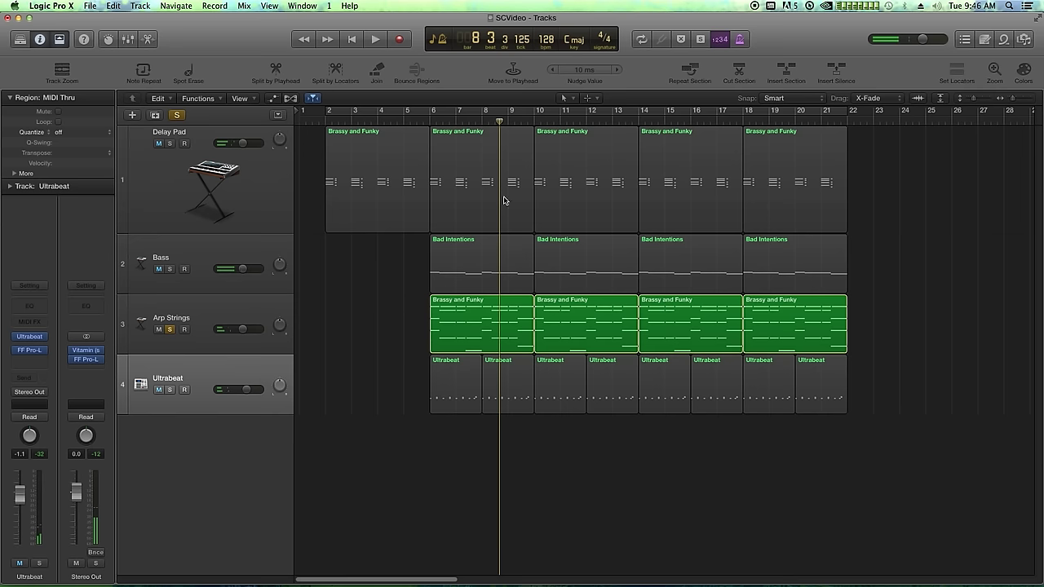
{"action": "left_click", "coordinate": [422, 117]}
{"action": "key", "text": "space"}
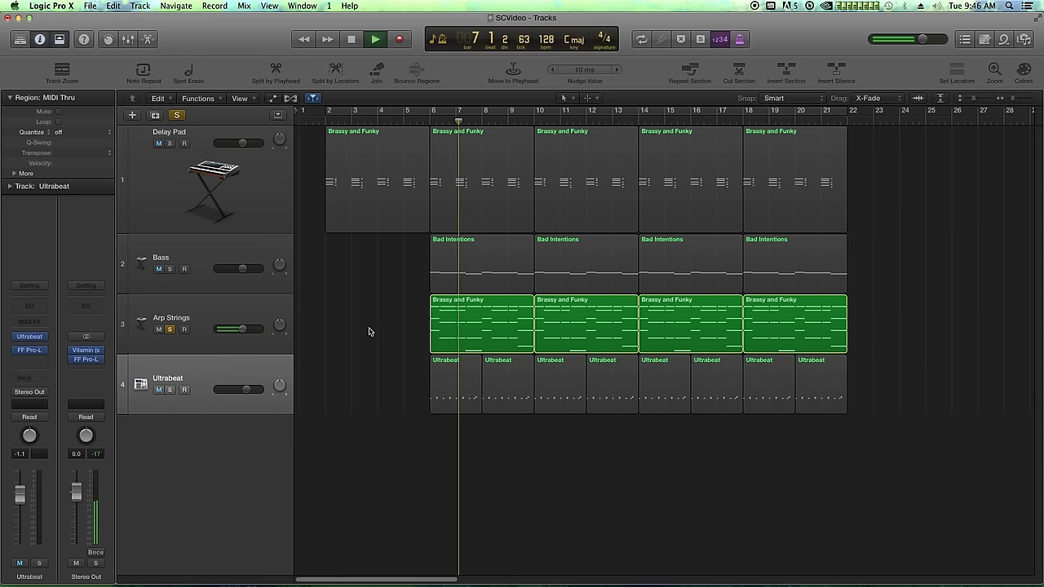
{"action": "key", "text": "space"}
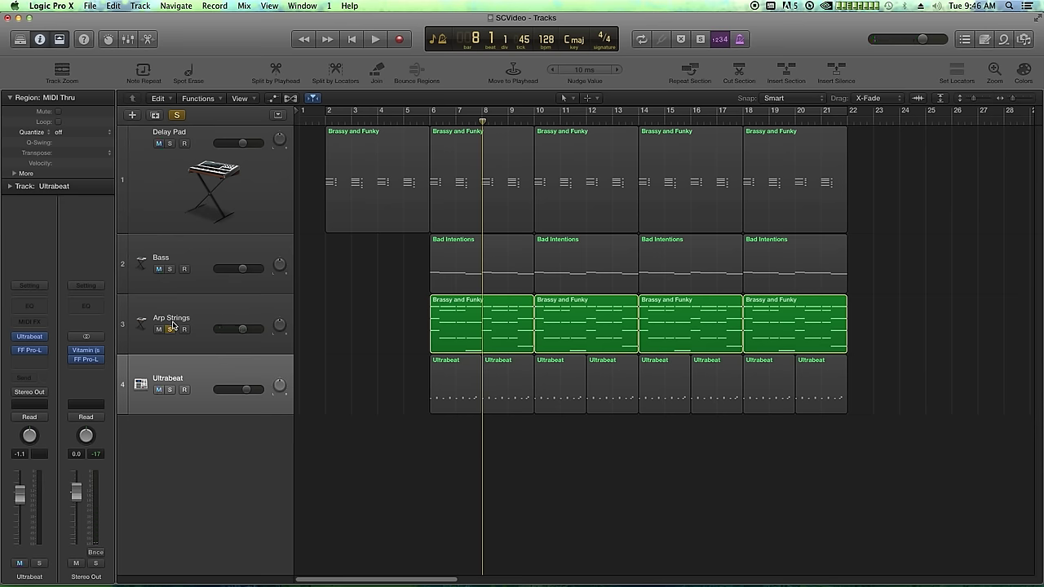
{"action": "left_click", "coordinate": [171, 329]}
{"action": "left_click", "coordinate": [424, 123]}
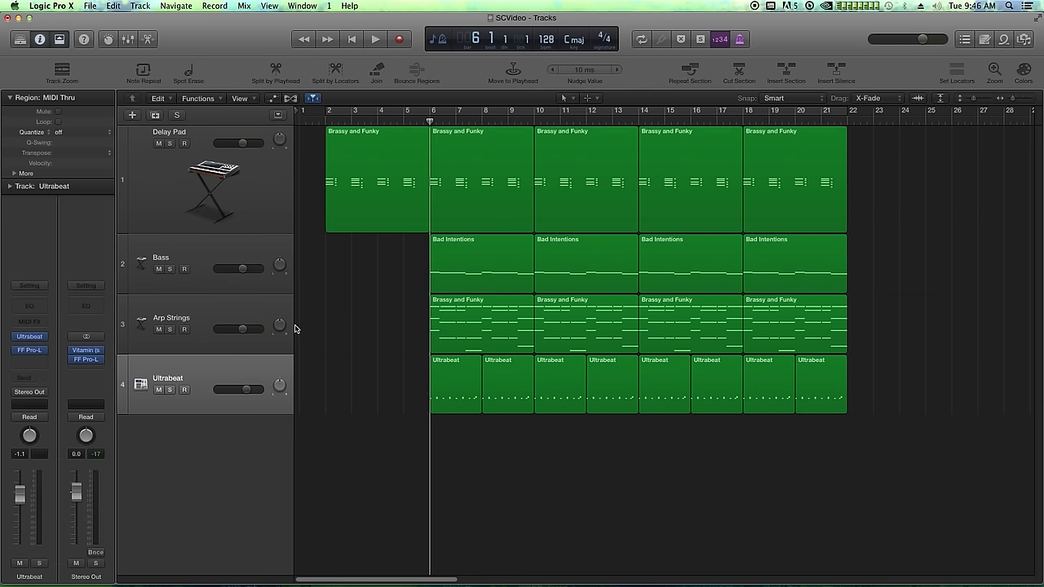
{"action": "left_click", "coordinate": [169, 390]}
{"action": "left_click", "coordinate": [182, 378]}
{"action": "mouse_move", "coordinate": [35, 337]}
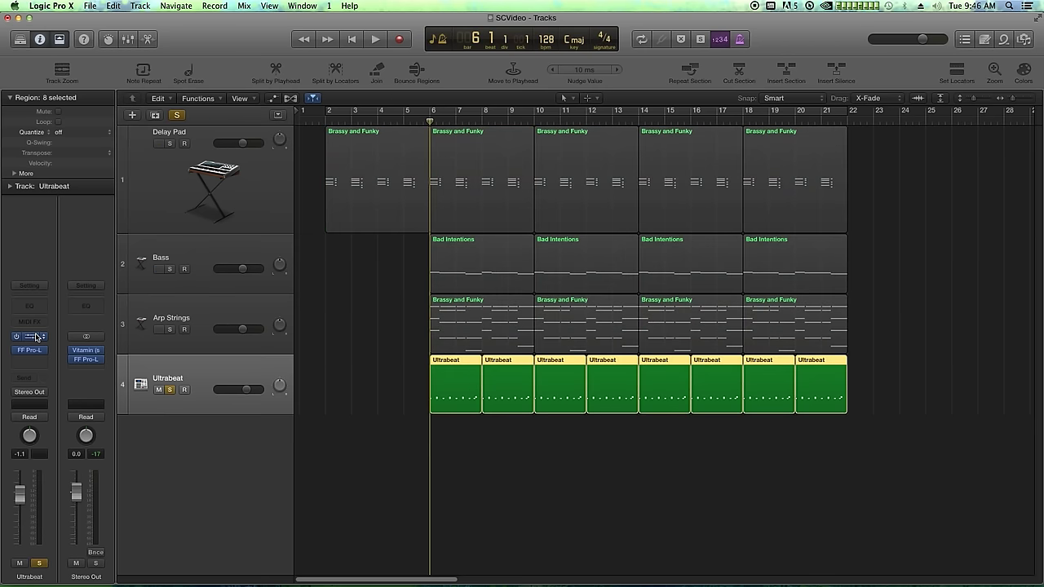
{"action": "key", "text": "v"}
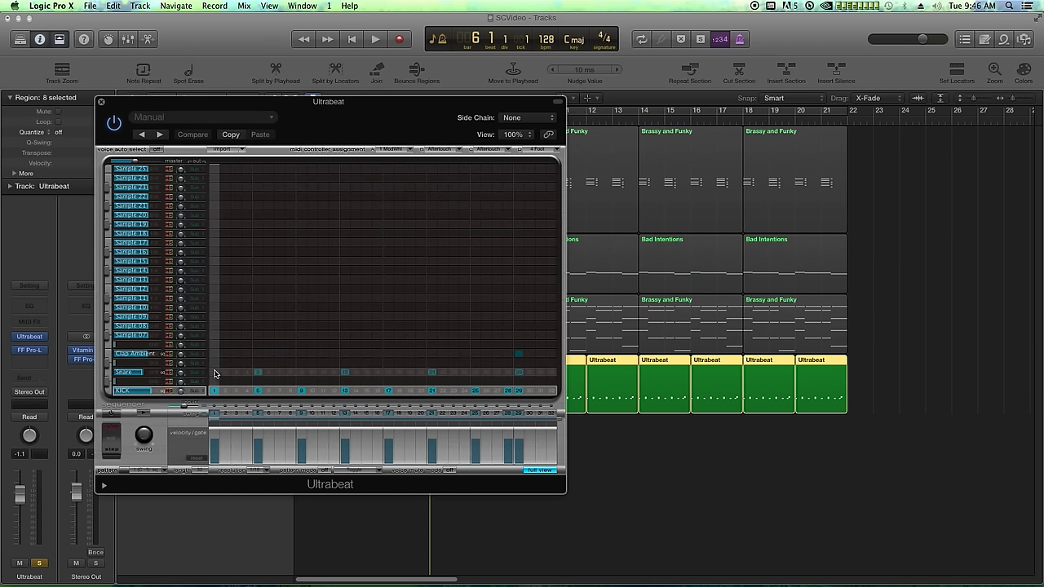
{"action": "key", "text": "space"}
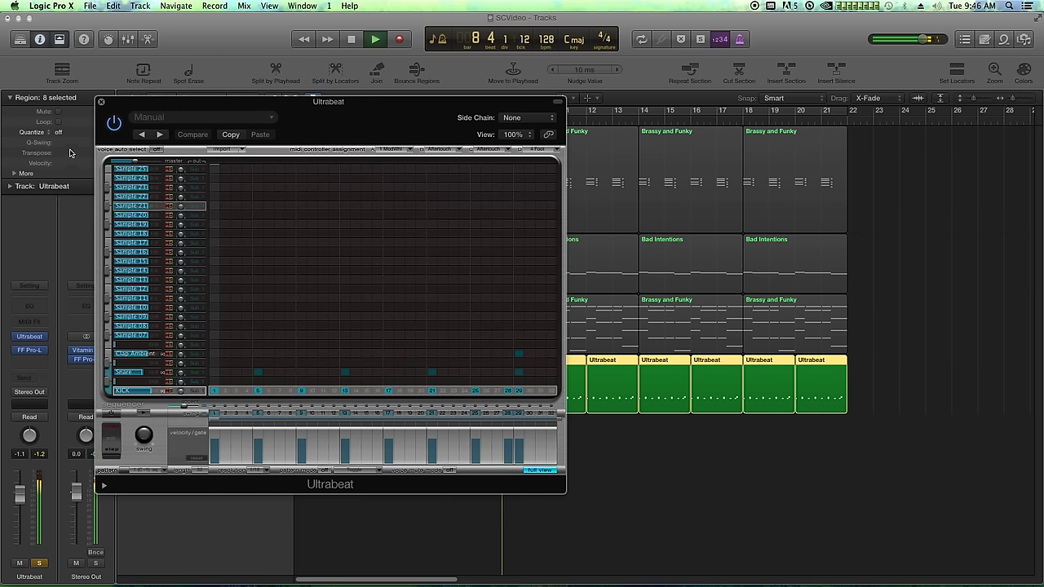
{"action": "key", "text": "space"}
{"action": "left_click", "coordinate": [101, 104]}
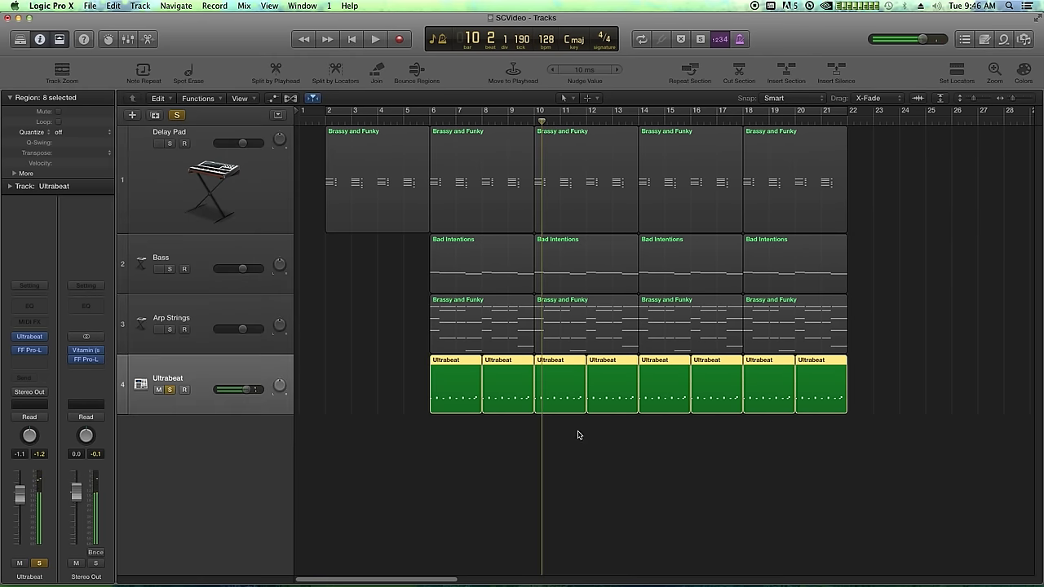
{"action": "left_click", "coordinate": [643, 461]}
Step: Unsolo Ultrabeat and select its eight regions
{"action": "left_click", "coordinate": [170, 390]}
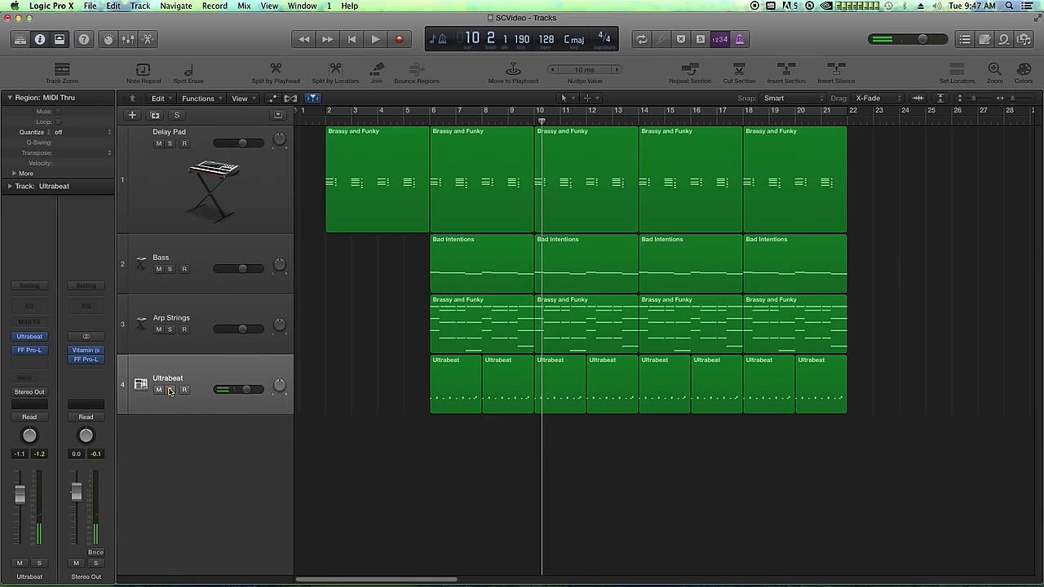
{"action": "left_click_drag", "start_coordinate": [378, 389], "coordinate": [382, 429]}
{"action": "left_click", "coordinate": [436, 447]}
{"action": "left_click", "coordinate": [163, 370]}
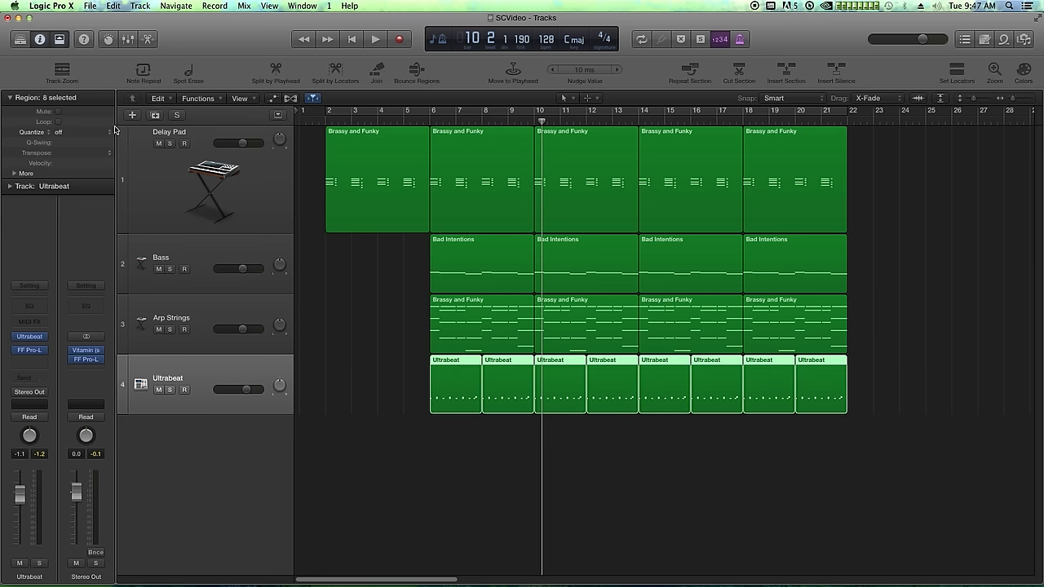
Step: Add a new track with Ultrabeat's settings and name it 'Kick SC'
{"action": "left_click", "coordinate": [155, 117]}
{"action": "double_click", "coordinate": [161, 439]}
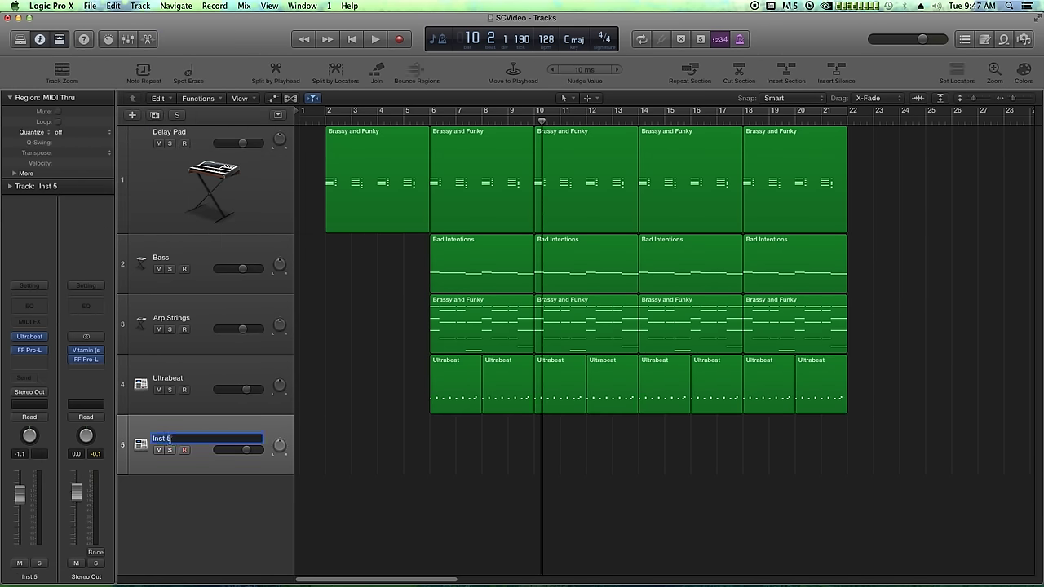
{"action": "type", "text": "Kick SC"}
{"action": "key", "text": "Return"}
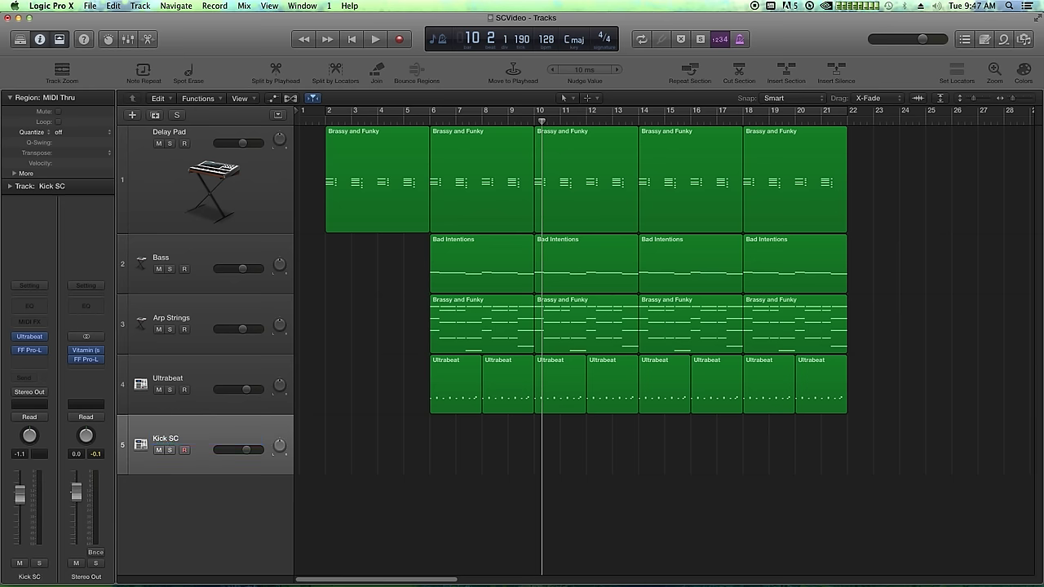
Step: Join the eight Ultrabeat regions and copy the result onto Kick SC
{"action": "left_click_drag", "start_coordinate": [888, 389], "coordinate": [435, 412]}
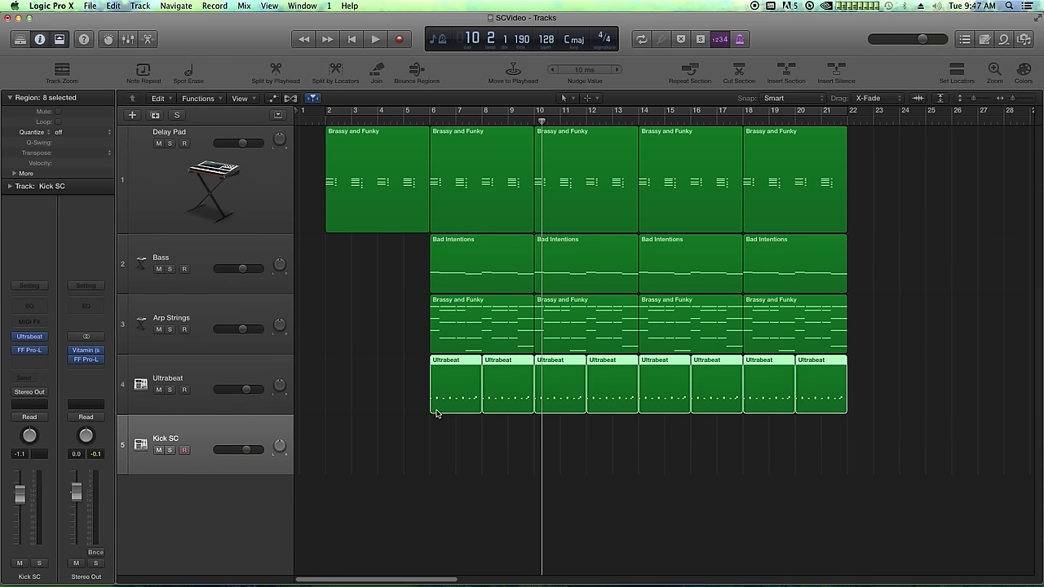
{"action": "key", "text": "super+j"}
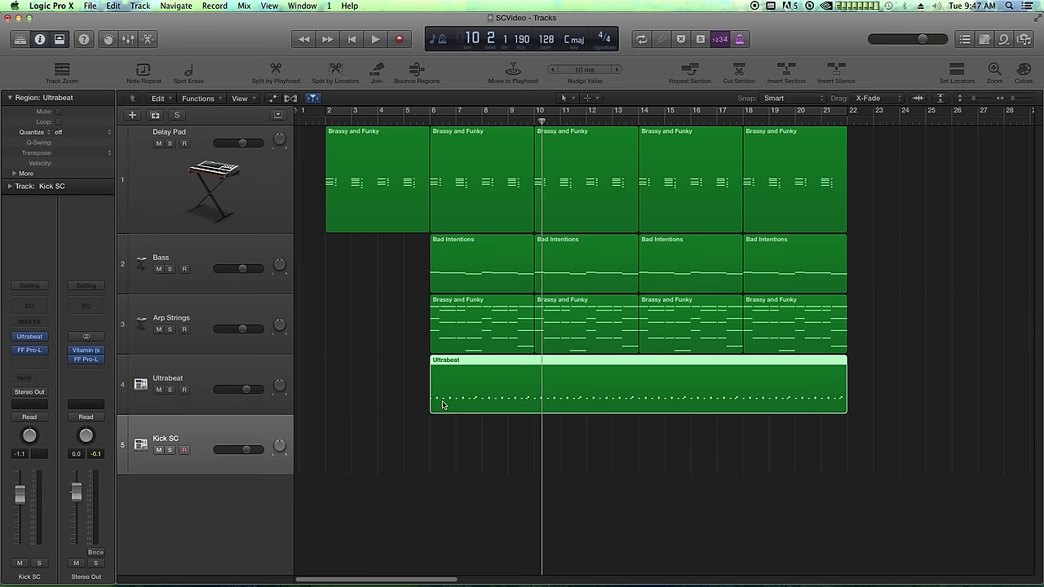
{"action": "left_click_drag", "start_coordinate": [443, 404], "coordinate": [435, 428]}
{"action": "left_click", "coordinate": [387, 436]}
{"action": "double_click", "coordinate": [572, 457]}
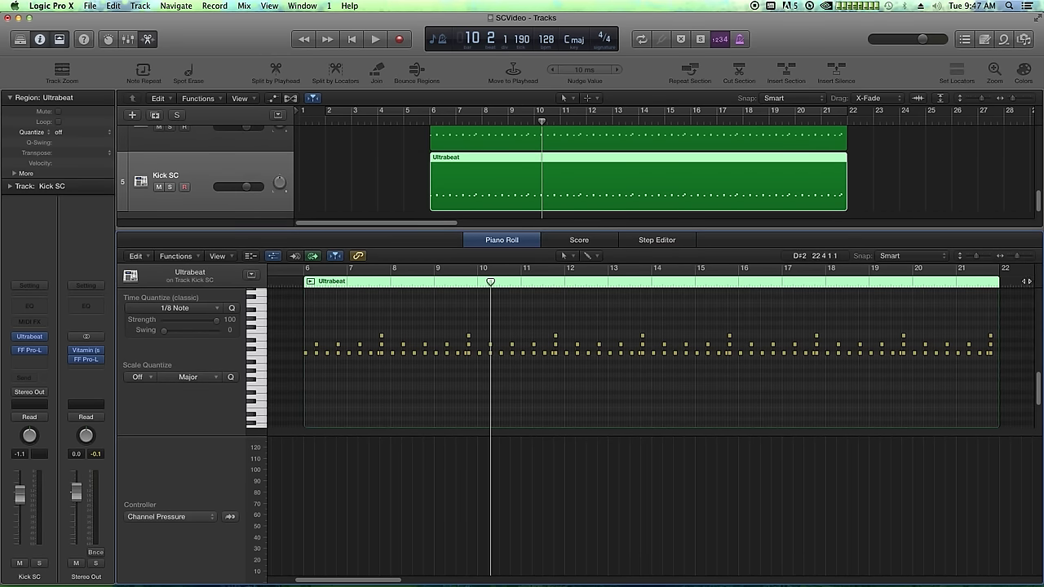
Step: Delete the Snare and Clap Ambient notes from the Kick SC copy
{"action": "left_click", "coordinate": [979, 258]}
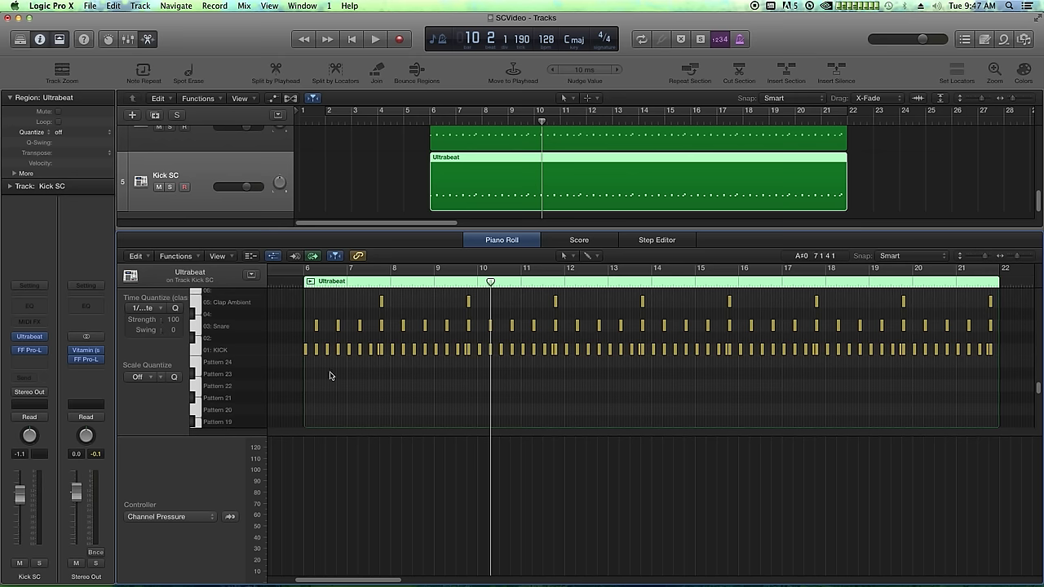
{"action": "scroll", "coordinate": [275, 362], "scroll_direction": "up", "scroll_amount": 1}
{"action": "left_click", "coordinate": [235, 339]}
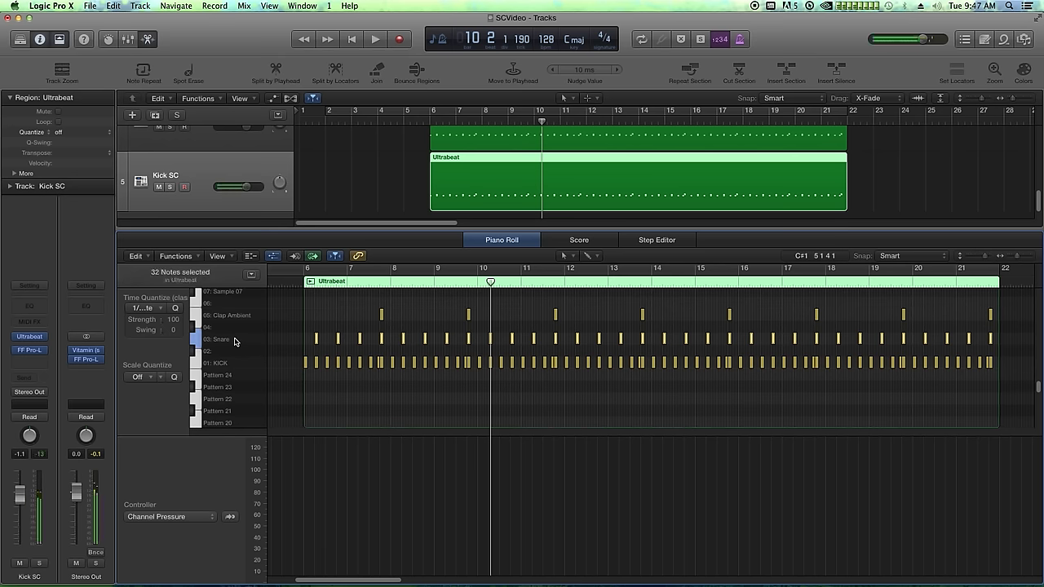
{"action": "left_click", "coordinate": [195, 341]}
{"action": "key", "text": "Delete"}
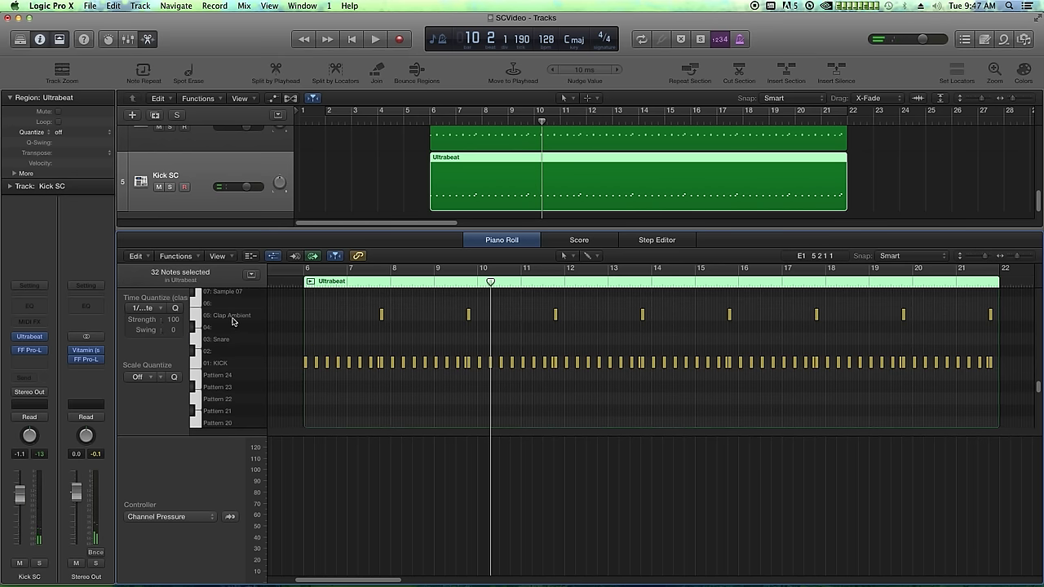
{"action": "left_click", "coordinate": [196, 318]}
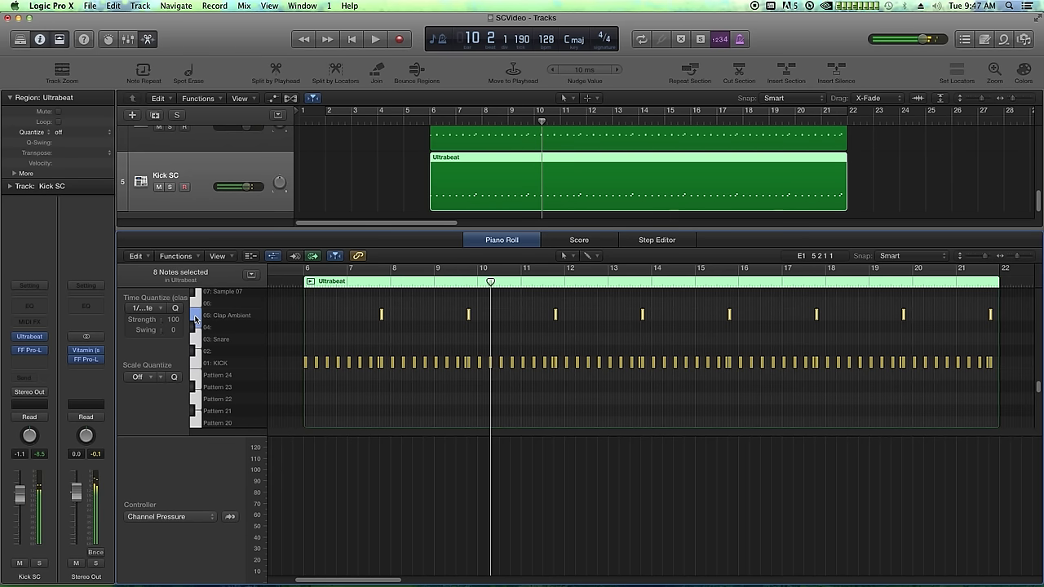
{"action": "key", "text": "Delete"}
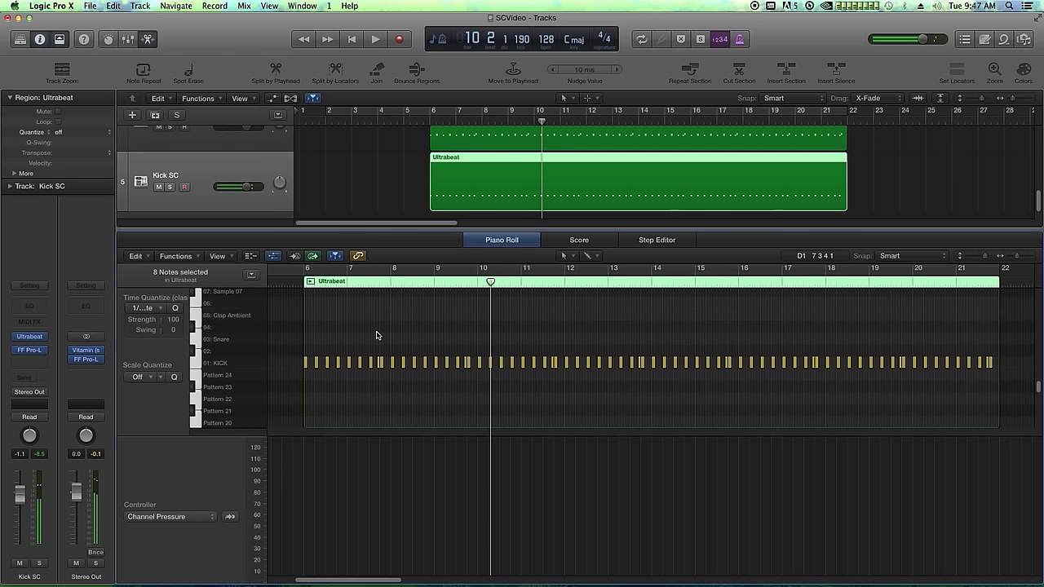
Step: Delete the doubled kick note at 7.3.4 and zoom back out
{"action": "left_click", "coordinate": [379, 286]}
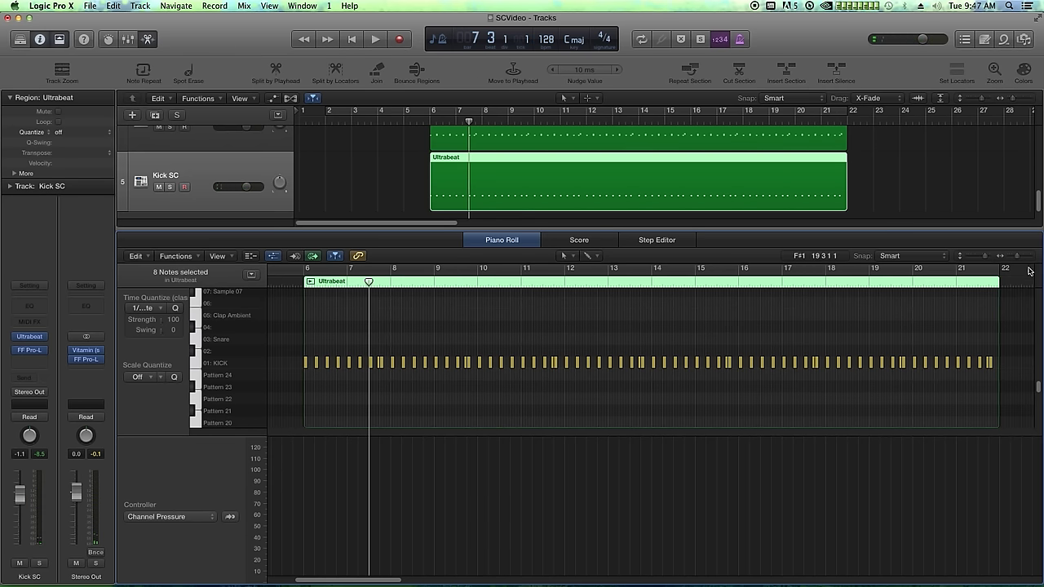
{"action": "left_click_drag", "start_coordinate": [1020, 261], "coordinate": [1016, 262]}
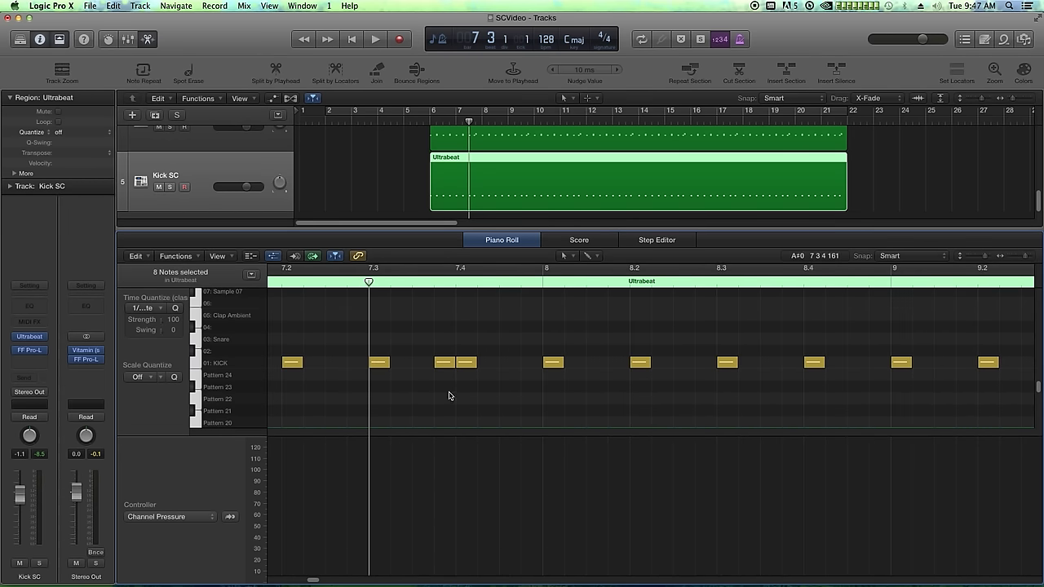
{"action": "left_click", "coordinate": [437, 361]}
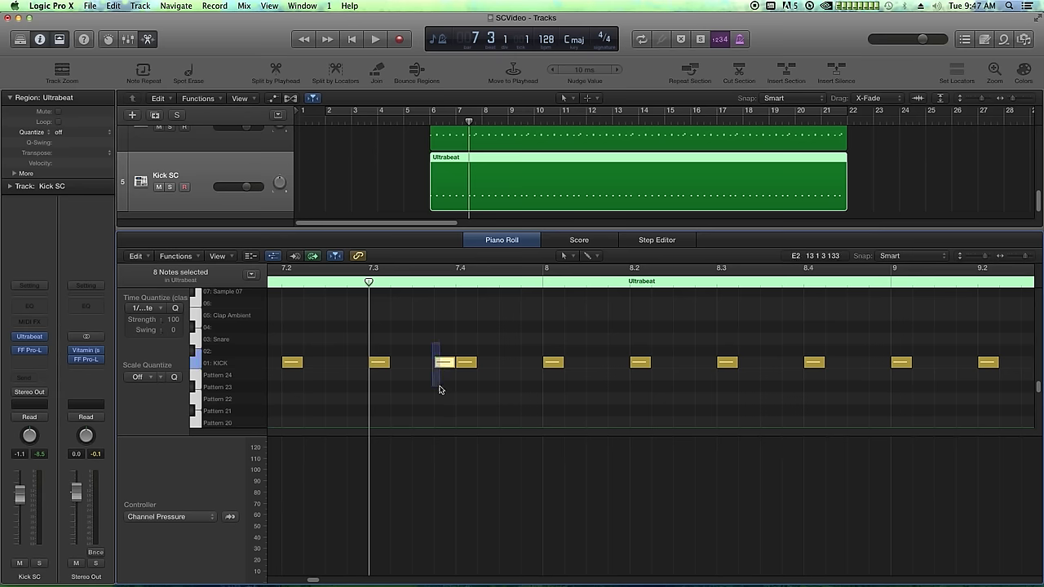
{"action": "key", "text": "BackSpace"}
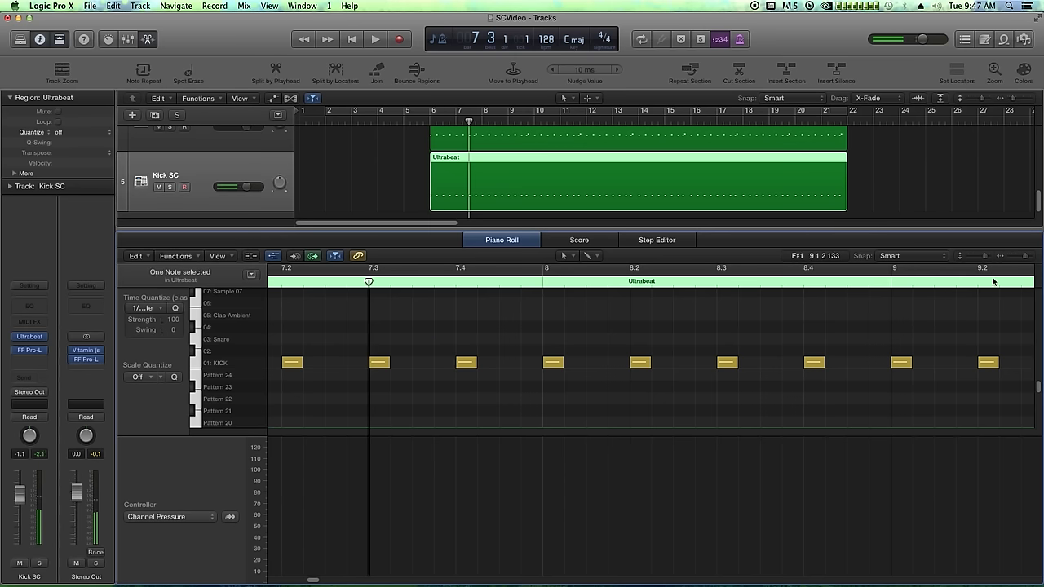
{"action": "left_click_drag", "start_coordinate": [1021, 260], "coordinate": [1007, 258]}
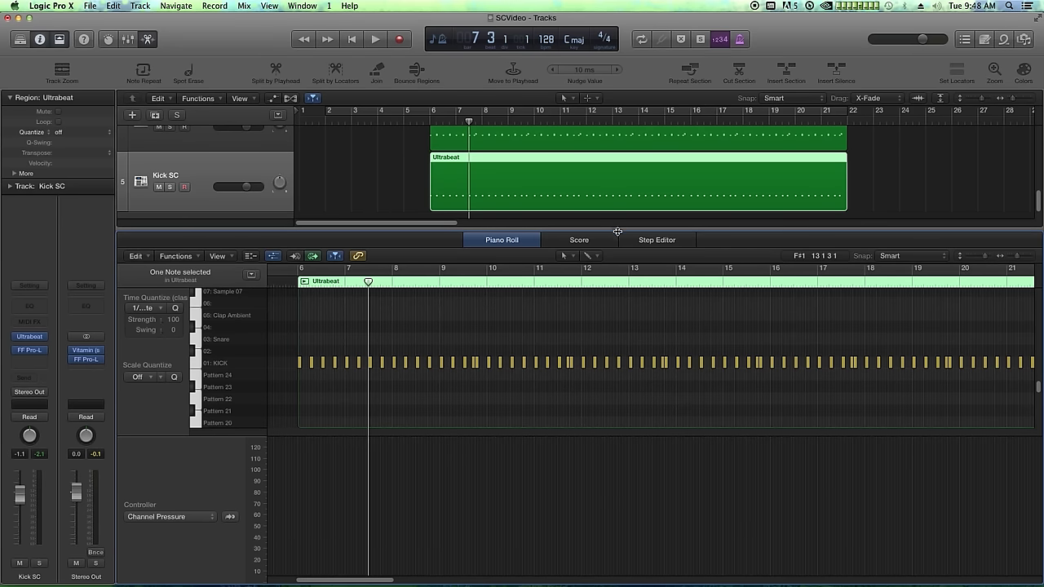
Step: Hide the editor, set Snap to Bar and switch to the Marquee Tool
{"action": "left_click_drag", "start_coordinate": [618, 232], "coordinate": [620, 489]}
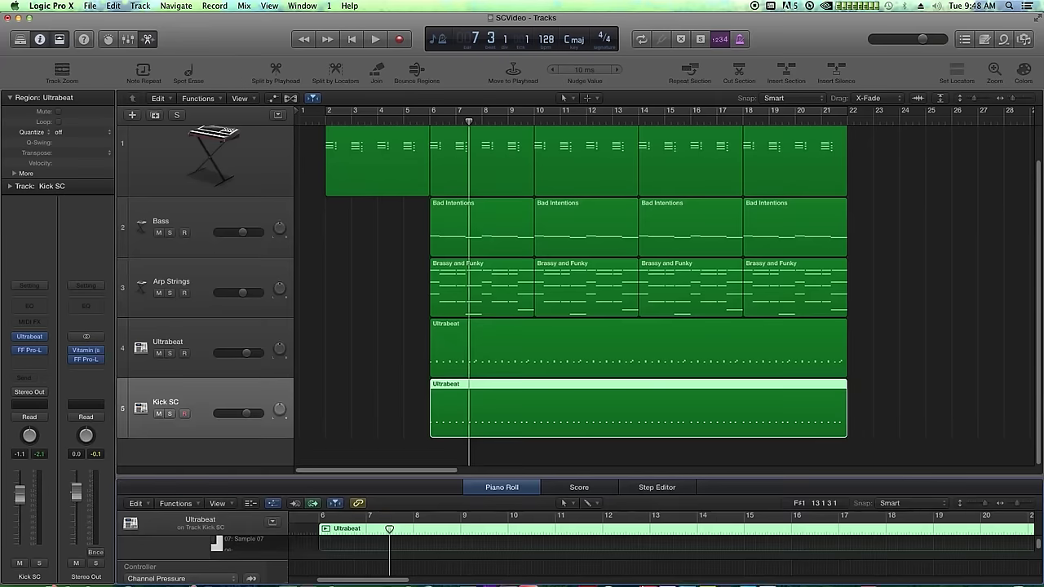
{"action": "left_click", "coordinate": [867, 405]}
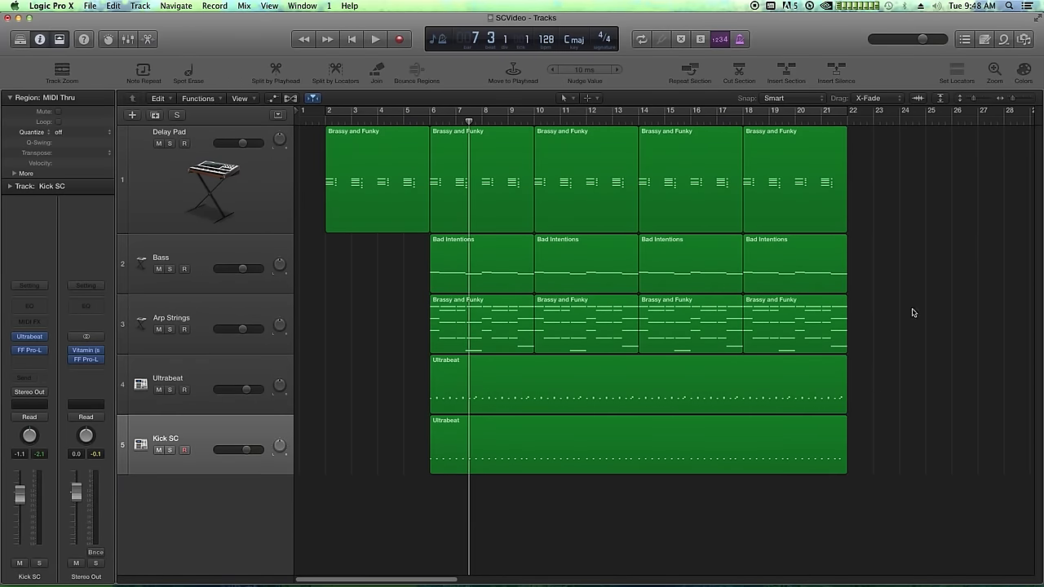
{"action": "left_click", "coordinate": [787, 98]}
{"action": "left_click", "coordinate": [814, 107]}
{"action": "left_click", "coordinate": [598, 101]}
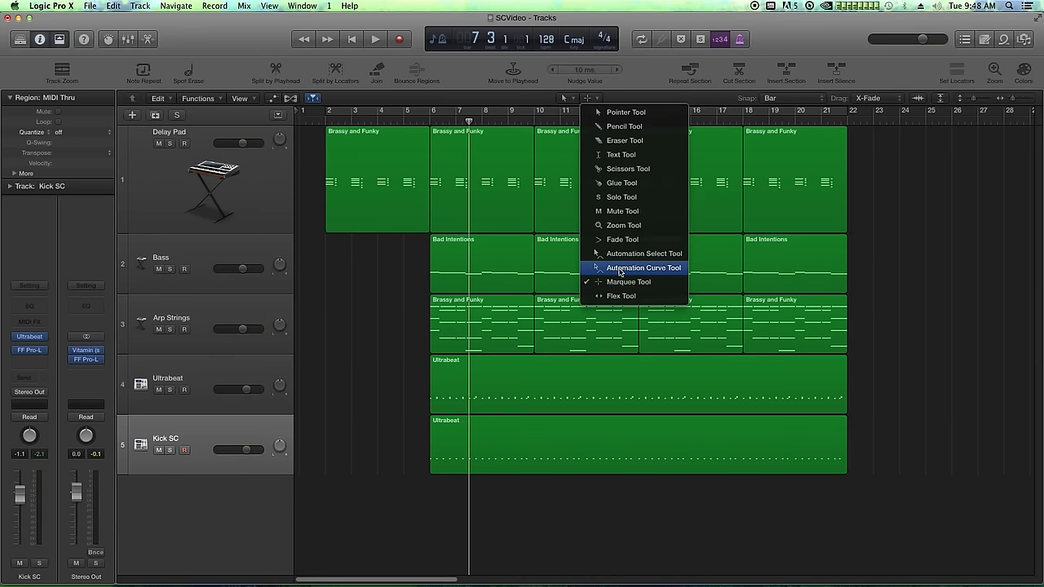
{"action": "left_click", "coordinate": [946, 439]}
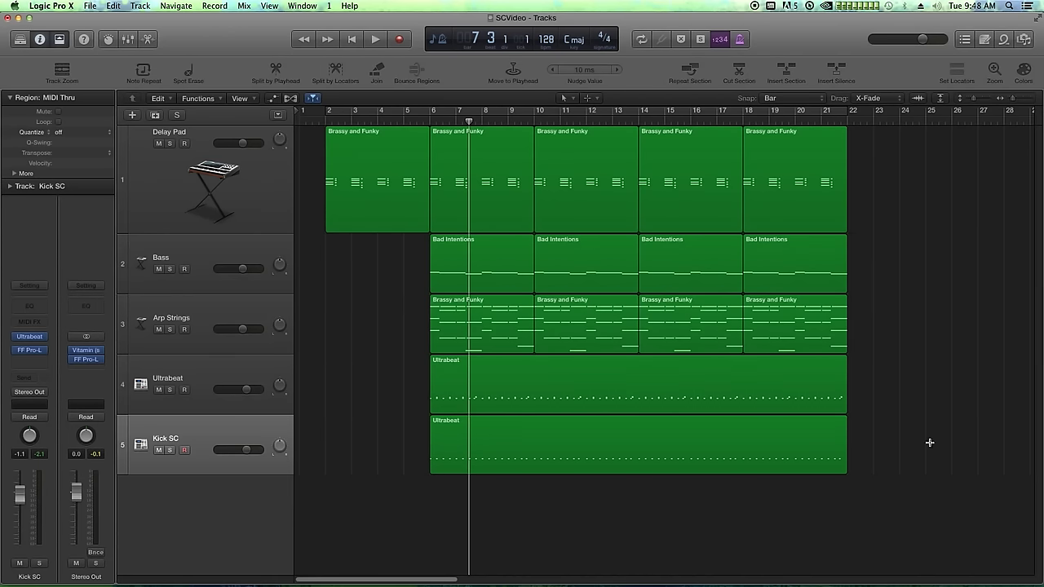
Step: Delete Kick SC from bar 8 onward, leaving a two-bar clip
{"action": "left_click_drag", "start_coordinate": [930, 441], "coordinate": [538, 460]}
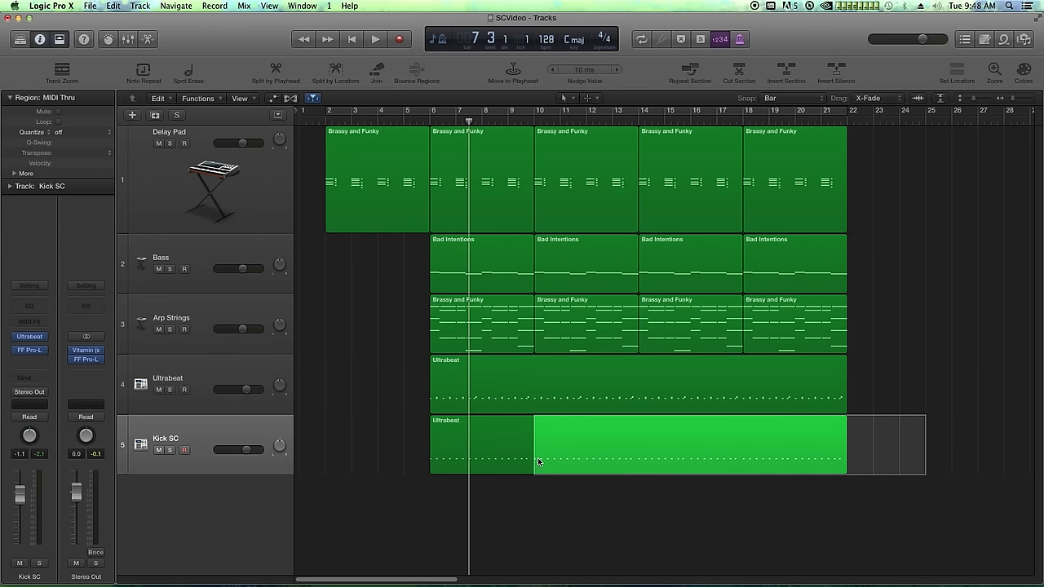
{"action": "key", "text": "Delete"}
{"action": "key", "text": "super+Right"}
{"action": "key", "text": "super+Right"}
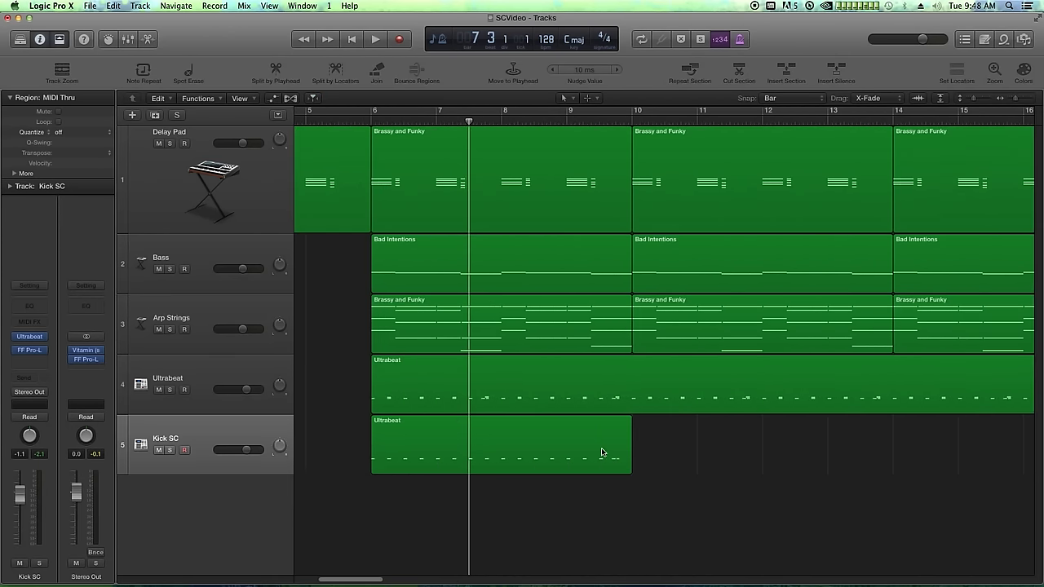
{"action": "left_click_drag", "start_coordinate": [697, 449], "coordinate": [495, 473]}
{"action": "key", "text": "Delete"}
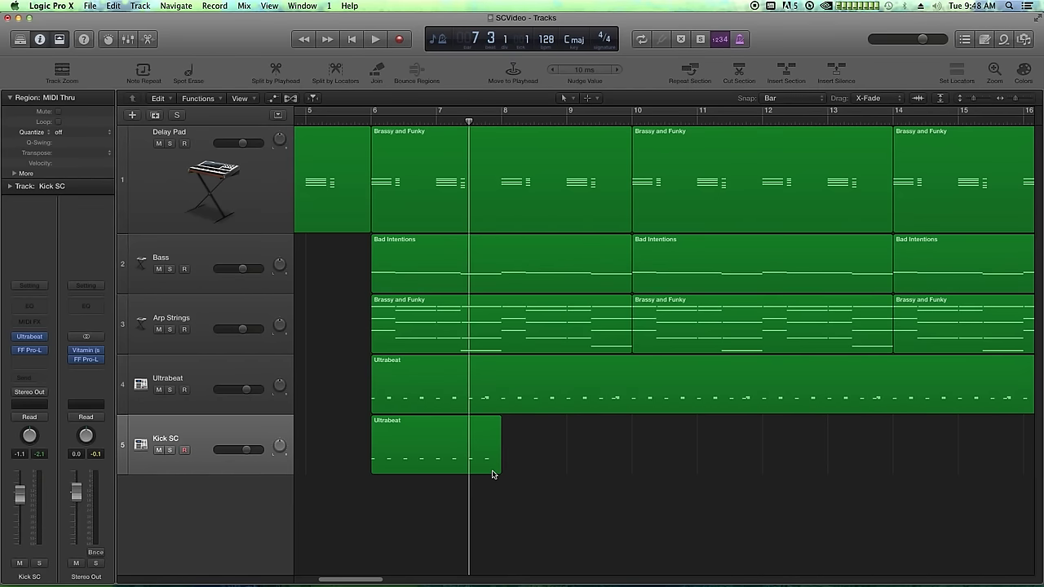
{"action": "left_click", "coordinate": [408, 451]}
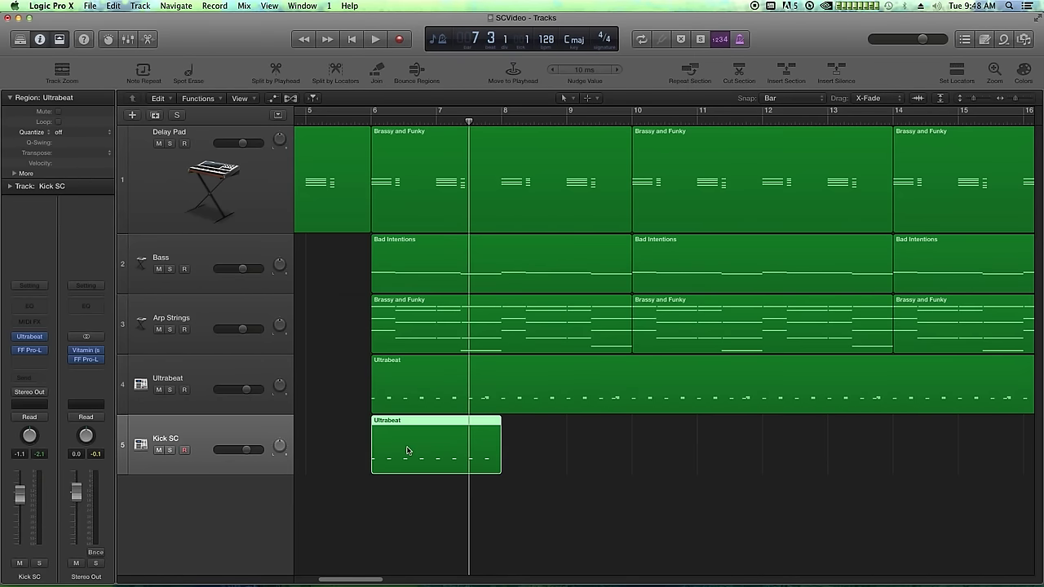
Step: Cycle bars 6–8 over the kick clip and solo Kick SC
{"action": "left_click", "coordinate": [369, 111]}
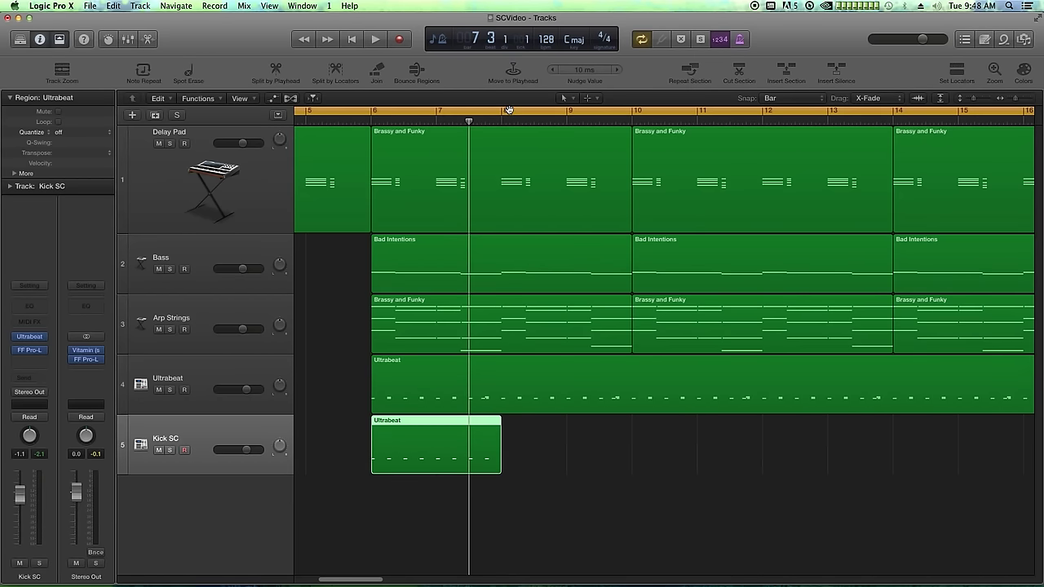
{"action": "key", "text": "super+Left"}
{"action": "key", "text": "super+Left"}
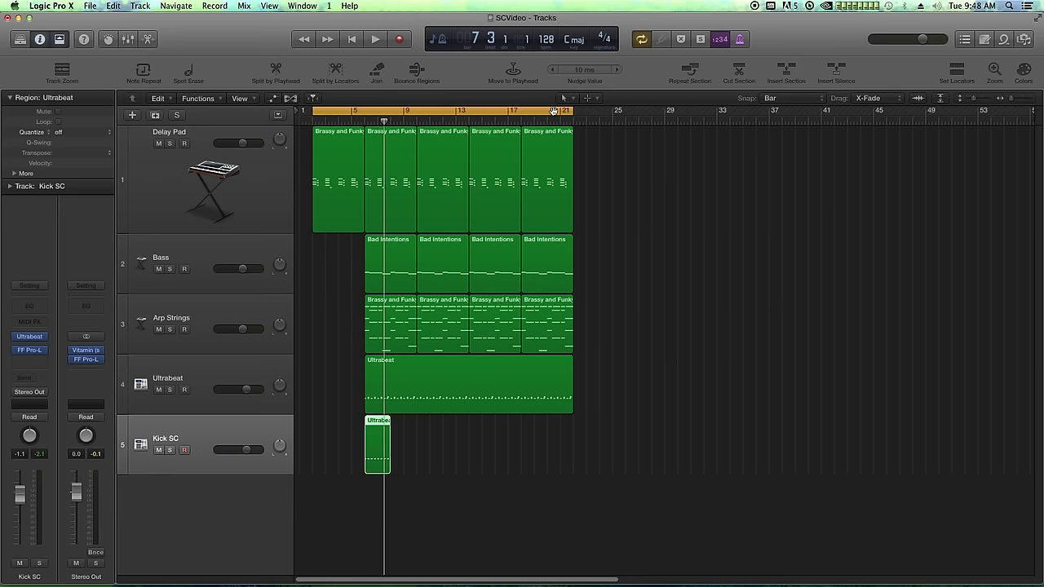
{"action": "left_click_drag", "start_coordinate": [589, 113], "coordinate": [391, 118]}
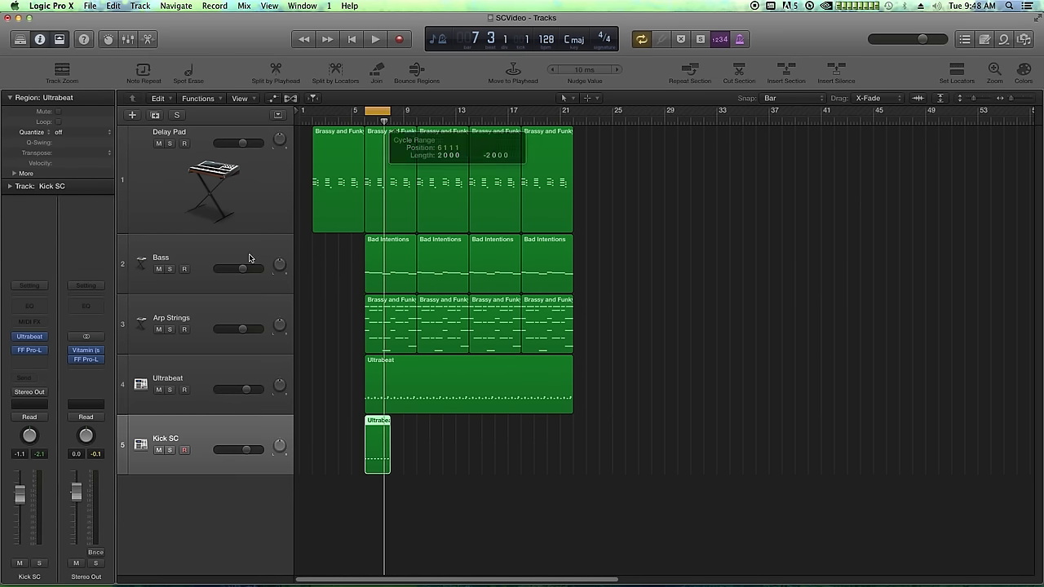
{"action": "left_click", "coordinate": [169, 450]}
Step: Preview the cycled kick, disarm Kick SC recording, and select the two-bar clip
{"action": "key", "text": "space"}
{"action": "key", "text": "super+Right"}
{"action": "key", "text": "super+Right"}
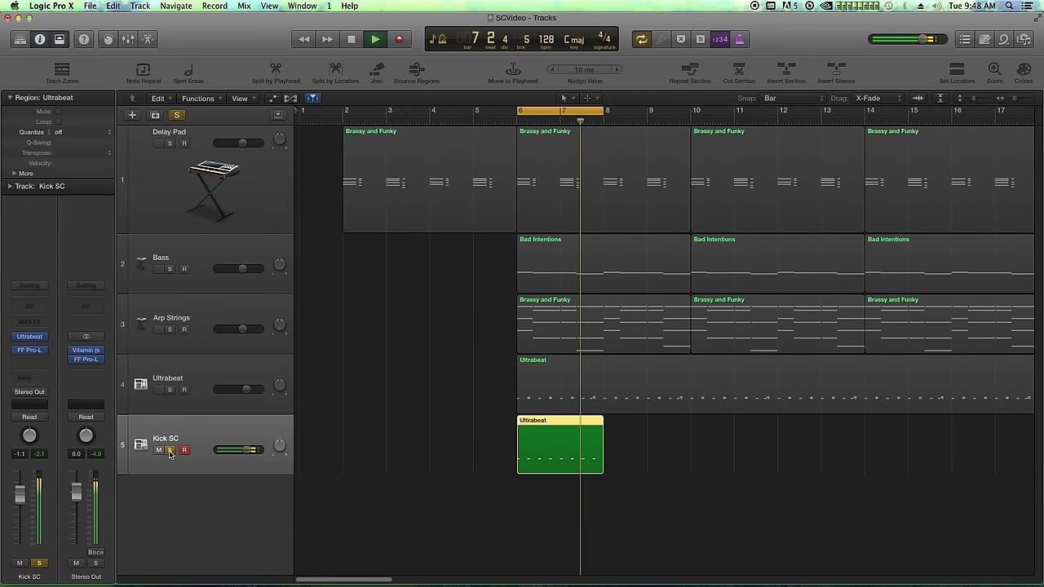
{"action": "key", "text": "space"}
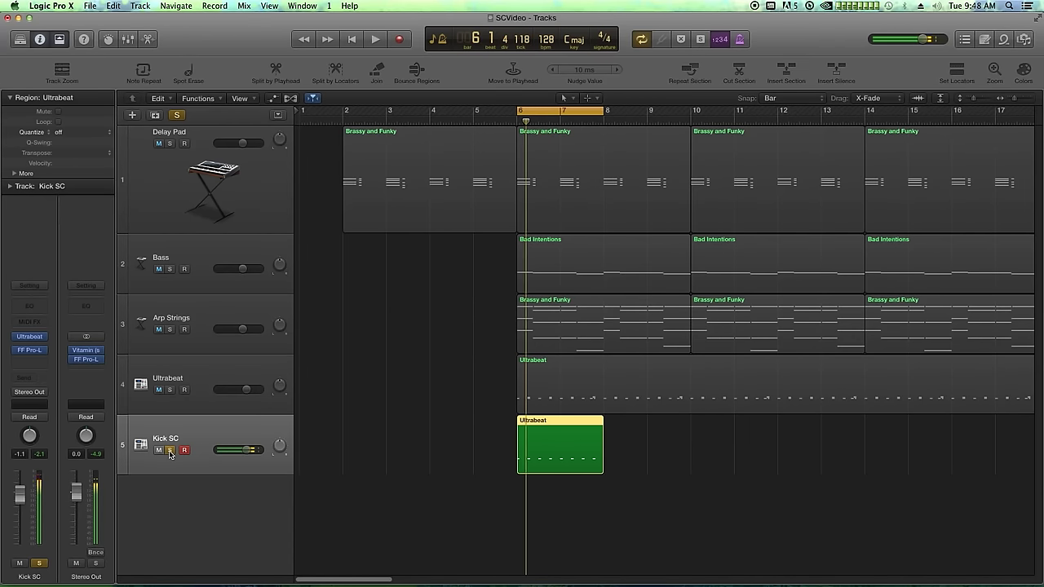
{"action": "left_click", "coordinate": [169, 451]}
{"action": "left_click", "coordinate": [184, 452]}
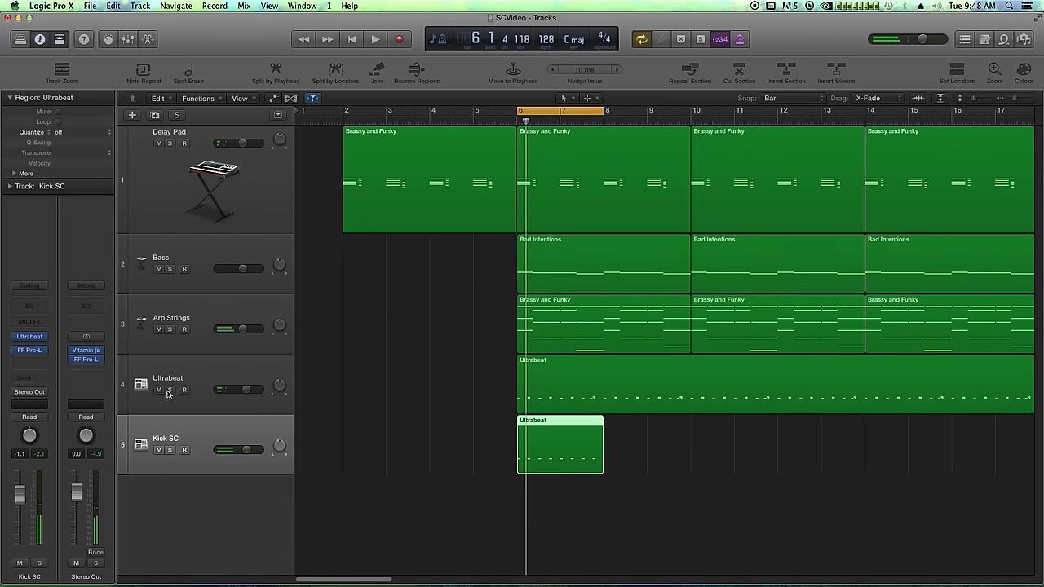
{"action": "left_click", "coordinate": [170, 450]}
{"action": "left_click", "coordinate": [649, 447]}
{"action": "left_click", "coordinate": [584, 454]}
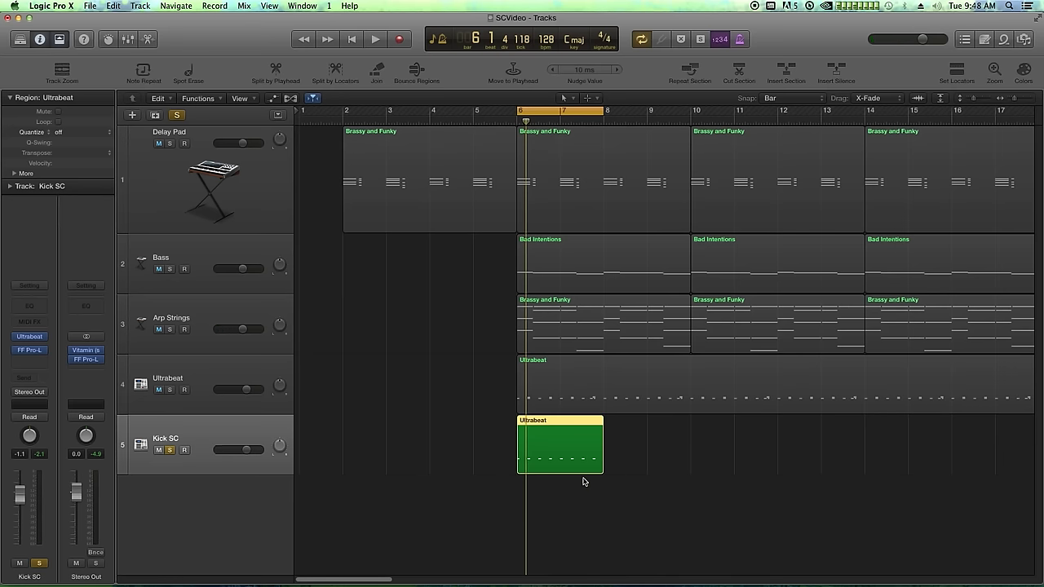
Step: Repeat the clip to bar 22, join the copies, then unsolo Kick SC and disable Cycle
{"action": "key", "text": "super+Left"}
{"action": "key", "text": "super+Left"}
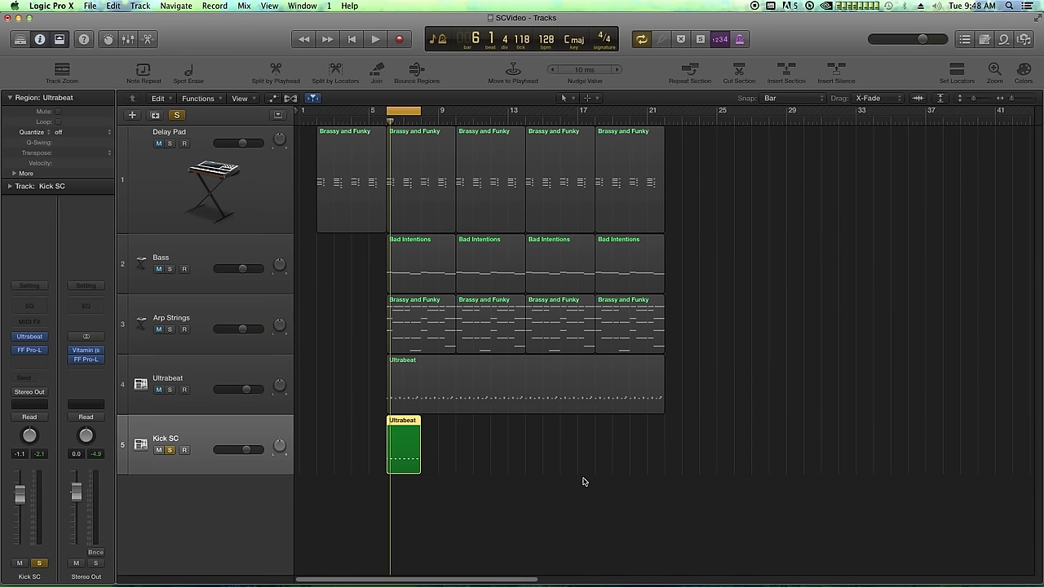
{"action": "key", "text": "super+r"}
{"action": "key", "text": "super+r"}
{"action": "key", "text": "super+r"}
{"action": "key", "text": "super+r"}
{"action": "key", "text": "super+r"}
{"action": "key", "text": "super+r"}
{"action": "key", "text": "super+r"}
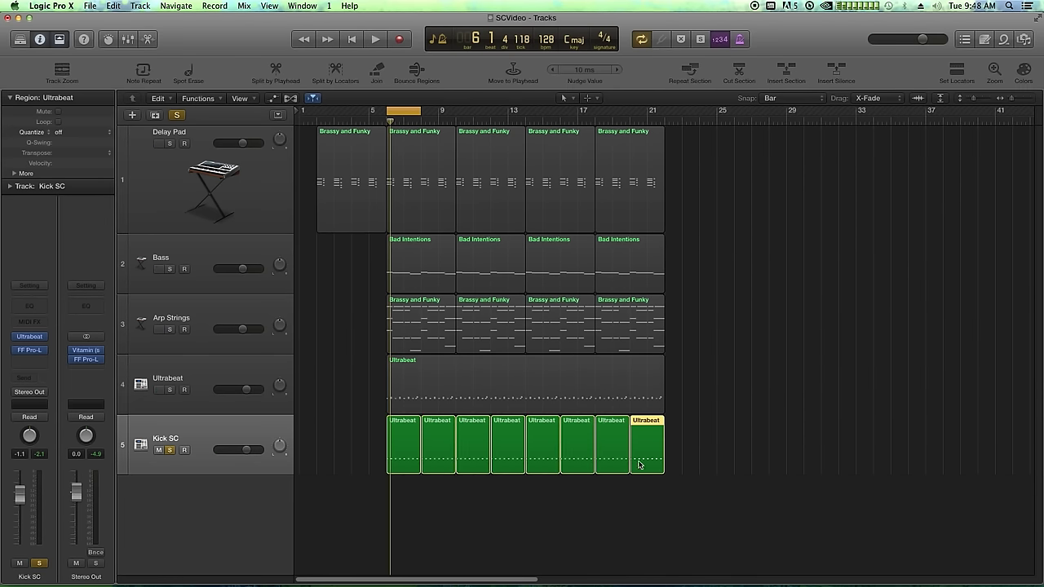
{"action": "left_click_drag", "start_coordinate": [679, 442], "coordinate": [399, 458]}
{"action": "key", "text": "super+j"}
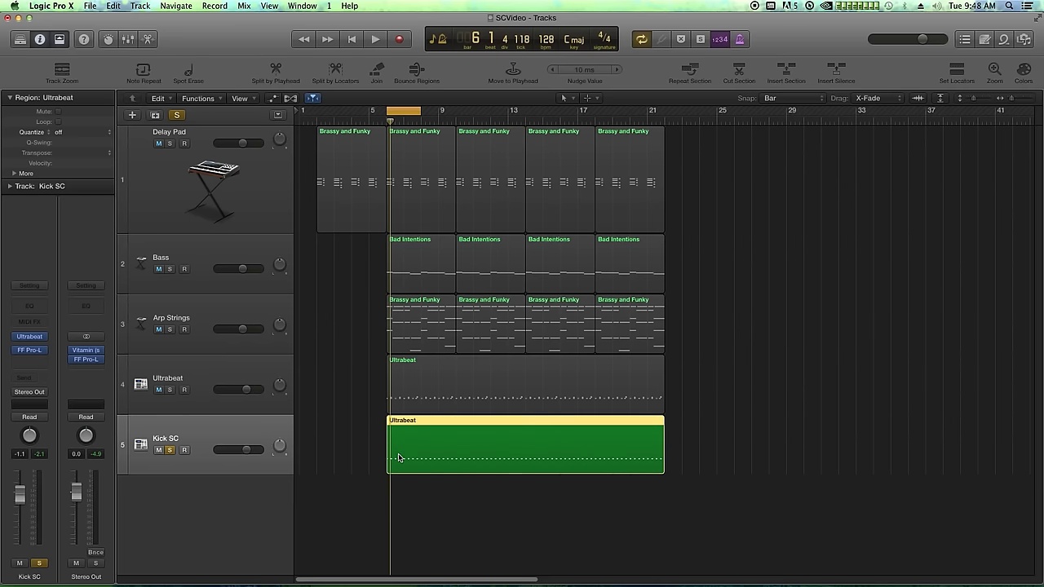
{"action": "left_click", "coordinate": [170, 450]}
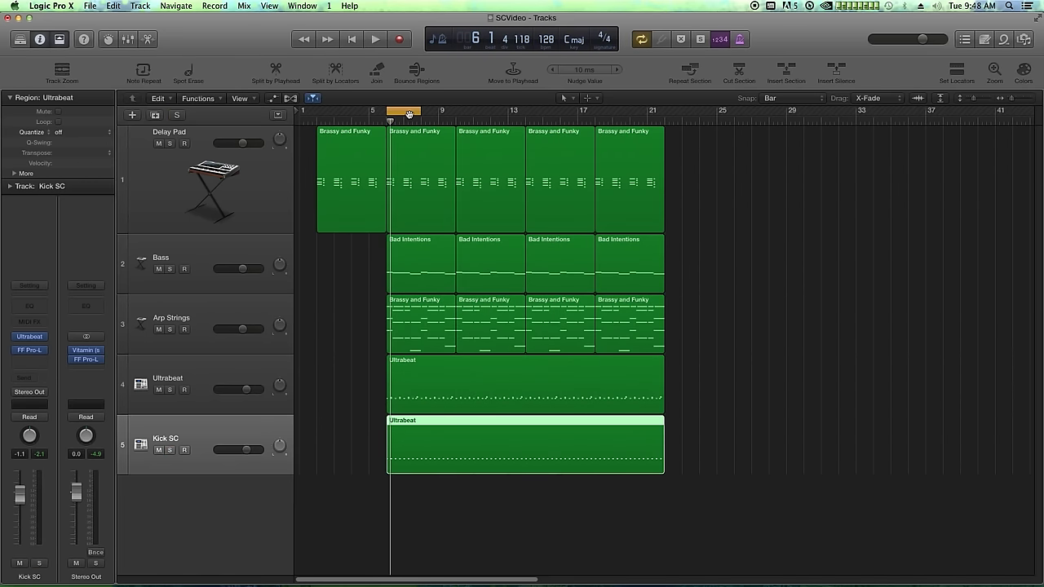
{"action": "left_click", "coordinate": [410, 114]}
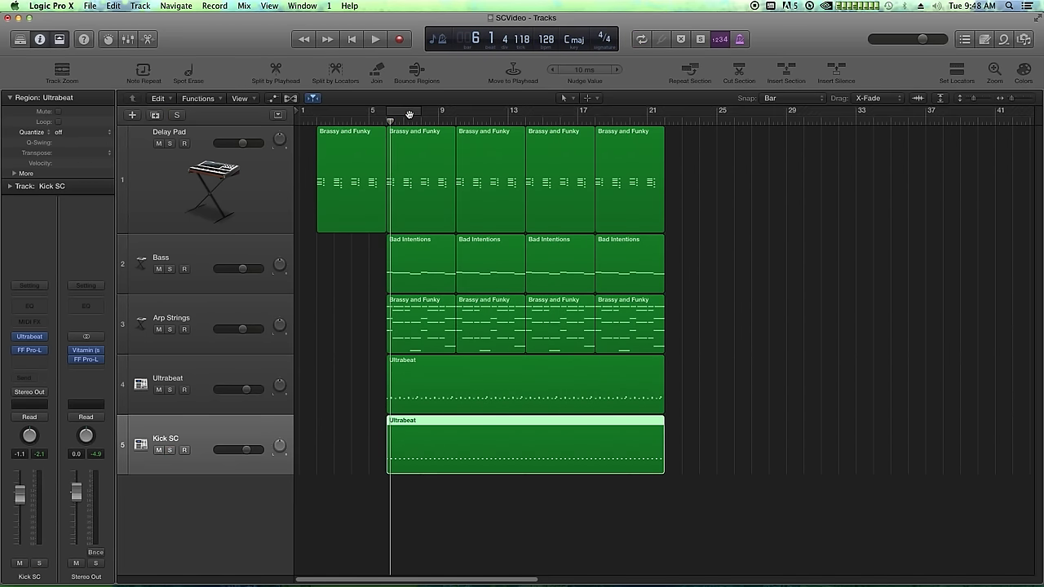
{"action": "left_click", "coordinate": [692, 334]}
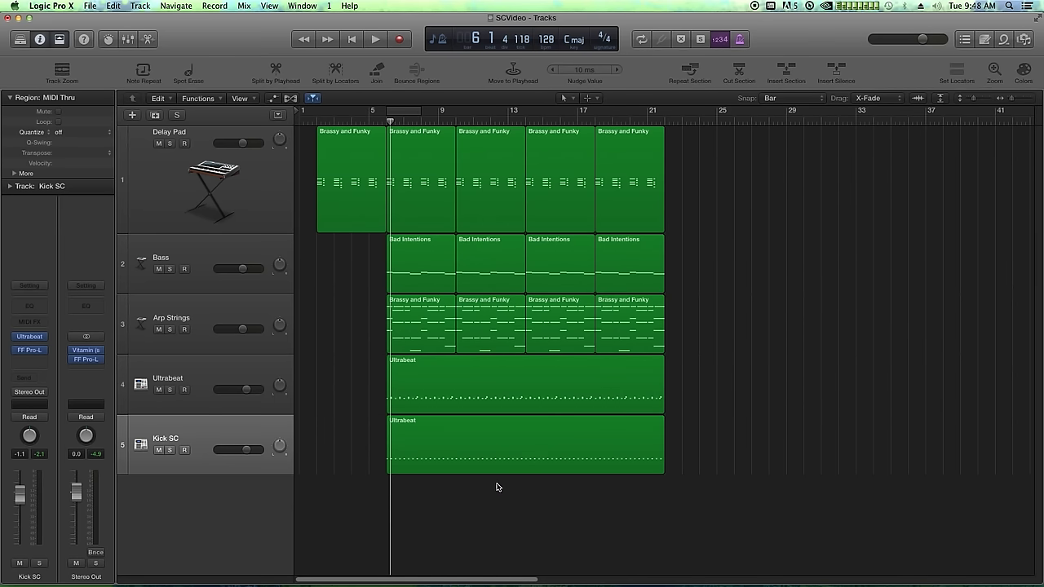
{"action": "left_click", "coordinate": [460, 469]}
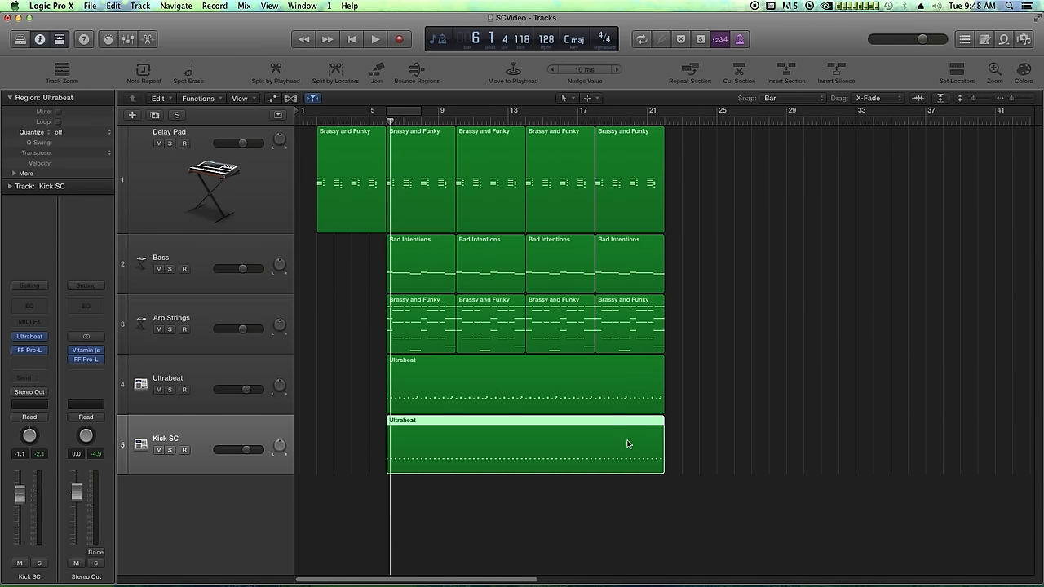
{"action": "left_click", "coordinate": [687, 437]}
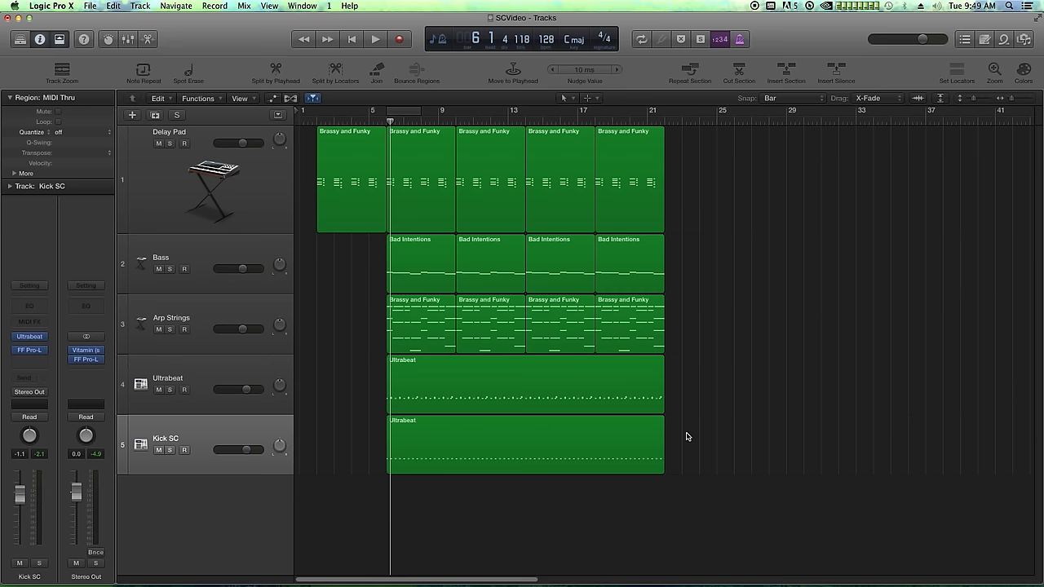
{"action": "left_click", "coordinate": [425, 444]}
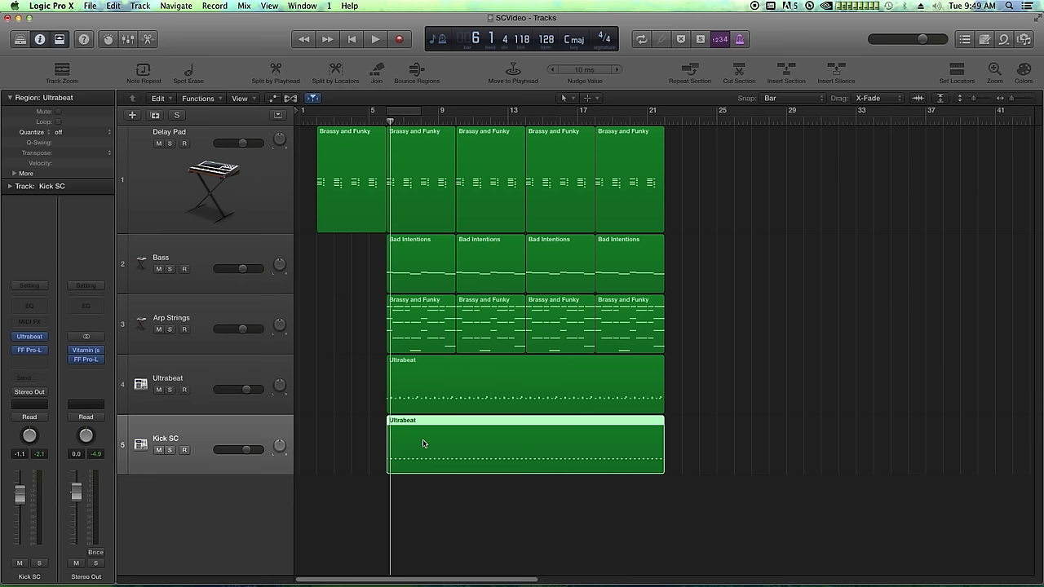
{"action": "left_click", "coordinate": [710, 439]}
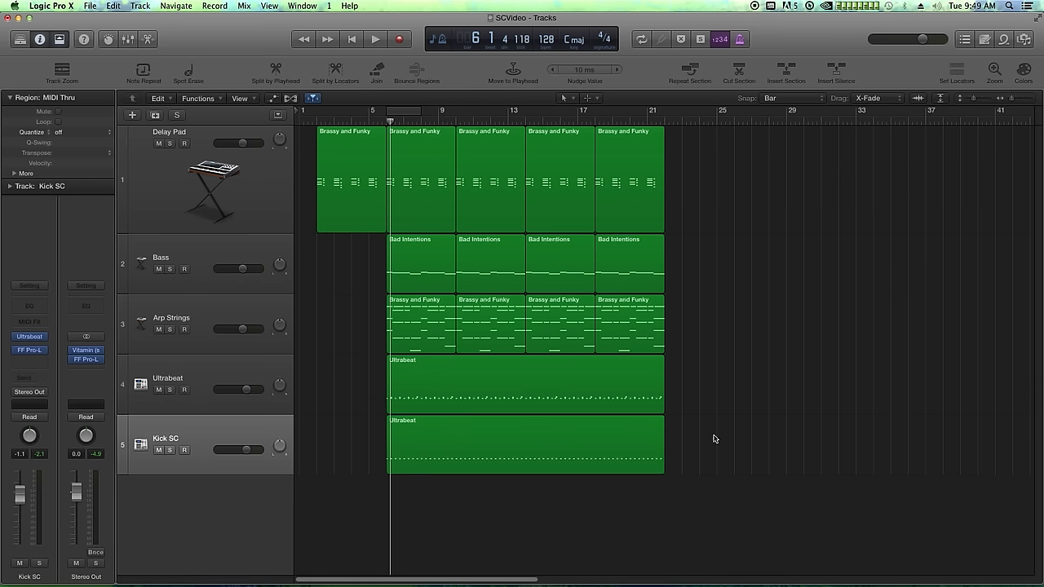
{"action": "left_click", "coordinate": [435, 454]}
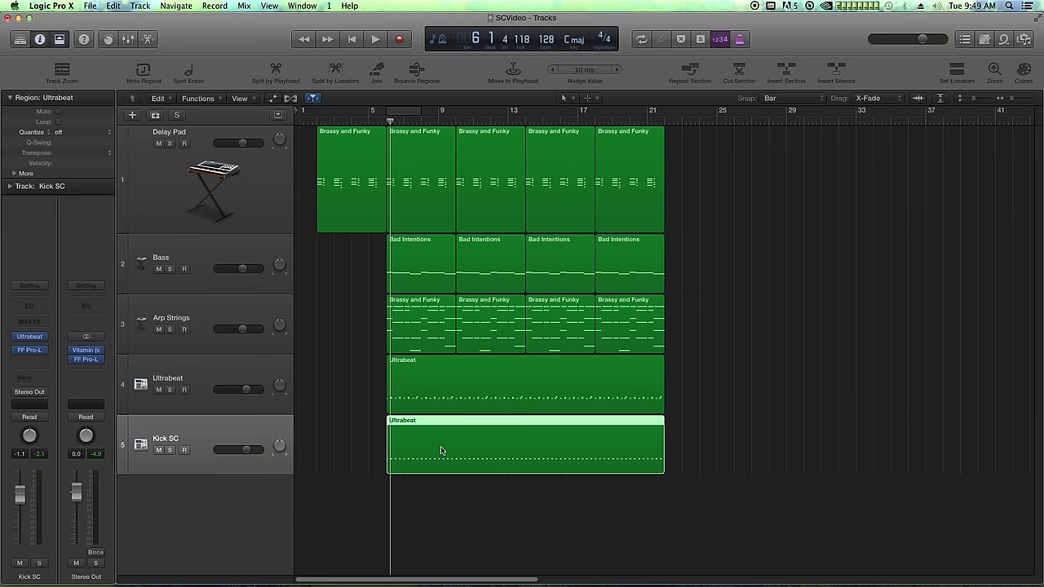
Step: Bounce the Kick SC region in place to a new track named 'SC KICK', muting the source
{"action": "right_click", "coordinate": [440, 451]}
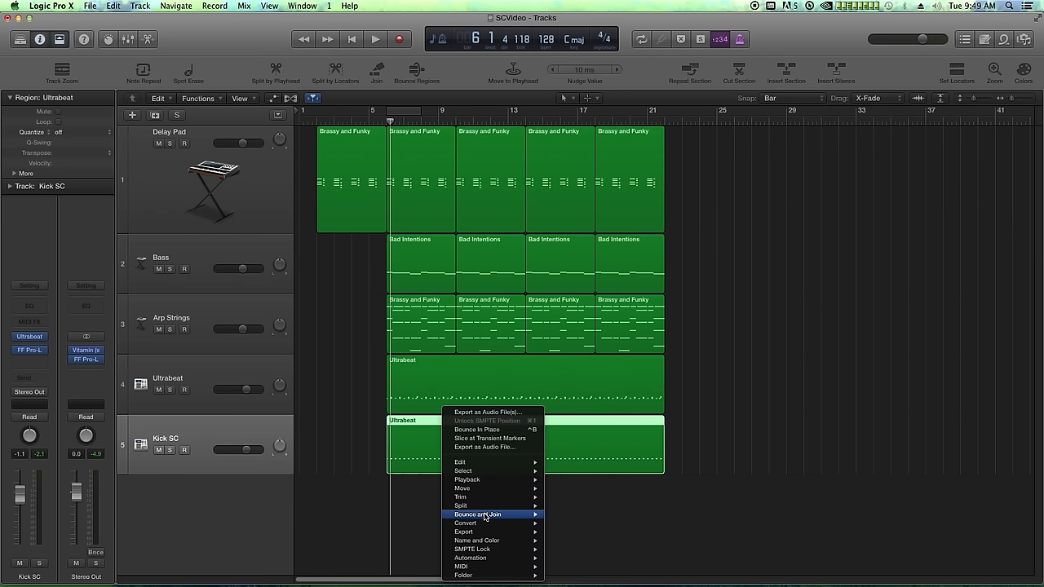
{"action": "mouse_move", "coordinate": [485, 517]}
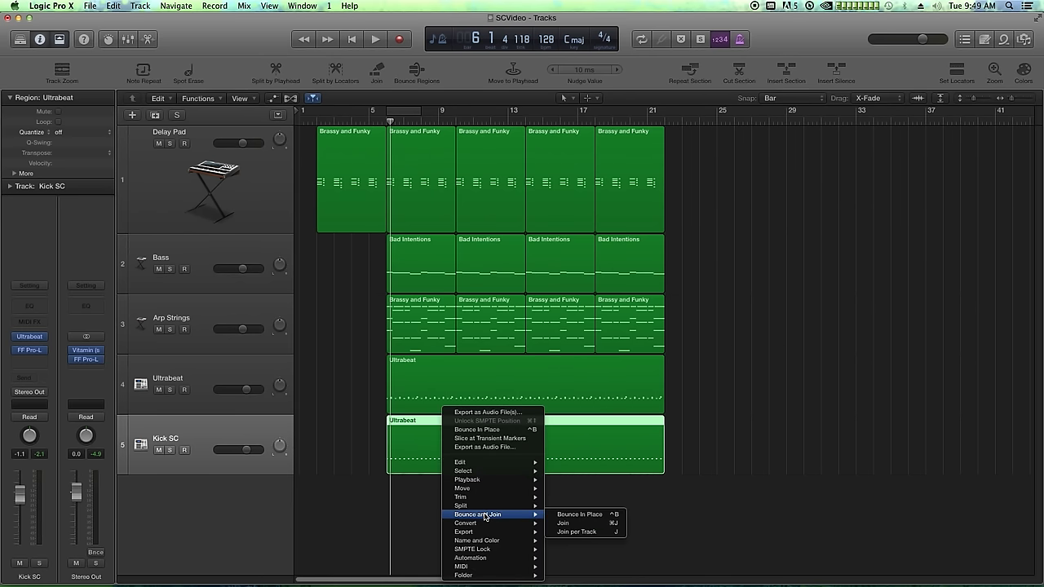
{"action": "left_click", "coordinate": [598, 518]}
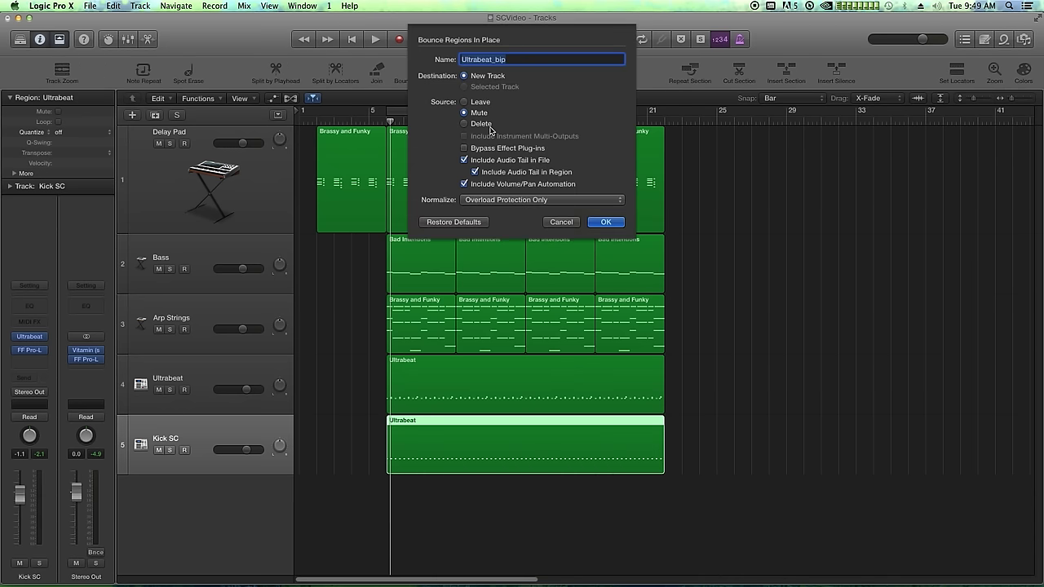
{"action": "type", "text": "SC KICK"}
{"action": "key", "text": "Return"}
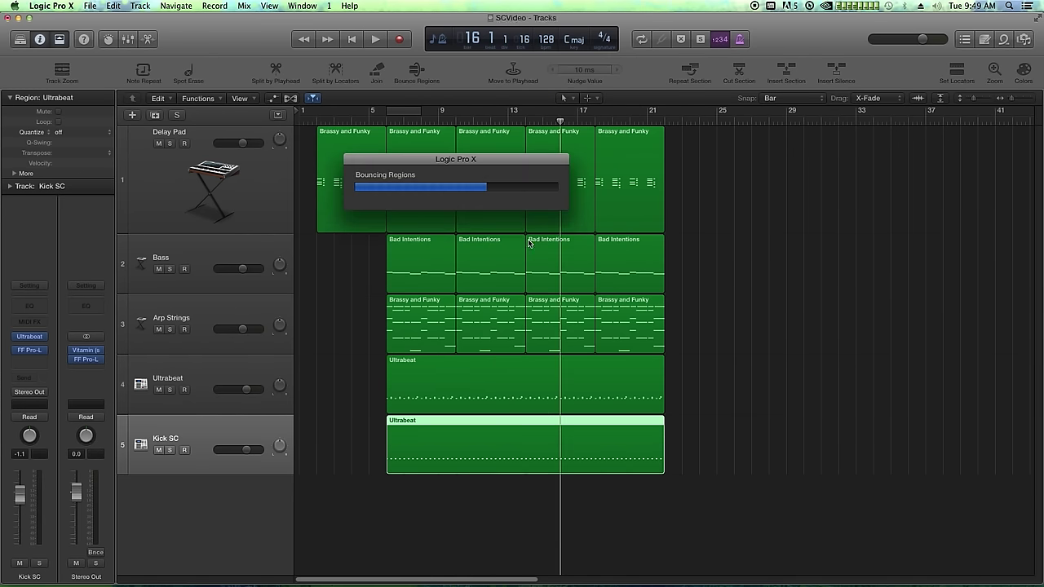
Step: Delete the muted region and empty Kick SC track, then enlarge SC KICK
{"action": "left_click", "coordinate": [182, 442]}
{"action": "key", "text": "Delete"}
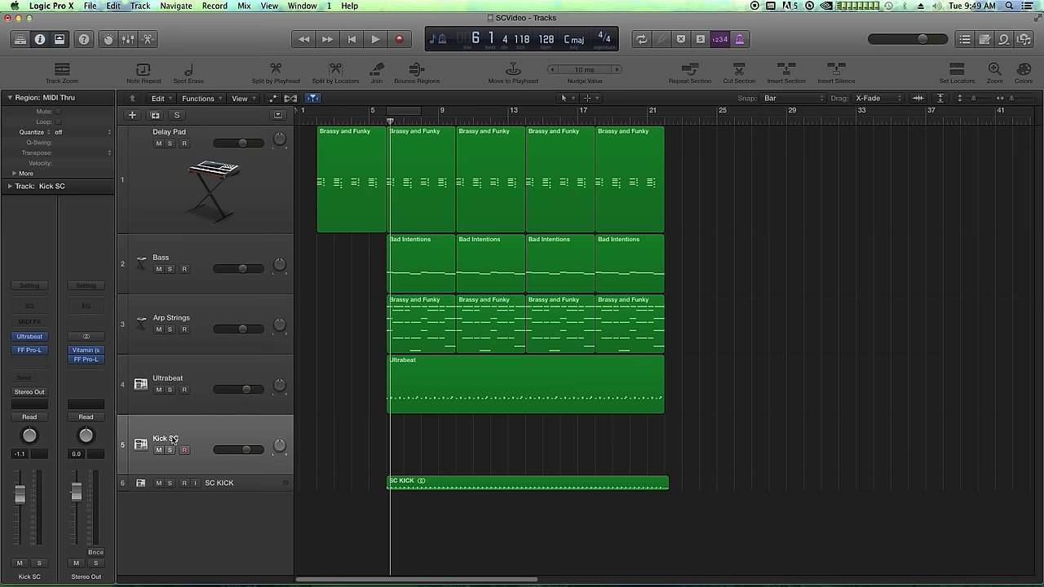
{"action": "key", "text": "super+BackSpace"}
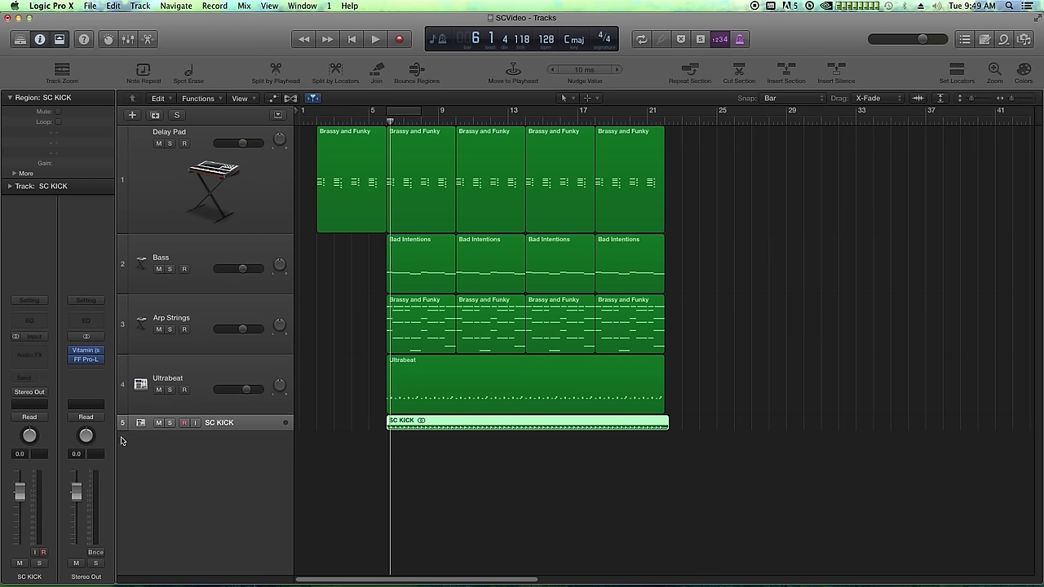
{"action": "left_click_drag", "start_coordinate": [121, 430], "coordinate": [122, 498]}
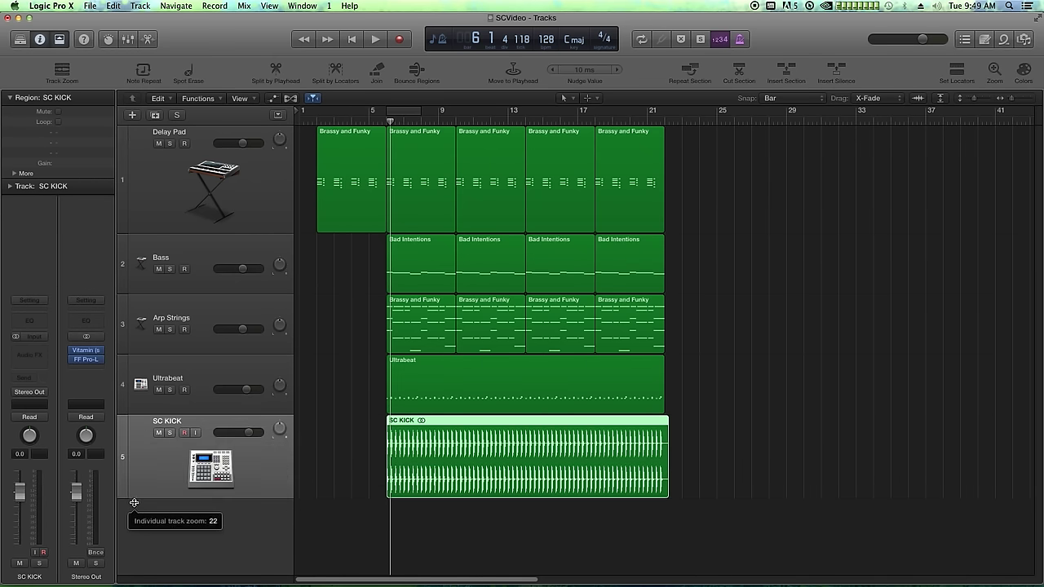
Step: Mute Ultrabeat and audition the SC KICK track soloed
{"action": "left_click", "coordinate": [159, 390]}
{"action": "left_click", "coordinate": [170, 432]}
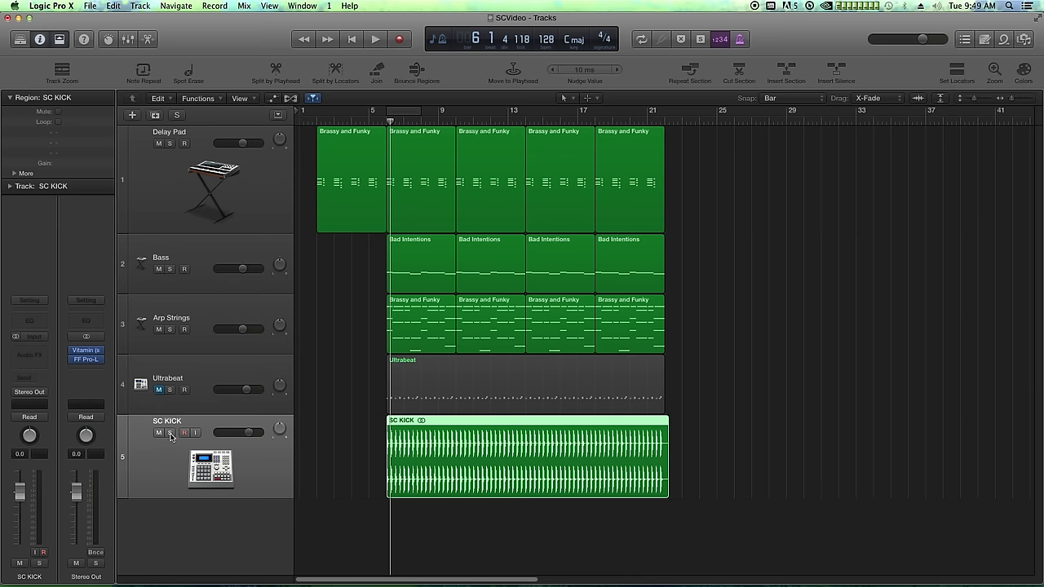
{"action": "key", "text": "space"}
{"action": "key", "text": "super+Right"}
{"action": "key", "text": "super+Right"}
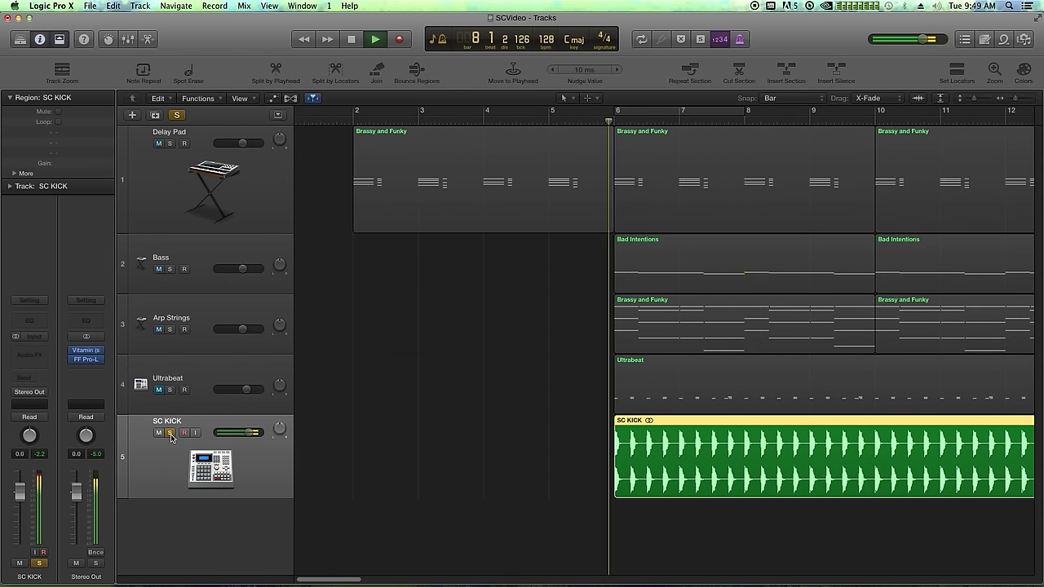
{"action": "key", "text": "super+Left"}
{"action": "key", "text": "space"}
{"action": "left_click", "coordinate": [171, 434]}
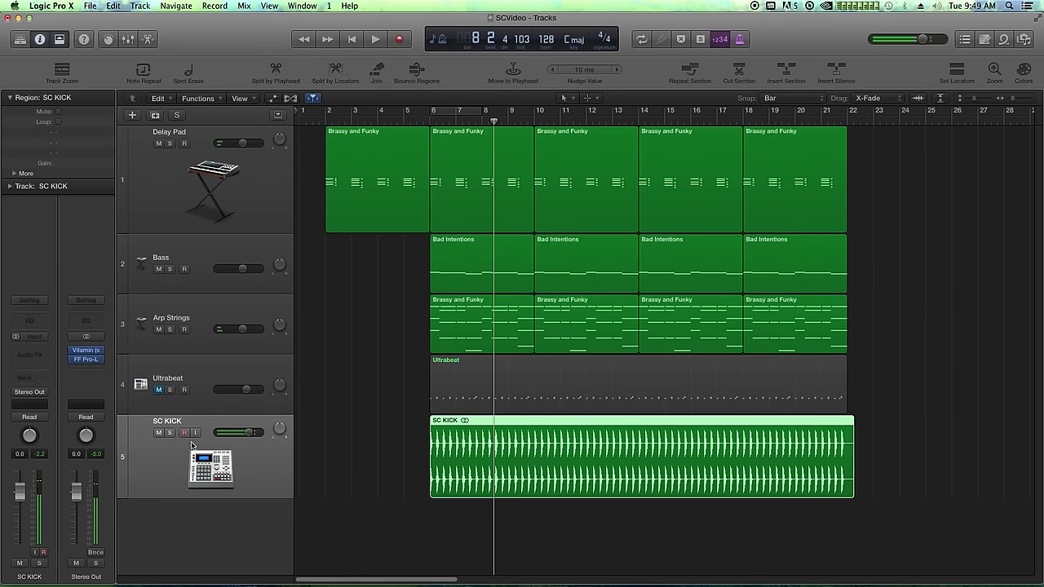
Step: Mute Arp Strings and shorten the Delay Pad track's height
{"action": "left_click", "coordinate": [213, 186]}
{"action": "left_click", "coordinate": [158, 330]}
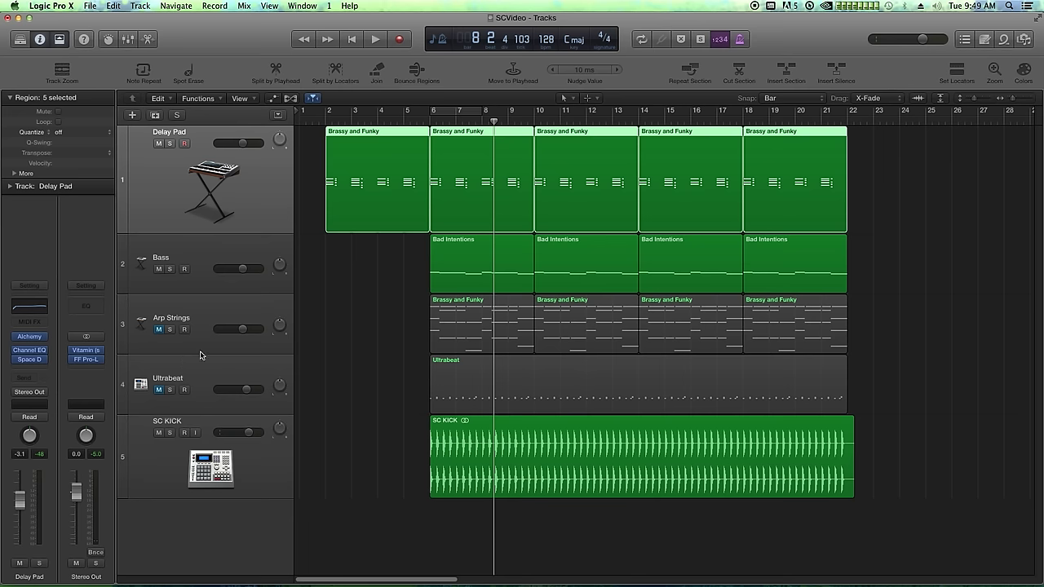
{"action": "left_click", "coordinate": [180, 256]}
{"action": "left_click", "coordinate": [181, 193]}
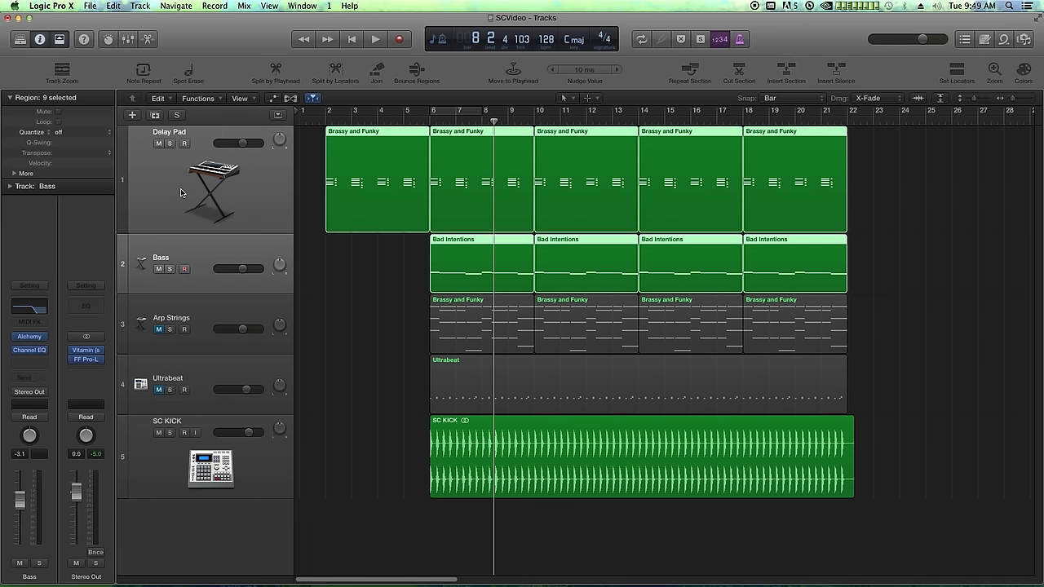
{"action": "left_click", "coordinate": [304, 243]}
{"action": "left_click_drag", "start_coordinate": [134, 233], "coordinate": [134, 197]}
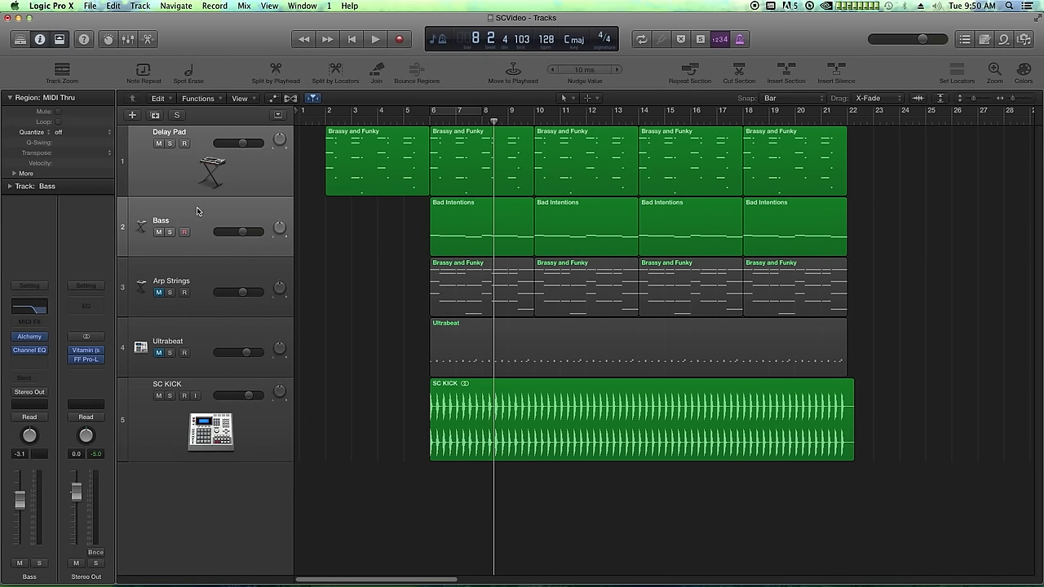
{"action": "left_click_drag", "start_coordinate": [307, 164], "coordinate": [841, 214]}
{"action": "left_click", "coordinate": [239, 419]}
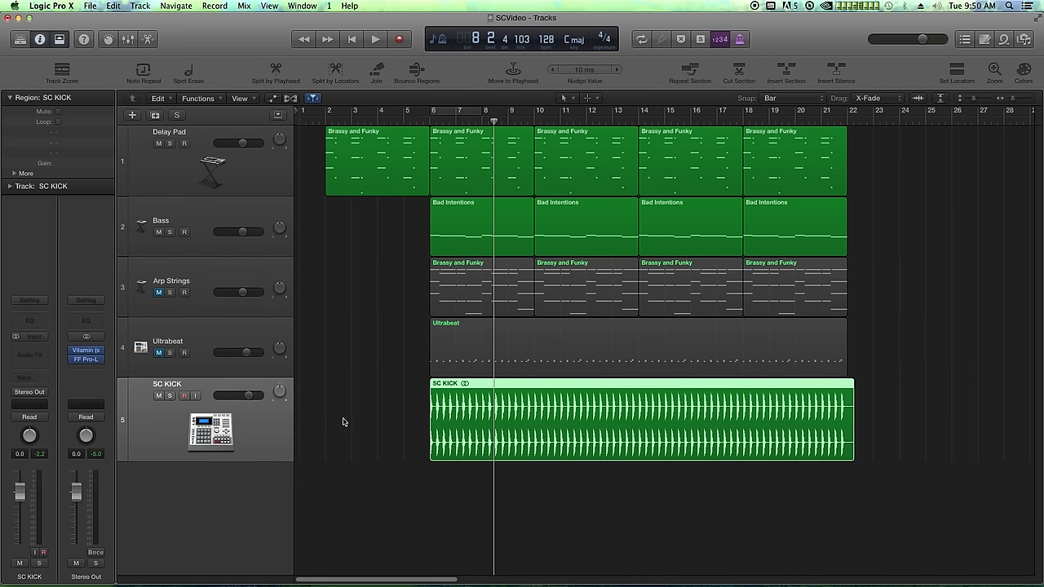
{"action": "left_click", "coordinate": [392, 409]}
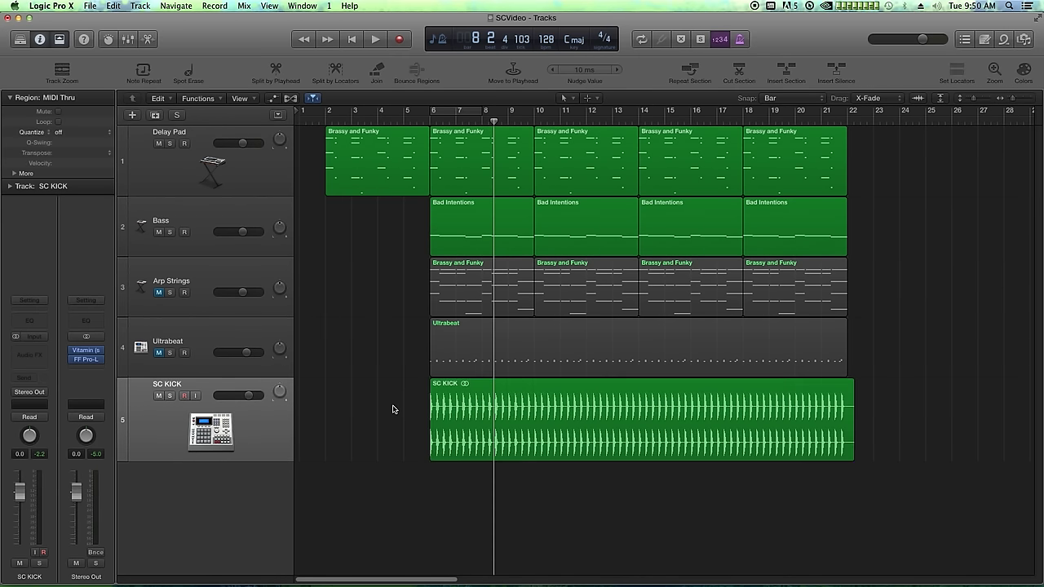
Step: In the mixer, create an auxiliary channel strip named 'SC GROUP'
{"action": "key", "text": "x"}
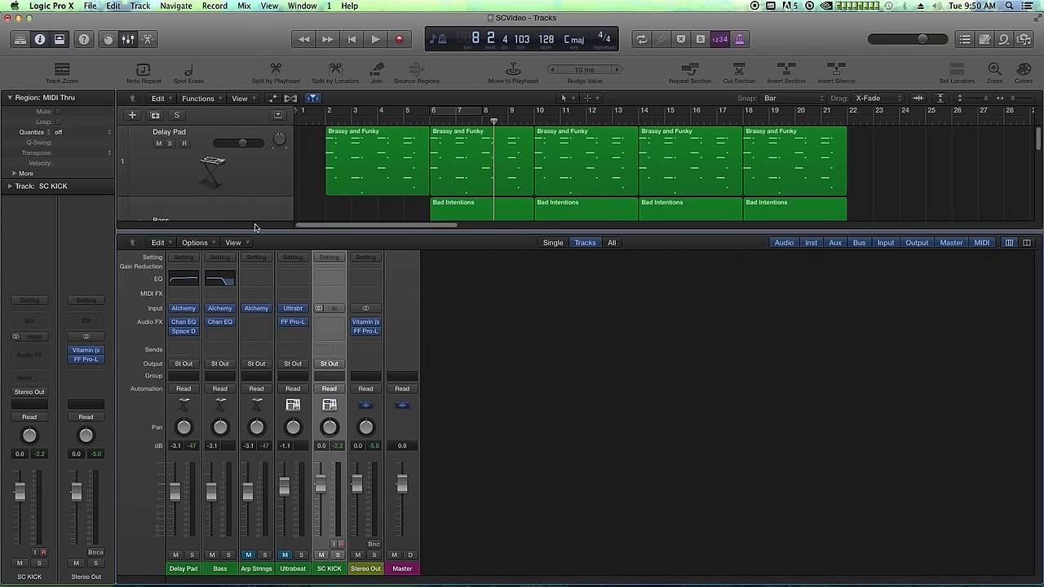
{"action": "left_click", "coordinate": [199, 248]}
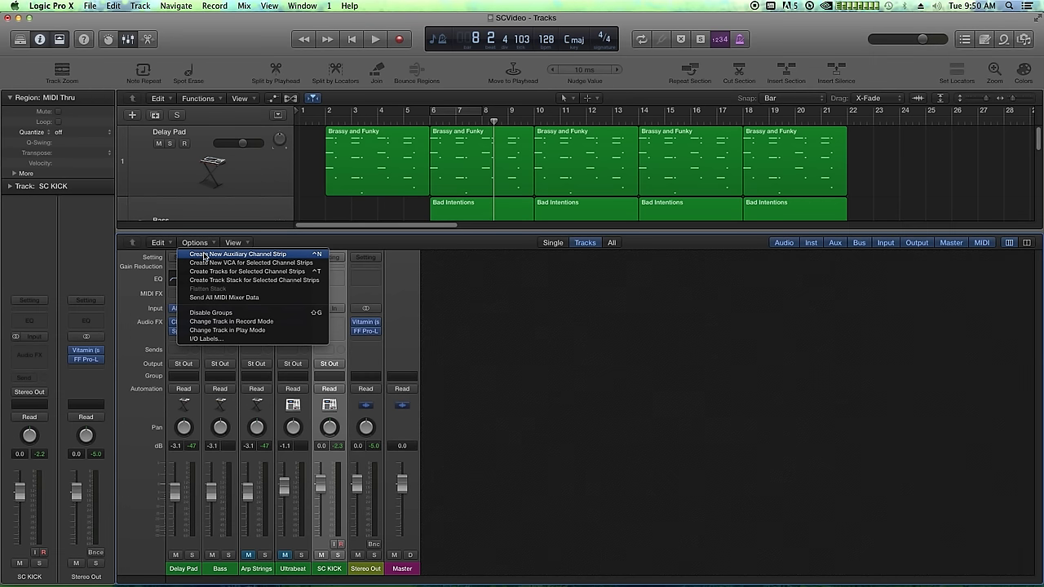
{"action": "left_click", "coordinate": [204, 255]}
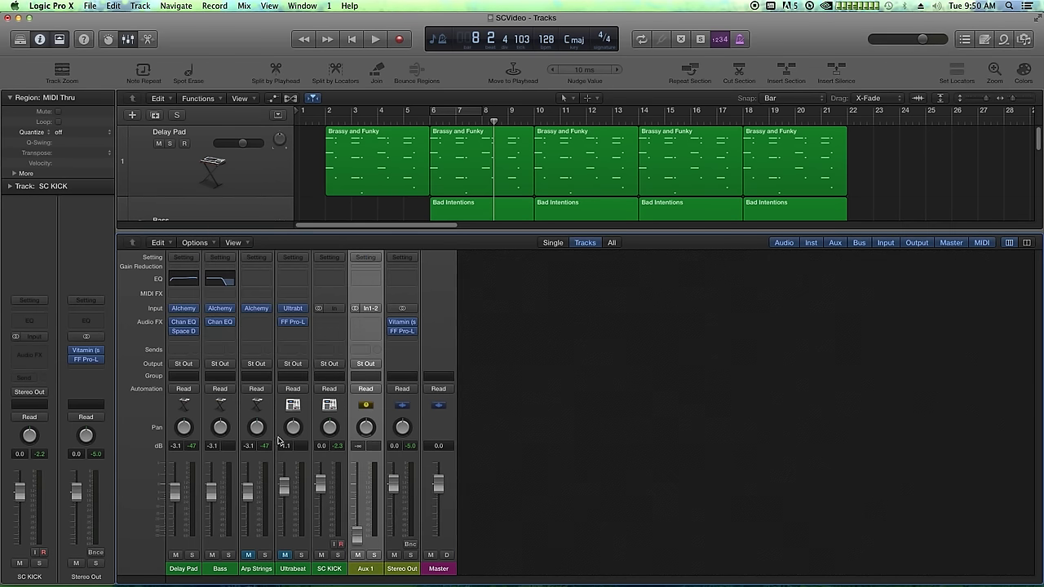
{"action": "double_click", "coordinate": [366, 570]}
{"action": "type", "text": "SC GROUP"}
{"action": "key", "text": "Return"}
Step: Set the SC GROUP fader to 0 dB and its input to none
{"action": "left_click", "coordinate": [357, 536], "text": "alt"}
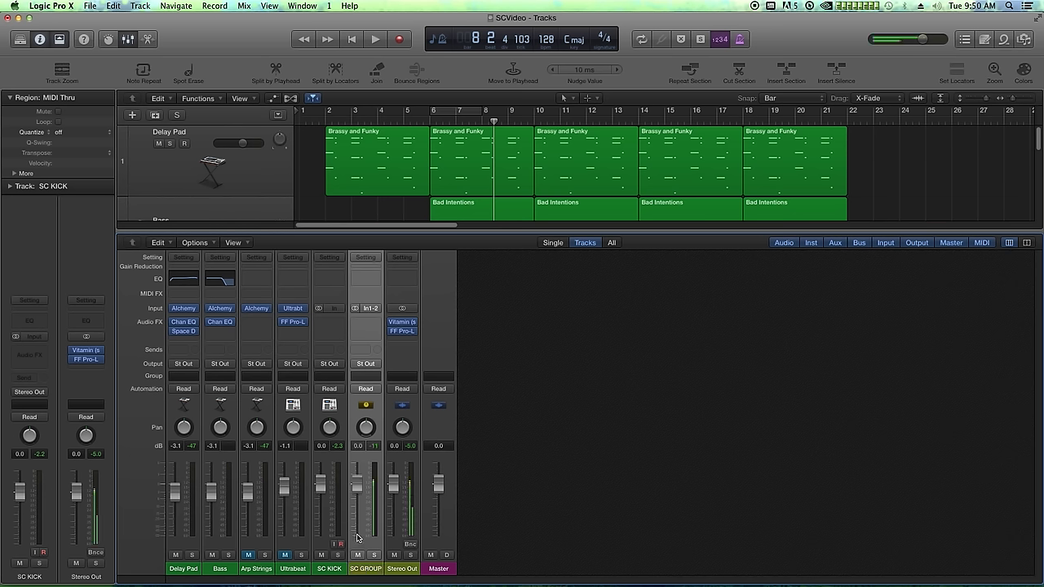
{"action": "left_click", "coordinate": [369, 309]}
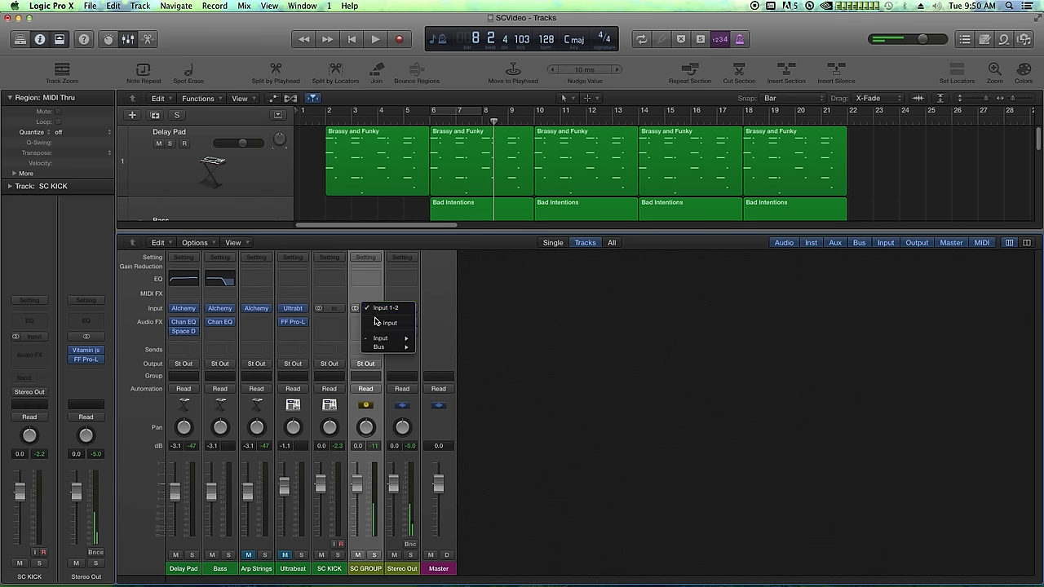
{"action": "left_click", "coordinate": [374, 330]}
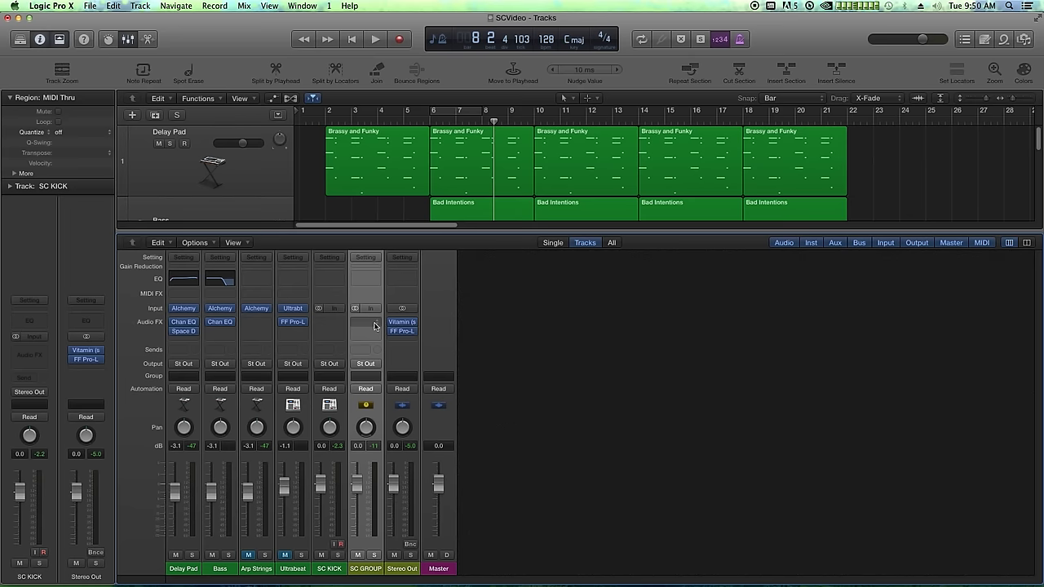
{"action": "left_click", "coordinate": [375, 326]}
Step: Insert a stereo Dynamics Compressor on SC GROUP and reposition its window
{"action": "mouse_move", "coordinate": [393, 362]}
{"action": "mouse_move", "coordinate": [465, 371]}
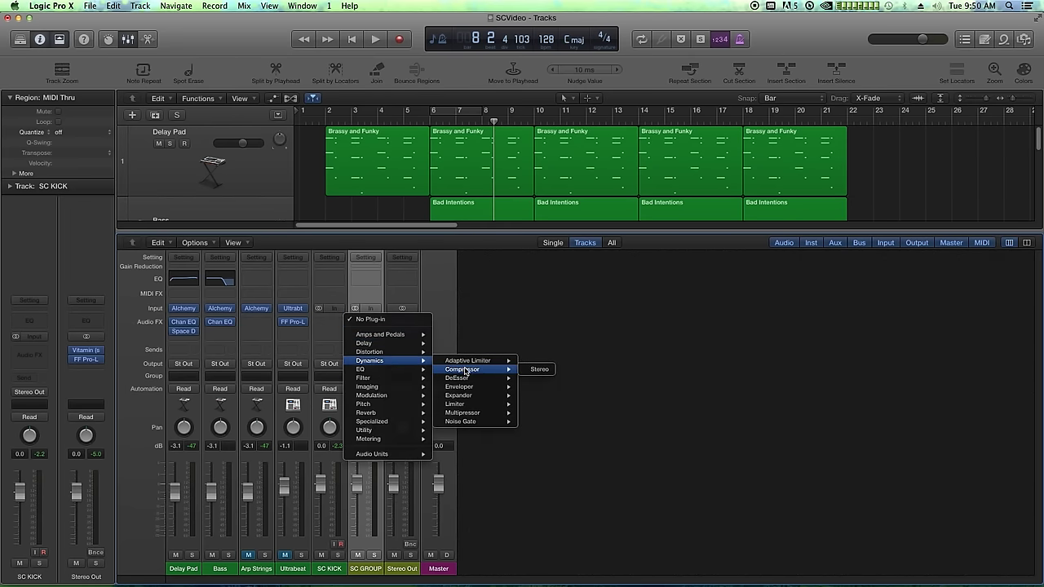
{"action": "left_click", "coordinate": [551, 372]}
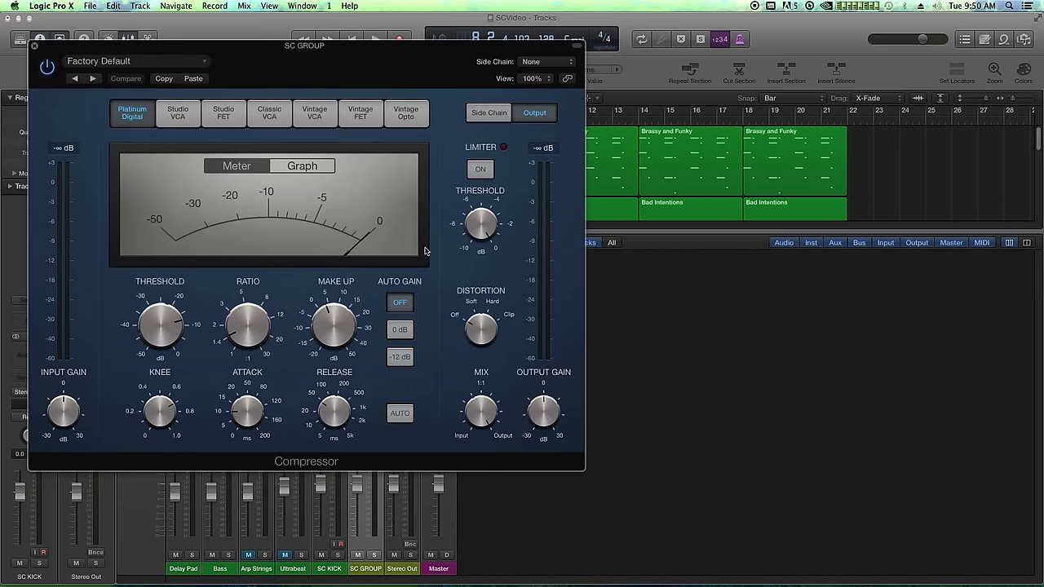
{"action": "left_click_drag", "start_coordinate": [331, 52], "coordinate": [752, 52]}
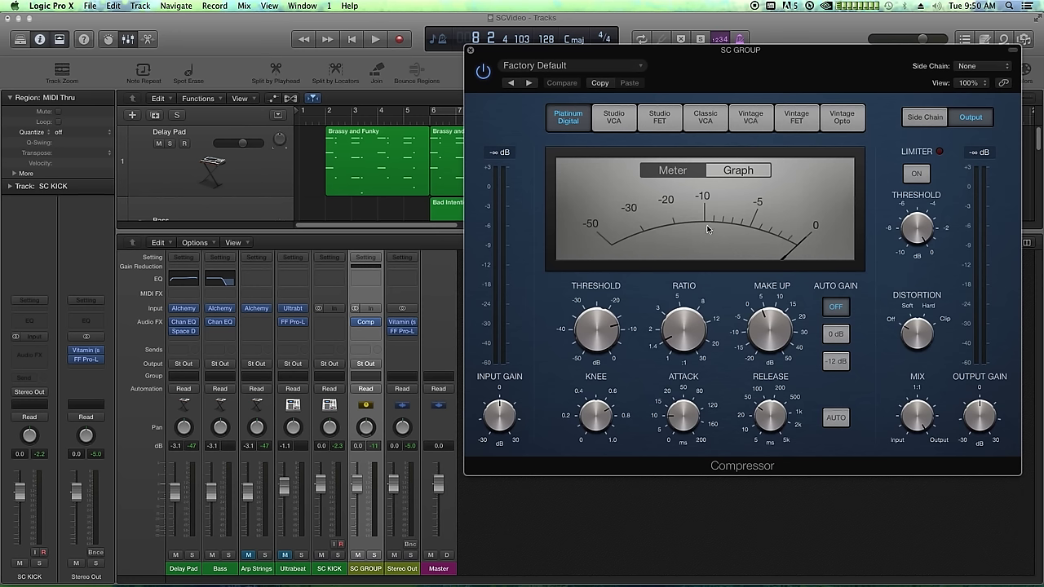
Step: Try Studio VCA, Classic VCA, Vintage FET and Vintage Opto, returning to Platinum Digital
{"action": "left_click", "coordinate": [613, 118]}
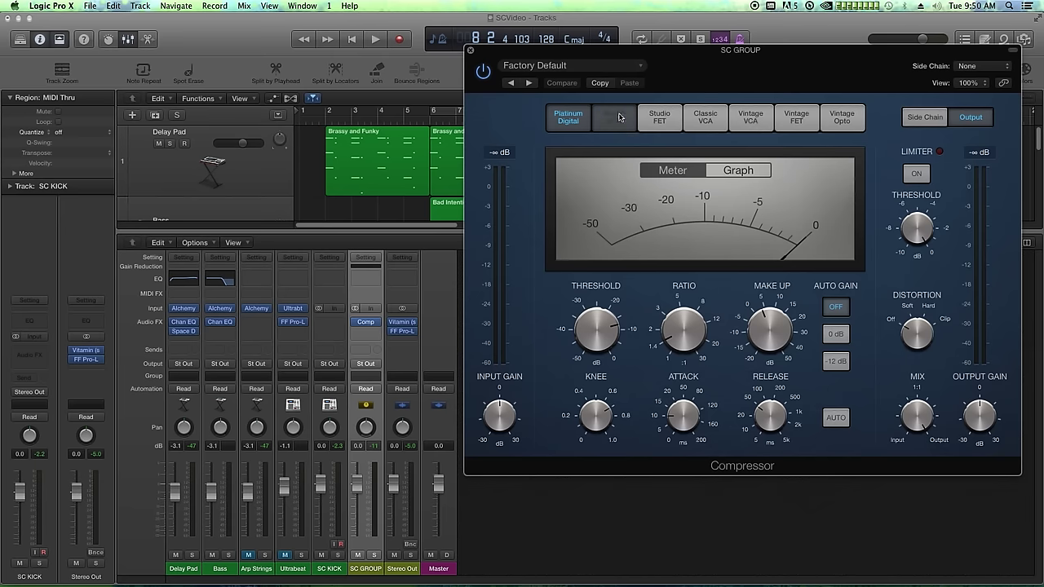
{"action": "left_click", "coordinate": [705, 119]}
{"action": "left_click", "coordinate": [799, 120]}
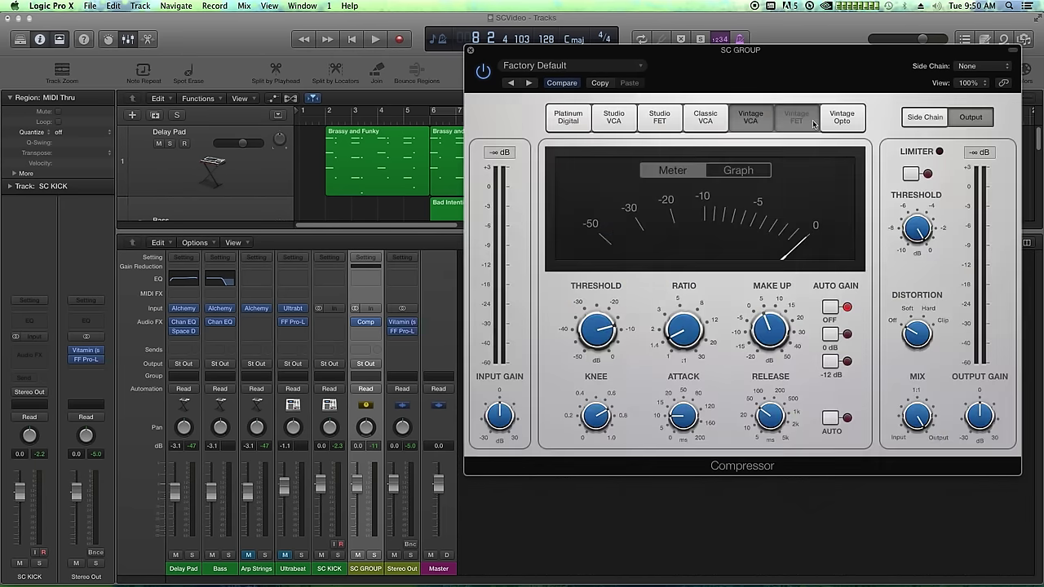
{"action": "left_click", "coordinate": [824, 123]}
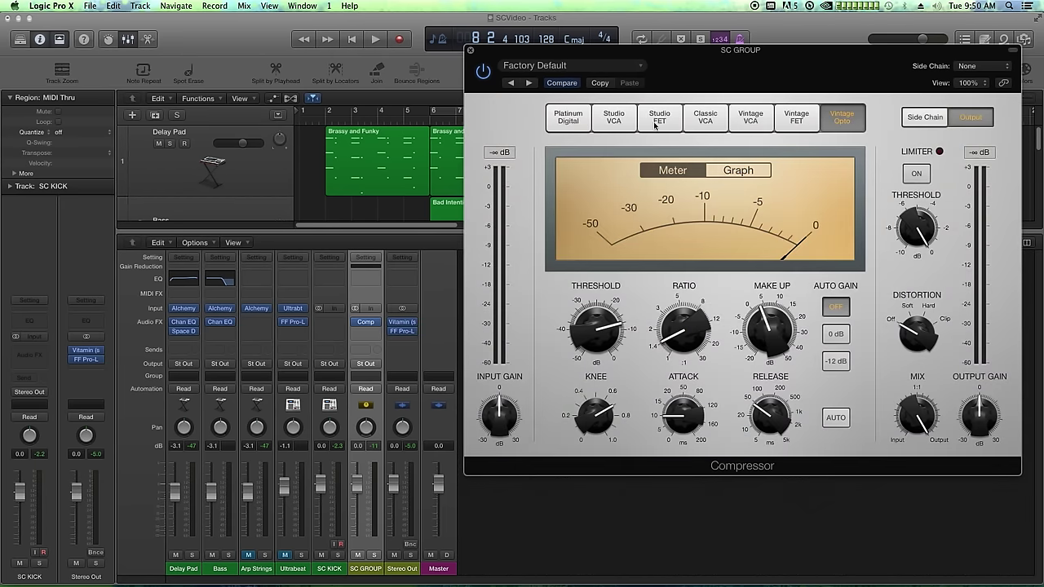
{"action": "left_click", "coordinate": [575, 123]}
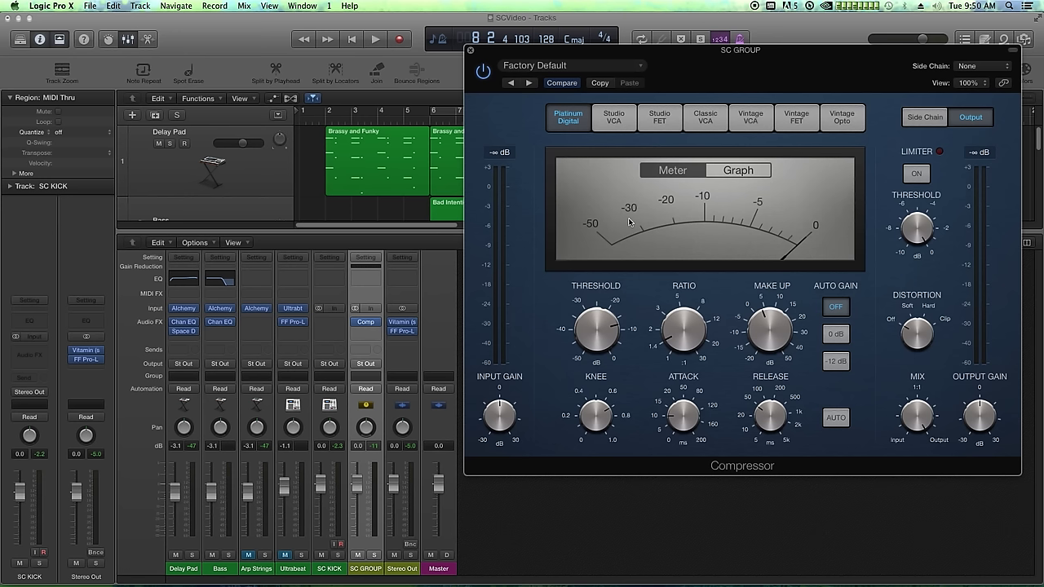
{"action": "mouse_move", "coordinate": [698, 362]}
{"action": "mouse_move", "coordinate": [693, 384]}
Step: Set the compressor side chain to Audio 1 - SC KICK and Ratio to 1.4:1
{"action": "left_click", "coordinate": [971, 68]}
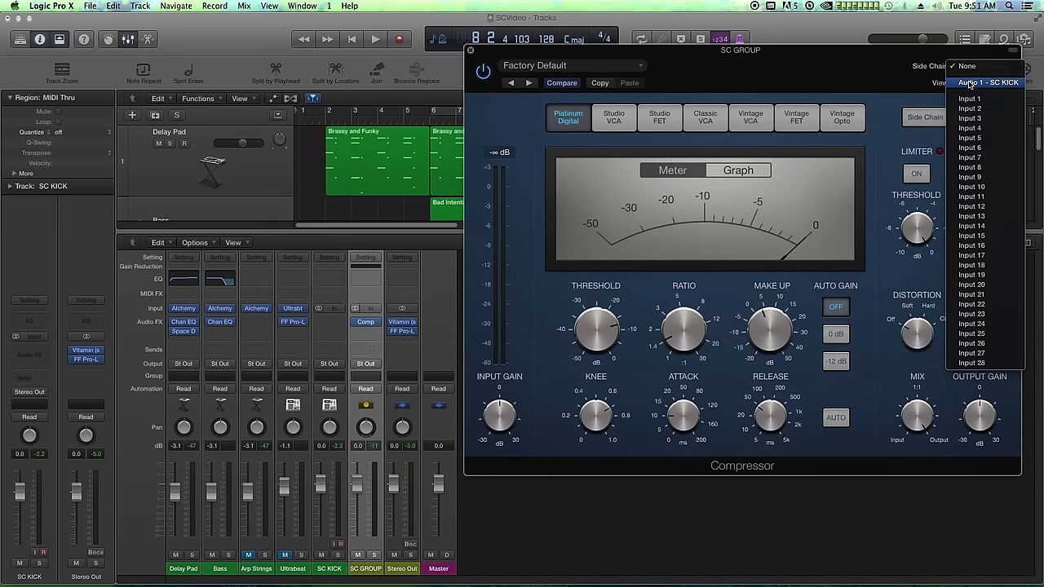
{"action": "left_click", "coordinate": [970, 83]}
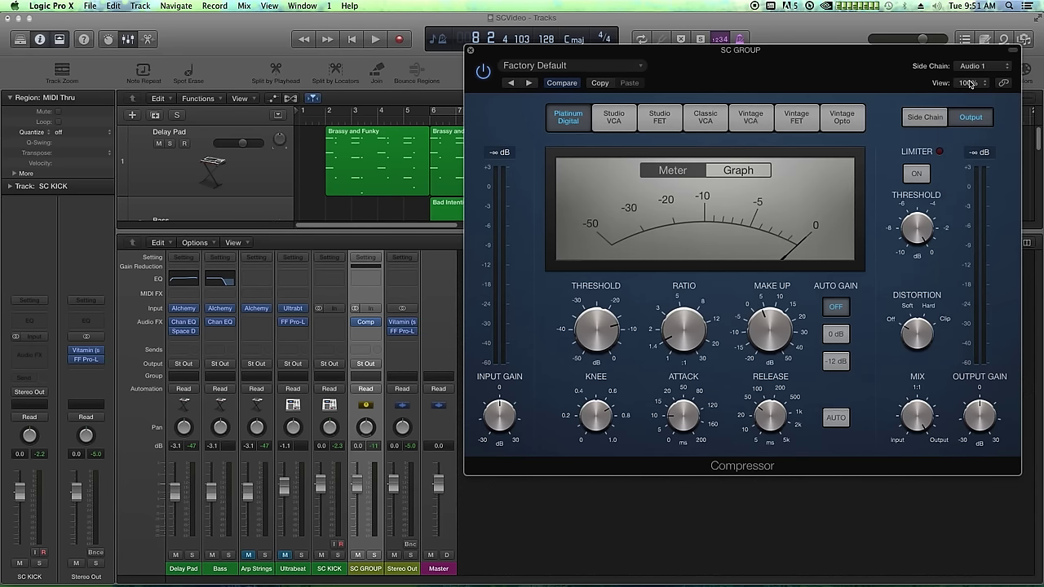
{"action": "left_click", "coordinate": [579, 330]}
{"action": "mouse_move", "coordinate": [682, 330]}
{"action": "scroll", "coordinate": [682, 333], "scroll_direction": "down", "scroll_amount": 1}
Step: Set the SC GROUP channel's input to Bus 1
{"action": "left_click", "coordinate": [190, 568]}
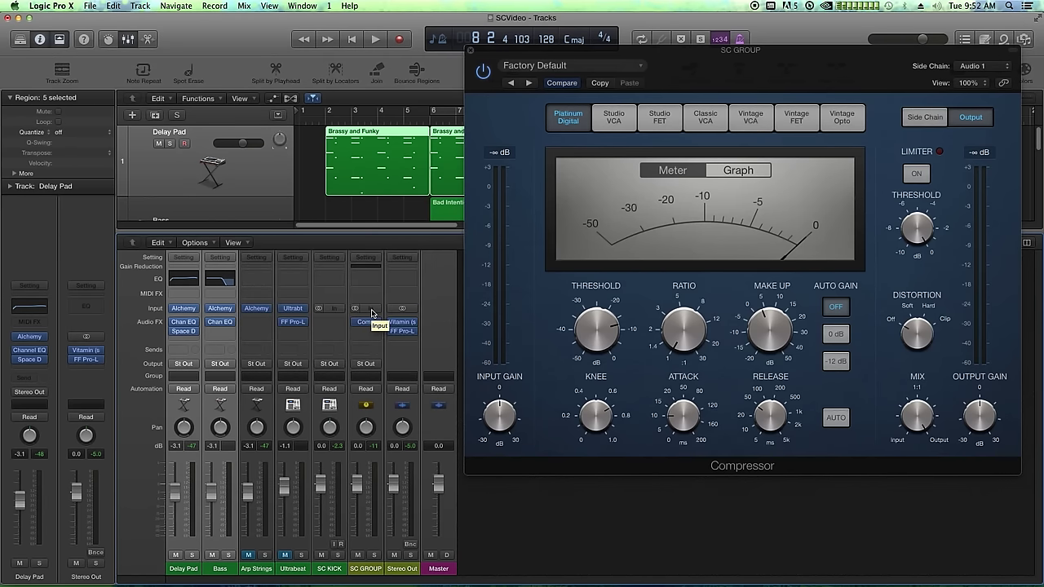
{"action": "left_click", "coordinate": [372, 312]}
{"action": "left_click", "coordinate": [436, 335]}
{"action": "left_click", "coordinate": [184, 364]}
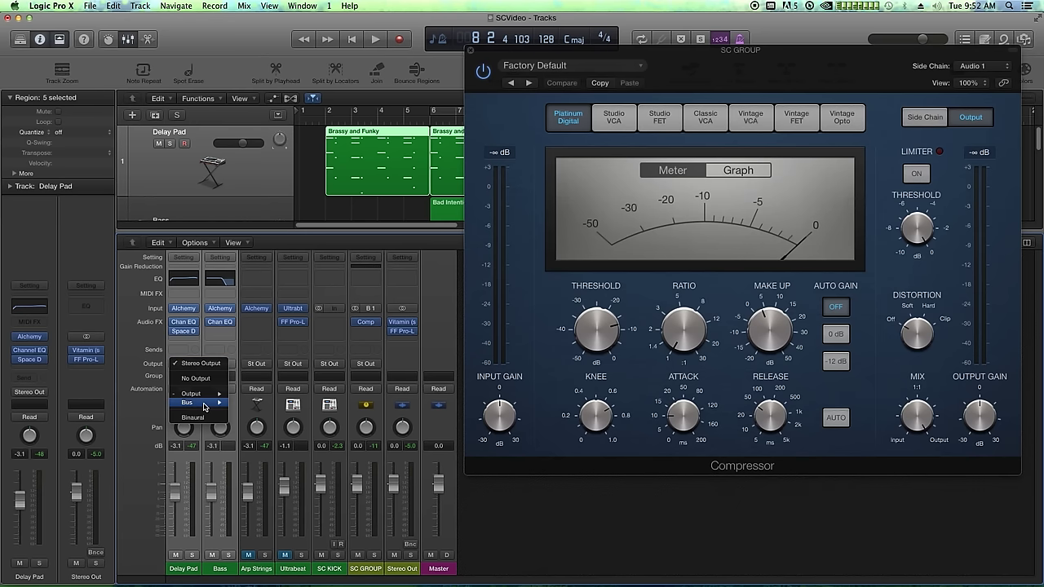
{"action": "mouse_move", "coordinate": [204, 403]}
{"action": "left_click", "coordinate": [262, 403]}
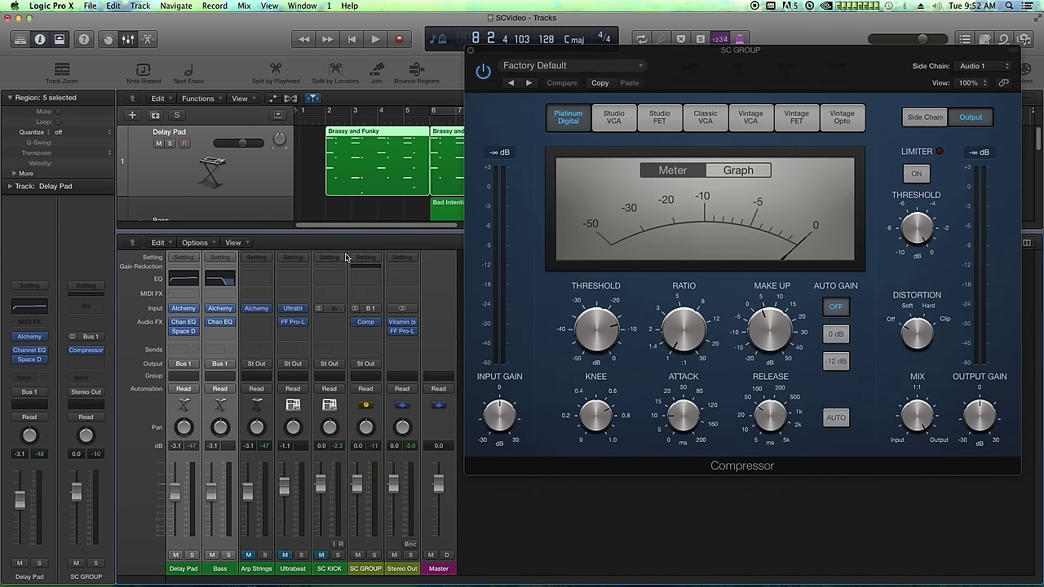
{"action": "key", "text": "space"}
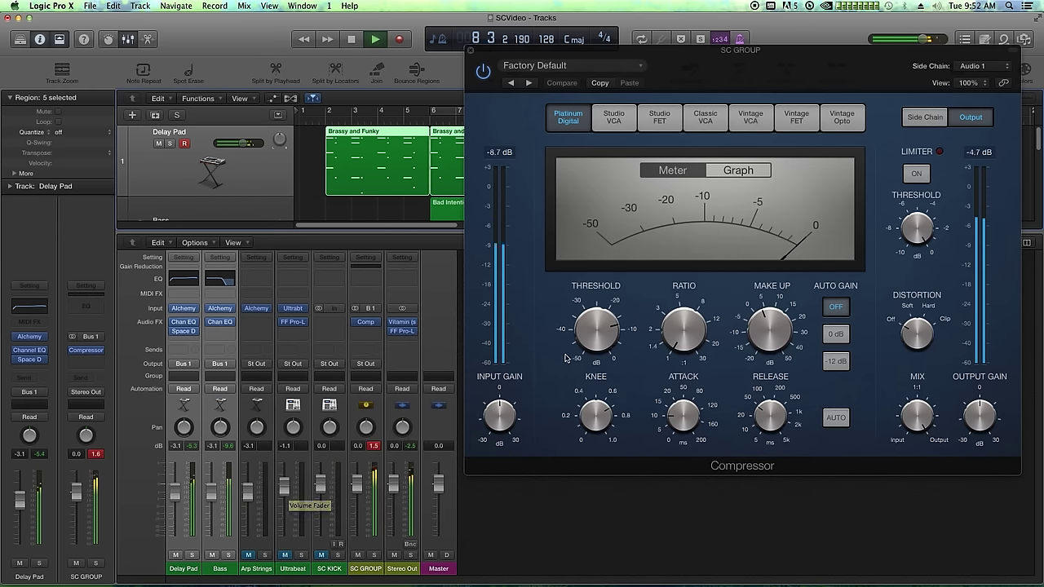
Step: Turn on the SC GROUP compressor's output limiter, stop playback, and hide the Mixer
{"action": "mouse_move", "coordinate": [930, 187]}
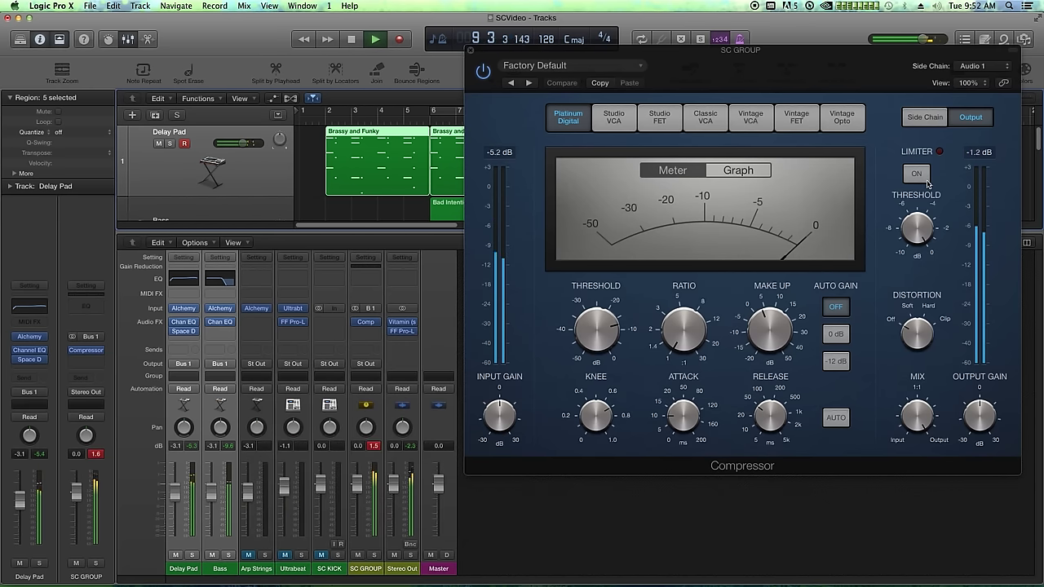
{"action": "left_click", "coordinate": [917, 173]}
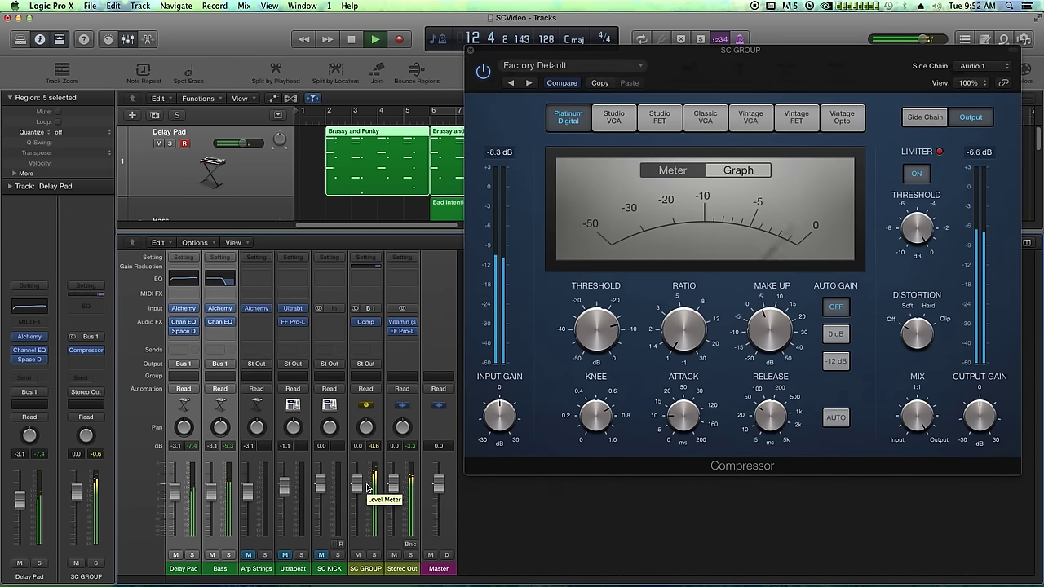
{"action": "key", "text": "space"}
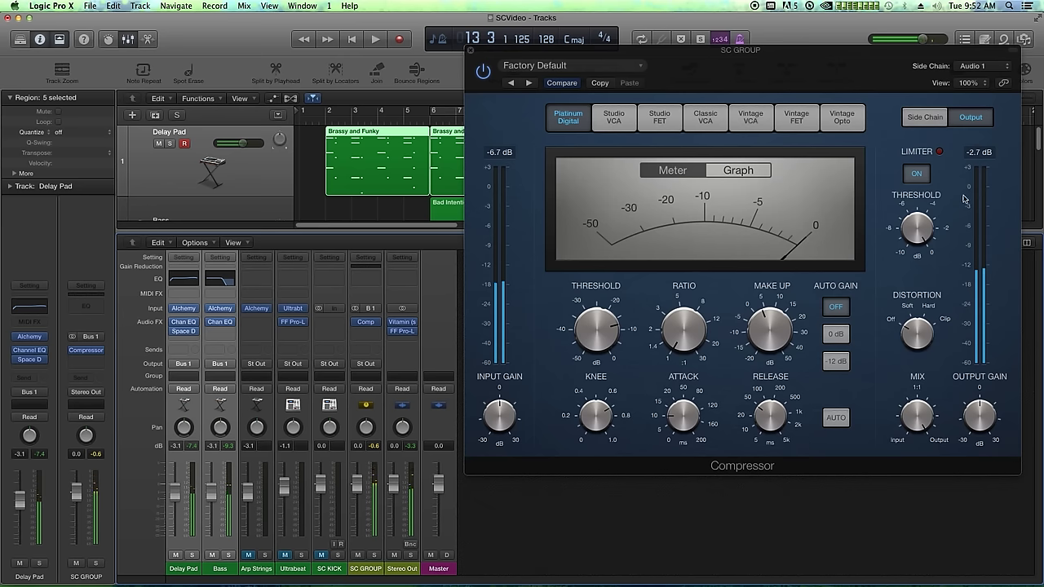
{"action": "mouse_move", "coordinate": [923, 201]}
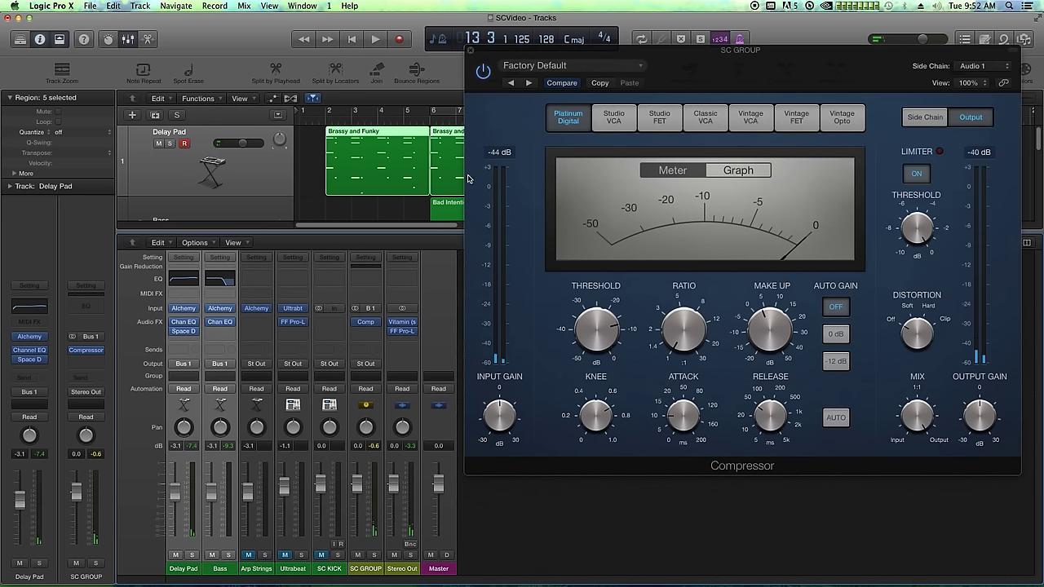
{"action": "key", "text": "x"}
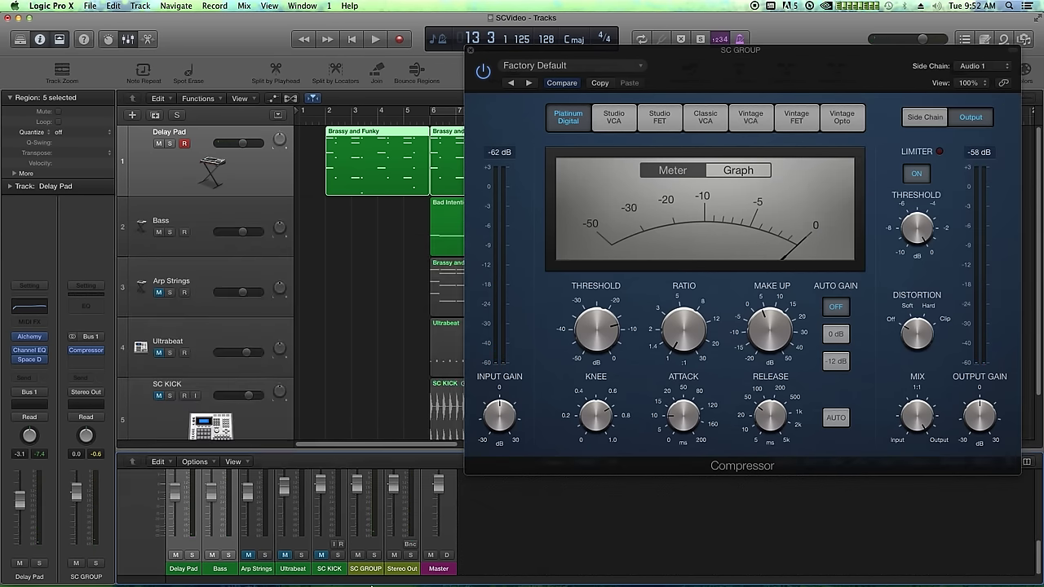
Step: Unmute SC KICK and move it up to track 3, directly below Bass
{"action": "left_click", "coordinate": [160, 396]}
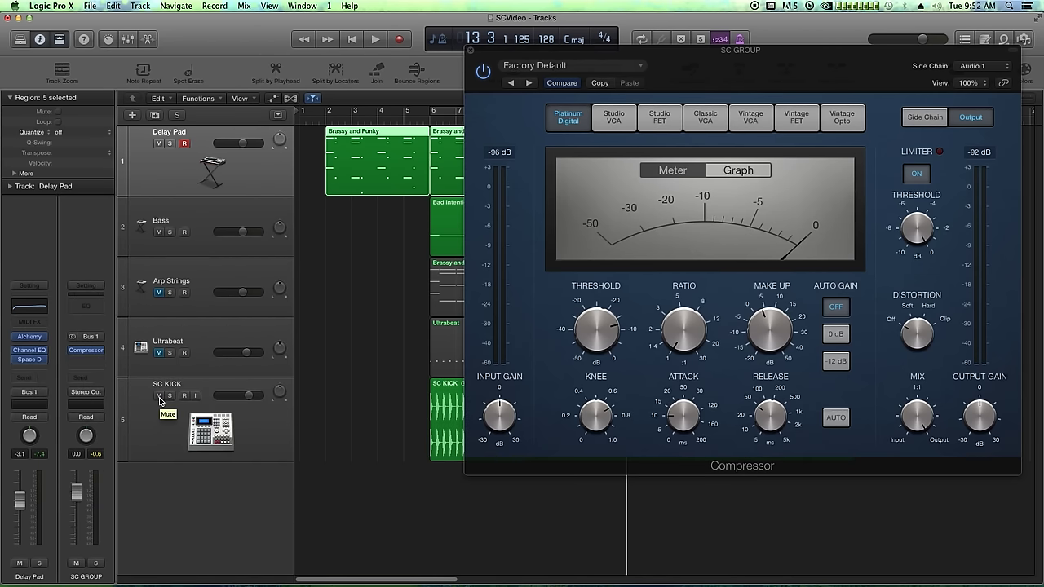
{"action": "left_click_drag", "start_coordinate": [194, 408], "coordinate": [196, 278]}
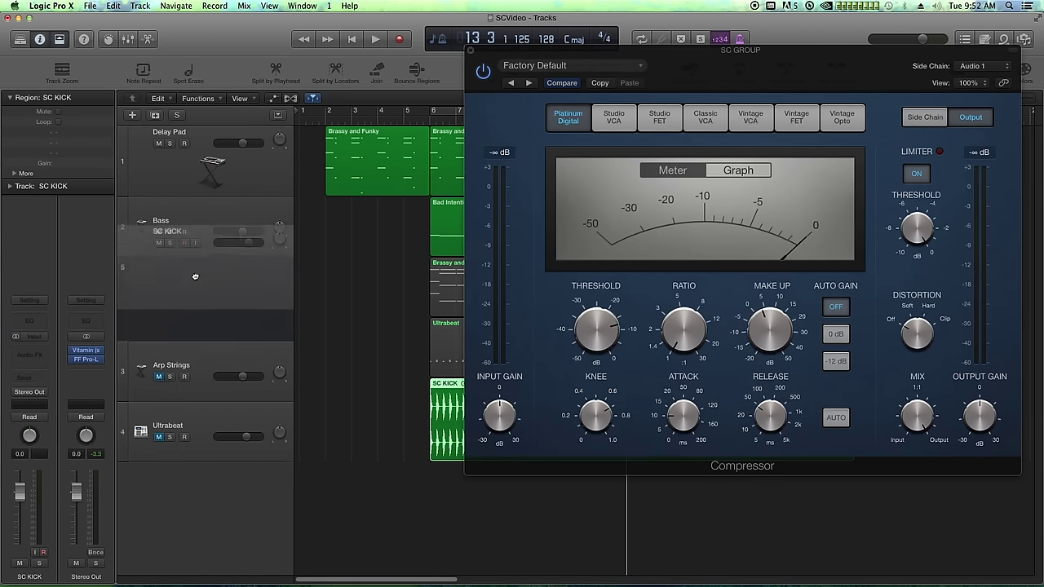
{"action": "left_click_drag", "start_coordinate": [565, 53], "coordinate": [399, 362]}
Step: Toggle SC KICK's mute on and off twice to compare, leaving it unmuted
{"action": "left_click", "coordinate": [159, 276]}
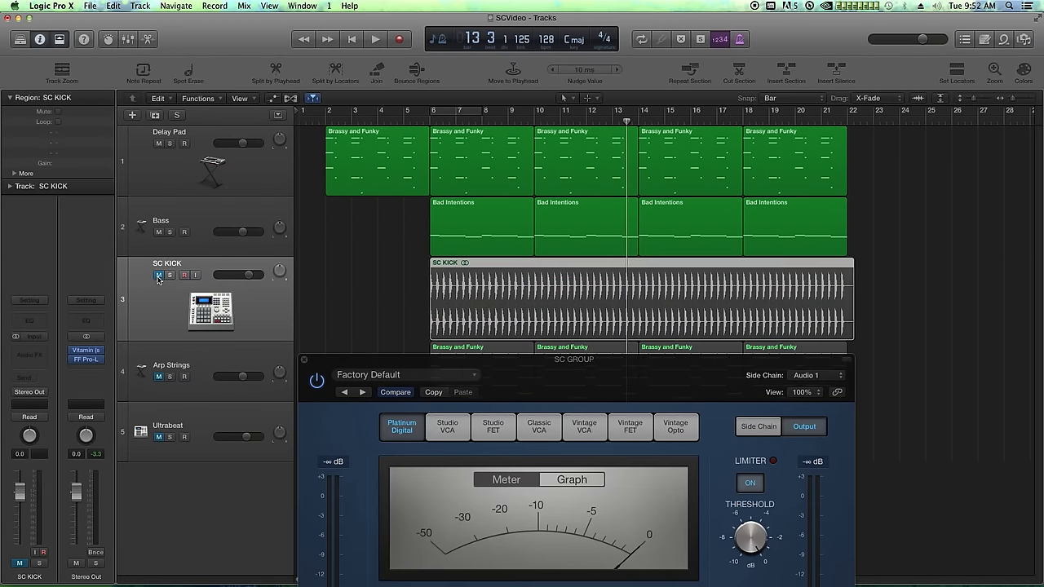
{"action": "left_click", "coordinate": [160, 276]}
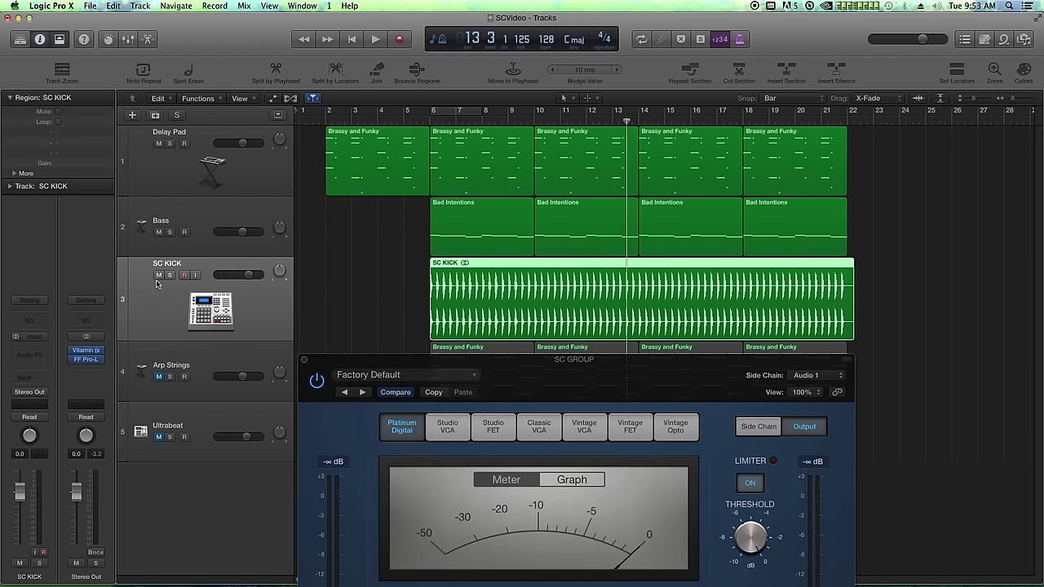
{"action": "left_click", "coordinate": [159, 276]}
{"action": "left_click", "coordinate": [159, 275]}
Step: Try ratio 7.4:1 and threshold -34 dB, reset ratio to 1.0:1, enable the limiter, and audition
{"action": "left_click_drag", "start_coordinate": [420, 374], "coordinate": [155, 62]}
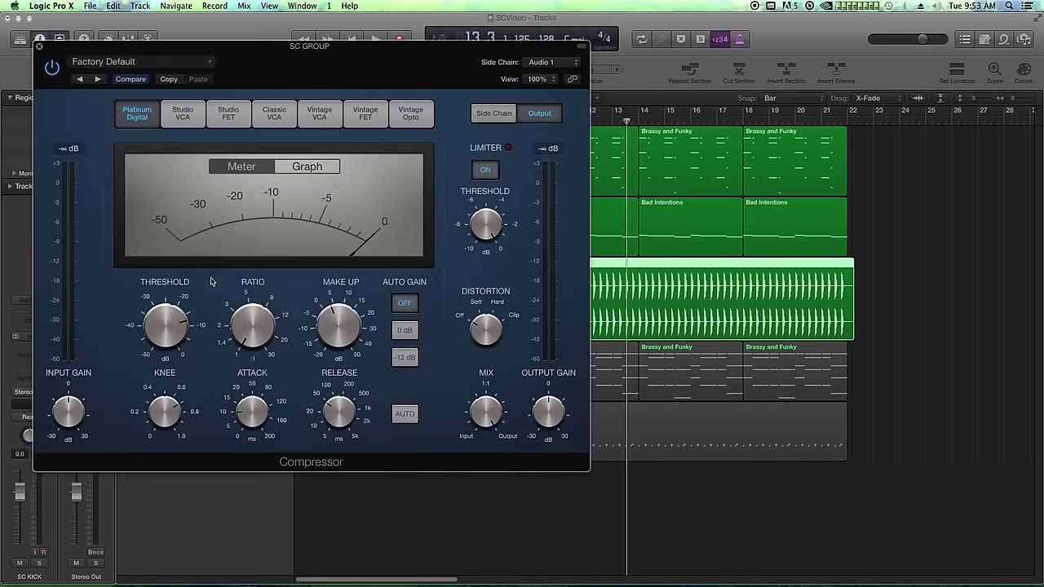
{"action": "left_click_drag", "start_coordinate": [261, 283], "coordinate": [274, 248]}
{"action": "left_click_drag", "start_coordinate": [166, 350], "coordinate": [173, 282]}
{"action": "left_click_drag", "start_coordinate": [233, 352], "coordinate": [280, 494]}
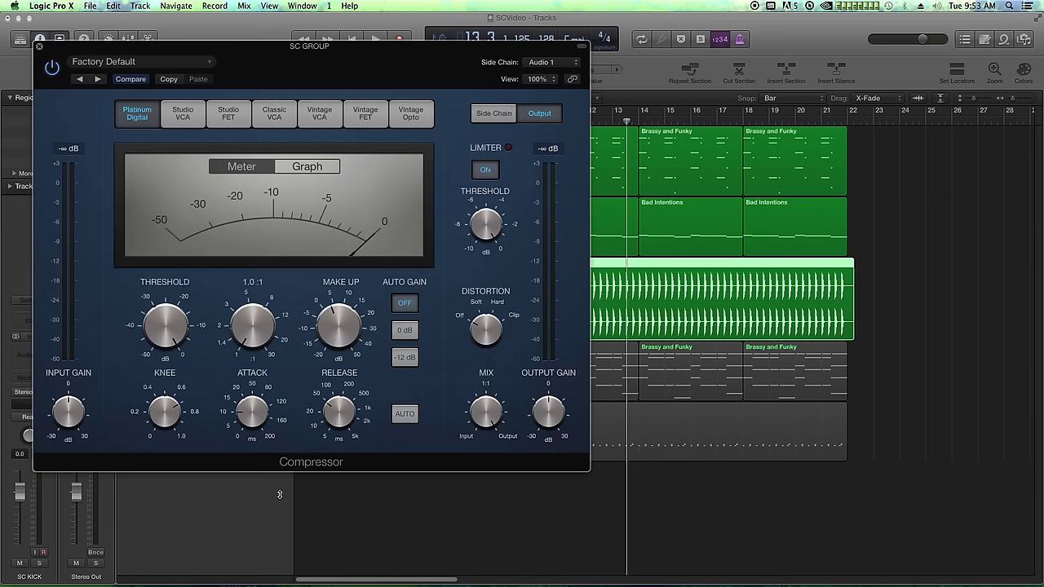
{"action": "left_click", "coordinate": [487, 175]}
{"action": "key", "text": "space"}
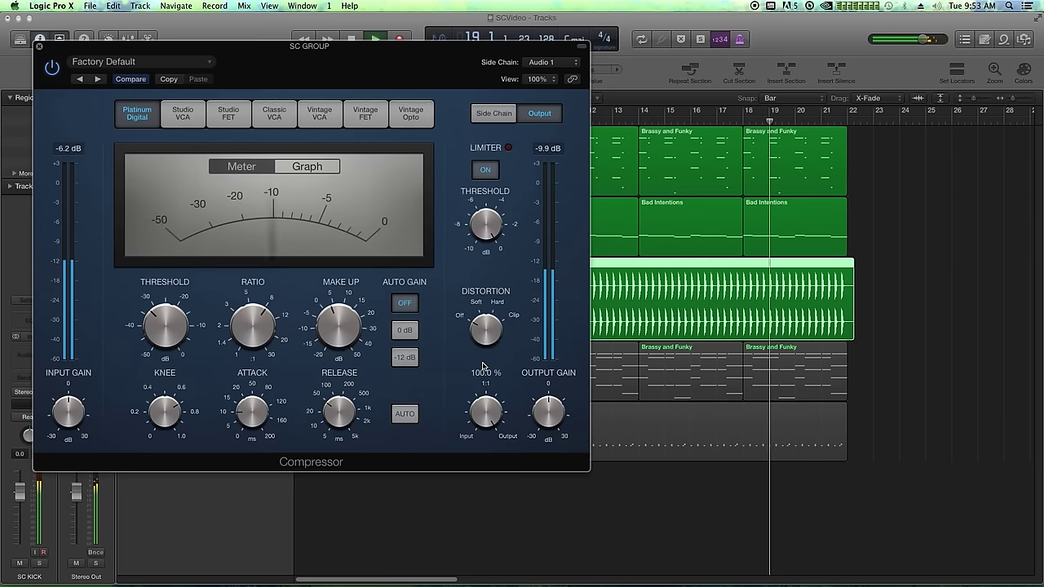
{"action": "key", "text": "space"}
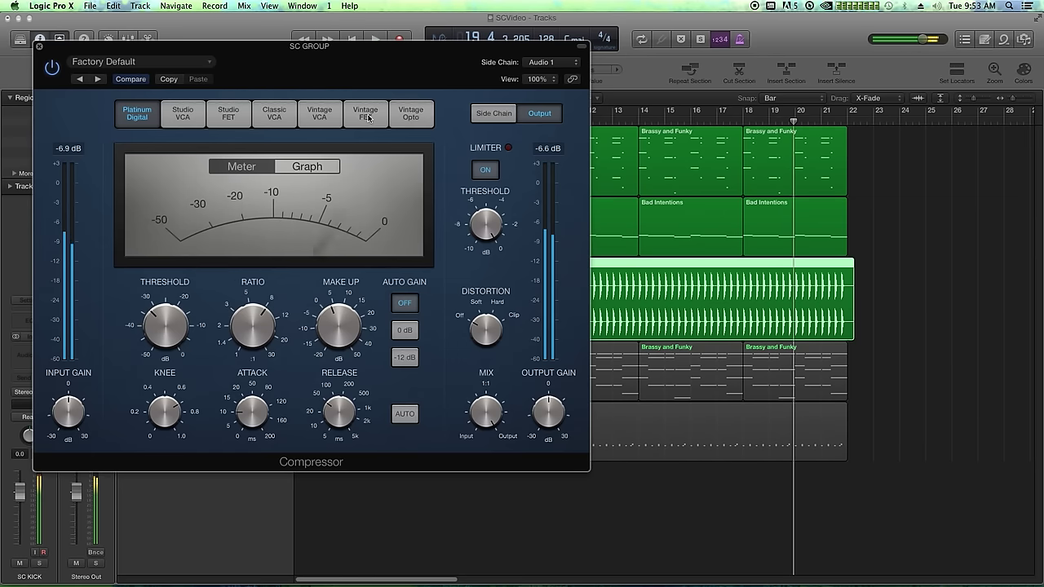
Step: Loop bars 6–8, raise the compressor's make-up gain, and start playback
{"action": "left_click_drag", "start_coordinate": [353, 54], "coordinate": [553, 226]}
{"action": "left_click", "coordinate": [248, 182]}
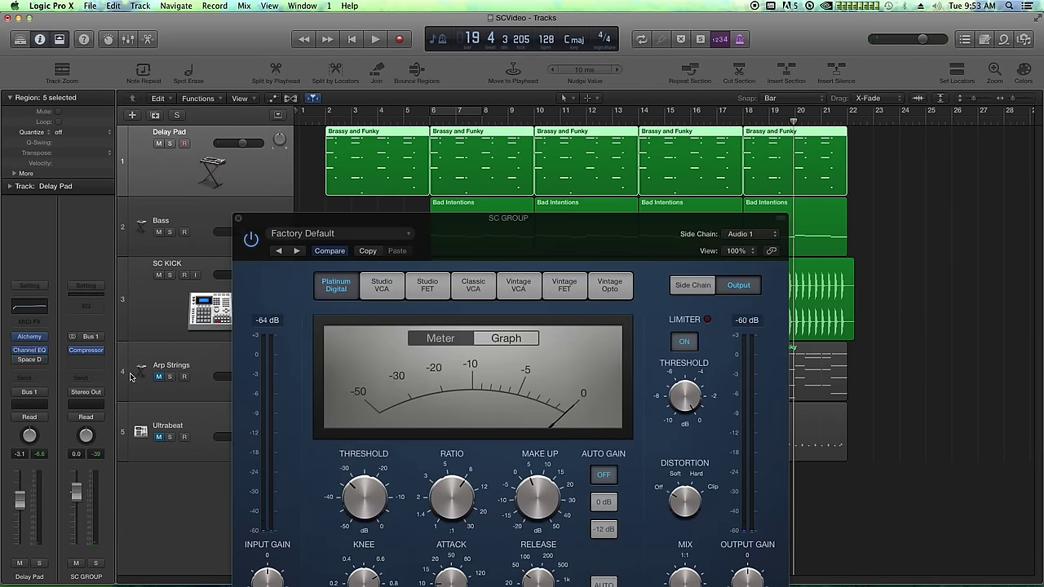
{"action": "left_click_drag", "start_coordinate": [349, 224], "coordinate": [224, 146]}
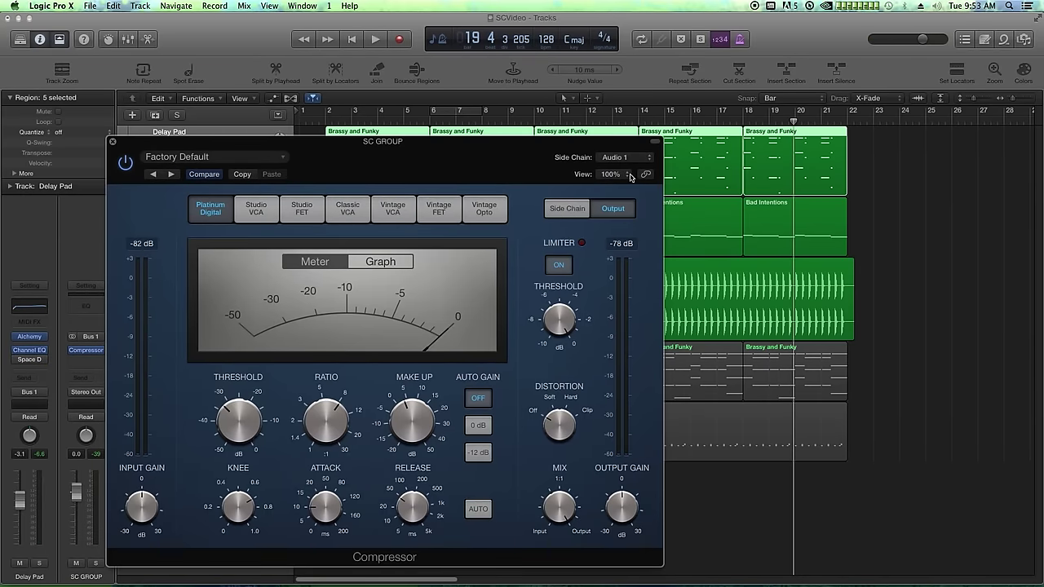
{"action": "left_click_drag", "start_coordinate": [586, 144], "coordinate": [530, 355]}
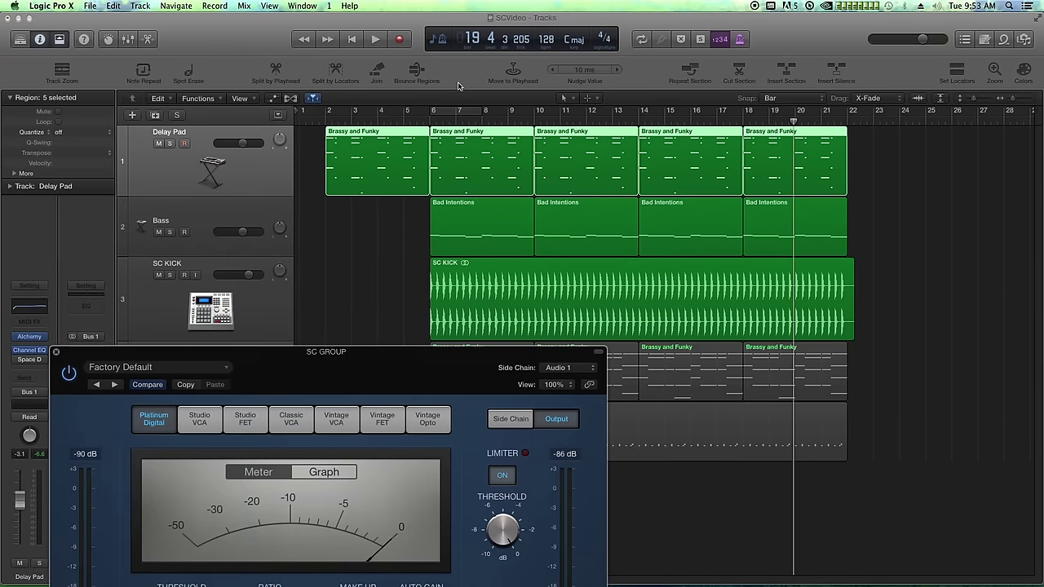
{"action": "left_click_drag", "start_coordinate": [432, 110], "coordinate": [849, 233]}
{"action": "left_click_drag", "start_coordinate": [466, 361], "coordinate": [519, 50]}
{"action": "left_click_drag", "start_coordinate": [397, 289], "coordinate": [415, 301]}
{"action": "key", "text": "space"}
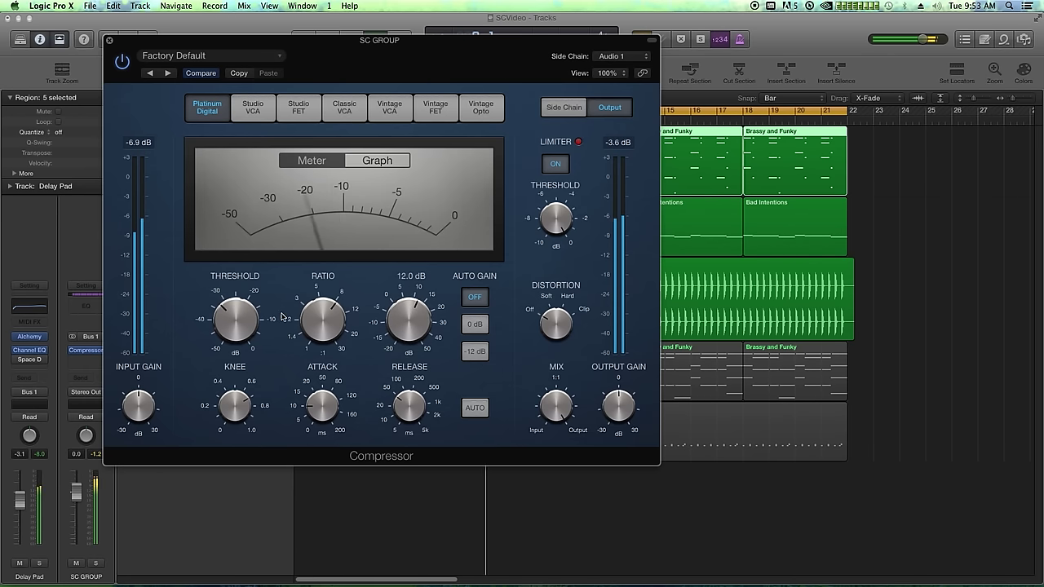
{"action": "mouse_move", "coordinate": [272, 319]}
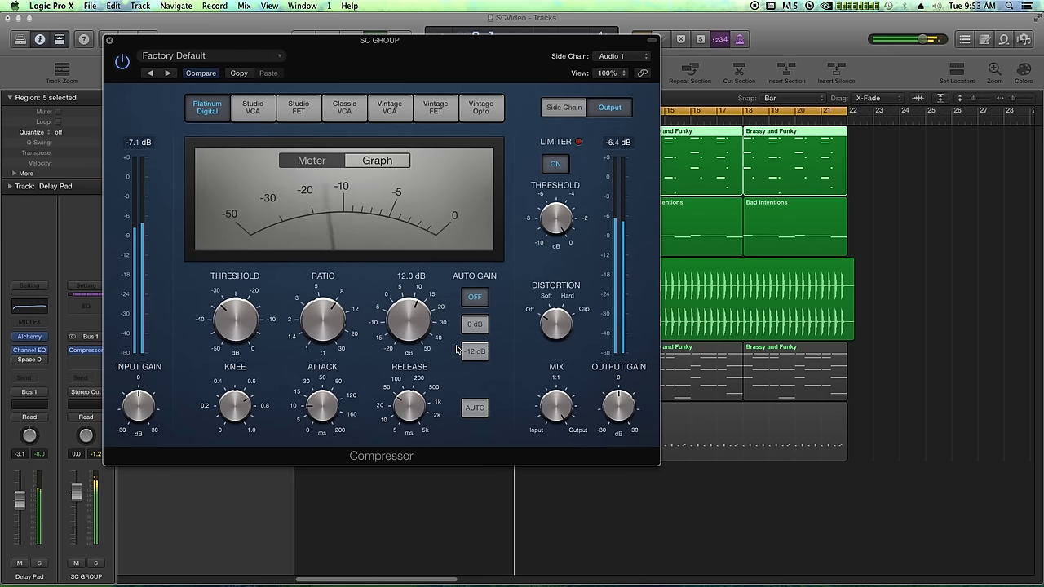
Step: Nudge make-up gain to 15.5 dB, lower threshold to -44 then -50 dB, and play
{"action": "left_click_drag", "start_coordinate": [406, 326], "coordinate": [405, 320]}
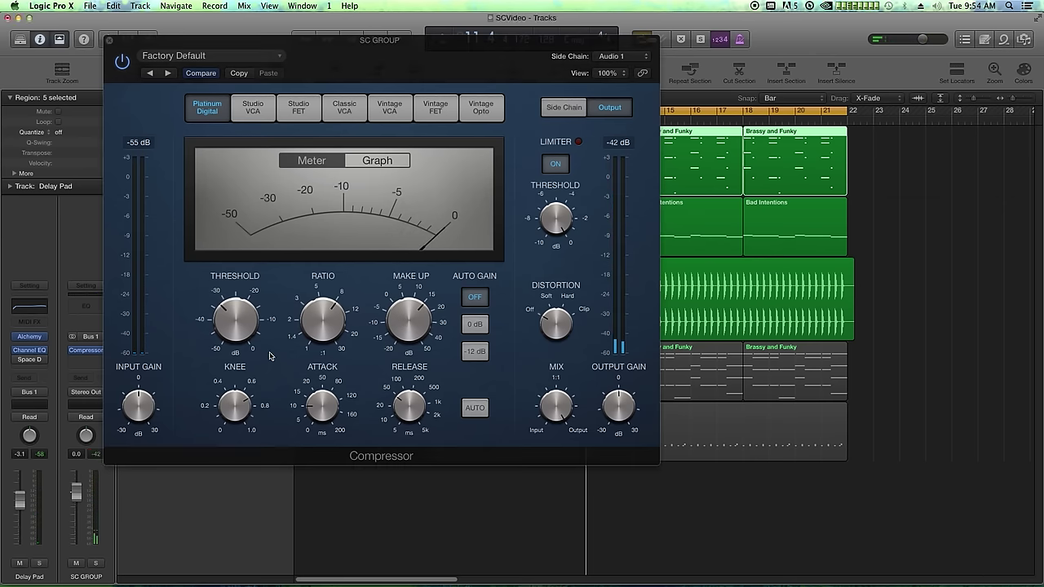
{"action": "mouse_move", "coordinate": [270, 356]}
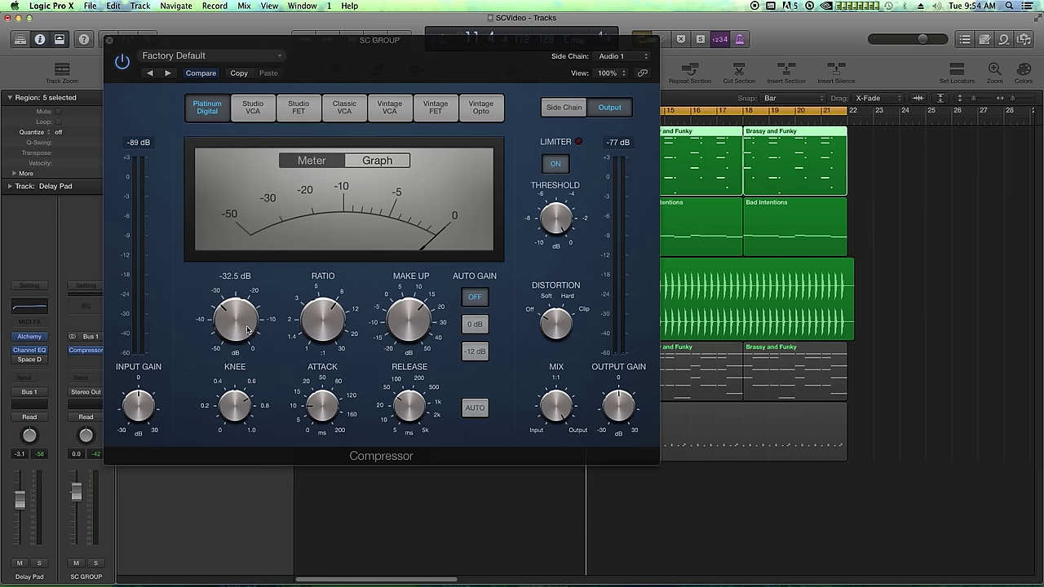
{"action": "left_click_drag", "start_coordinate": [236, 344], "coordinate": [231, 361]}
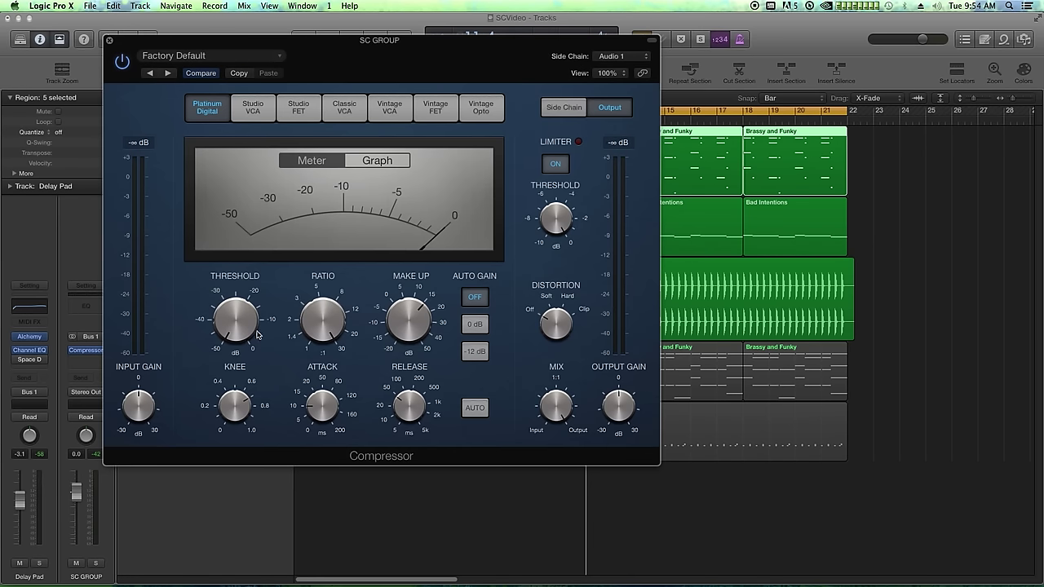
{"action": "left_click_drag", "start_coordinate": [229, 319], "coordinate": [229, 324]}
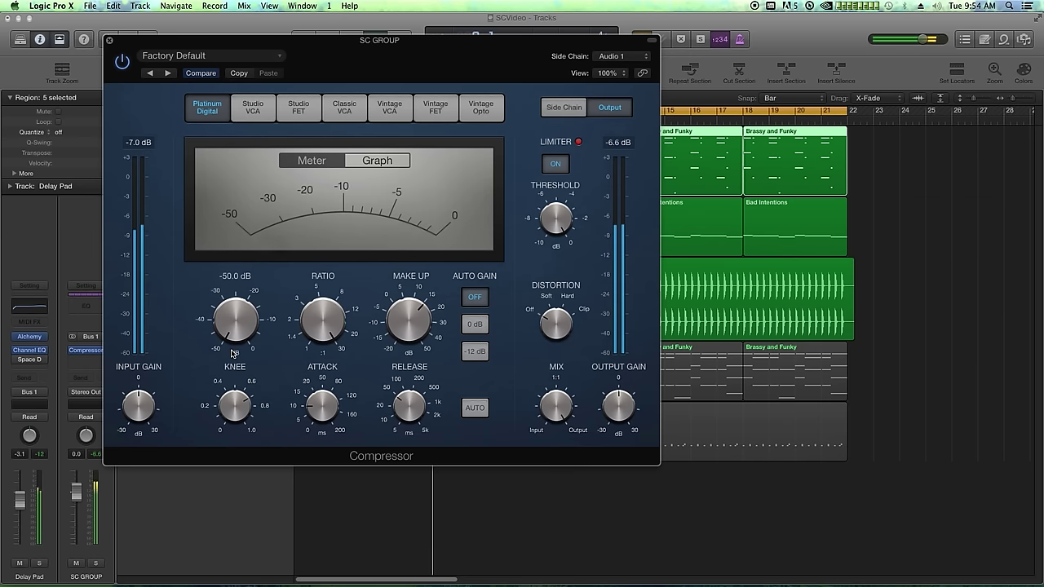
{"action": "key", "text": "space"}
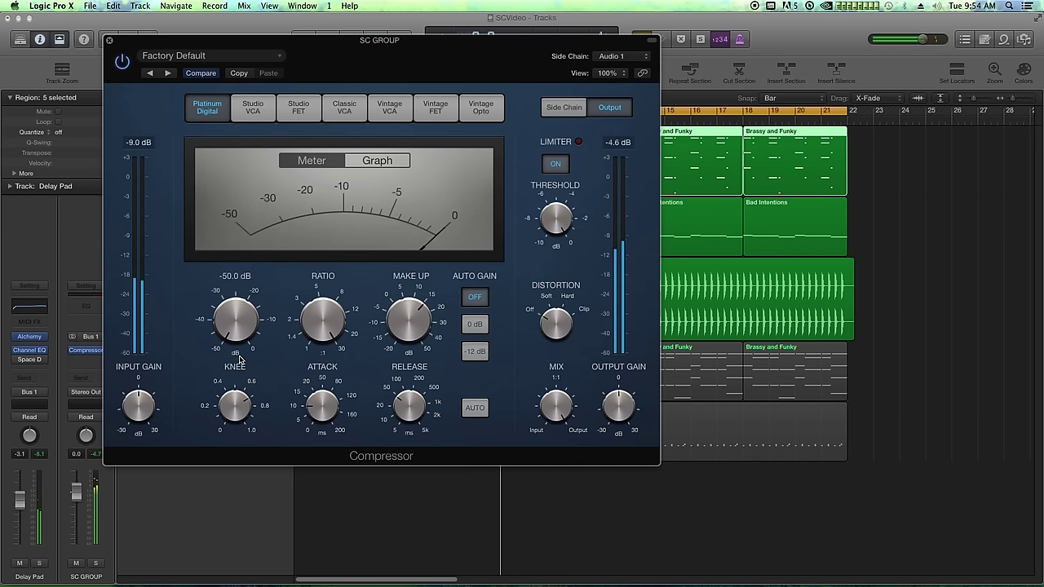
{"action": "left_click_drag", "start_coordinate": [342, 42], "coordinate": [357, 96]}
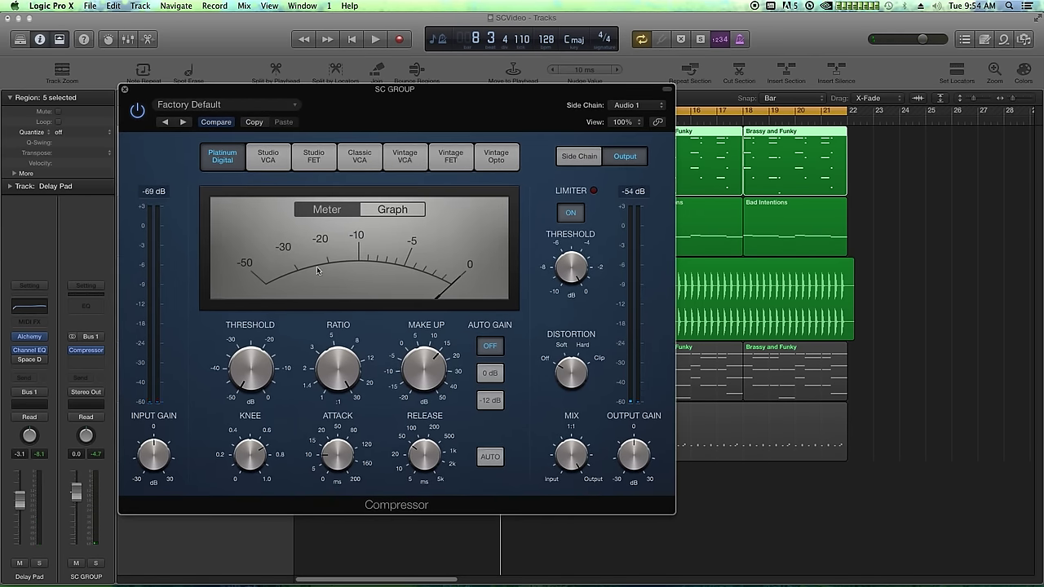
Step: Set compressor attack to 1.5 ms, ratio to 15:1, threshold to -40 dB, and start playback
{"action": "mouse_move", "coordinate": [341, 468]}
{"action": "mouse_move", "coordinate": [426, 443]}
{"action": "left_click_drag", "start_coordinate": [335, 467], "coordinate": [332, 488]}
{"action": "mouse_move", "coordinate": [246, 373]}
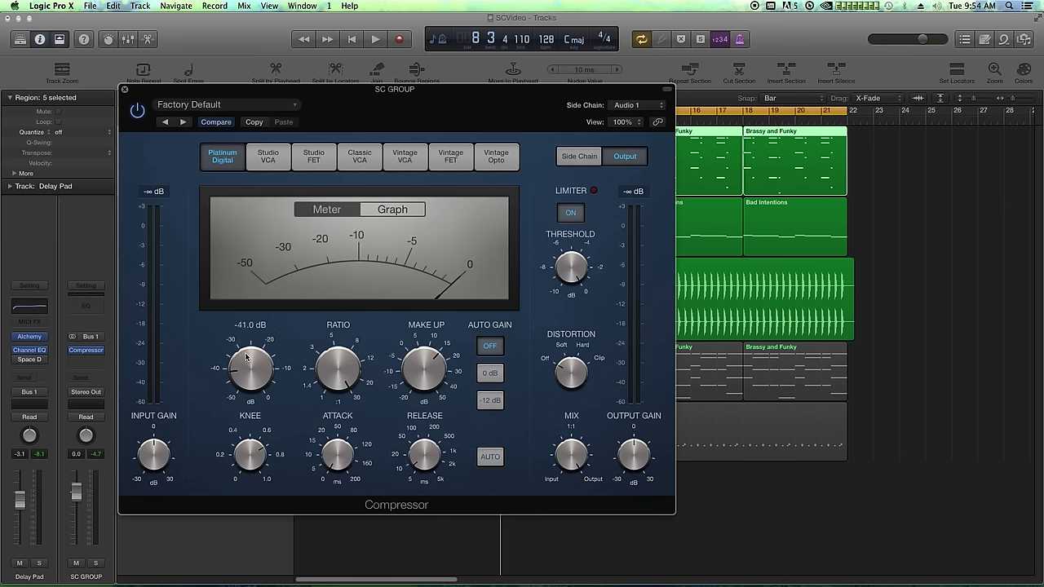
{"action": "left_click_drag", "start_coordinate": [330, 381], "coordinate": [350, 408]}
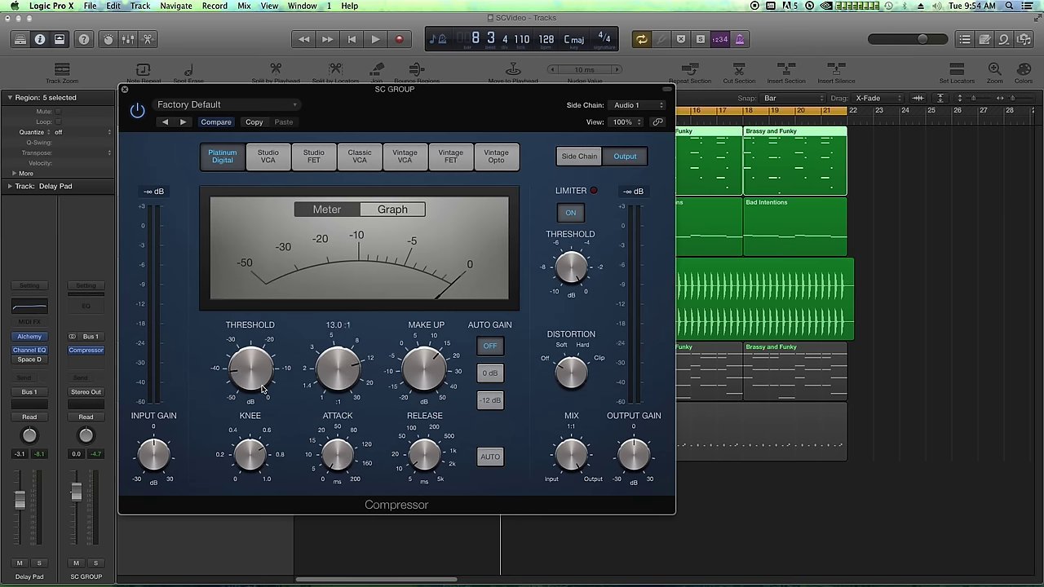
{"action": "left_click_drag", "start_coordinate": [262, 390], "coordinate": [260, 385]}
{"action": "mouse_move", "coordinate": [350, 478]}
{"action": "key", "text": "space"}
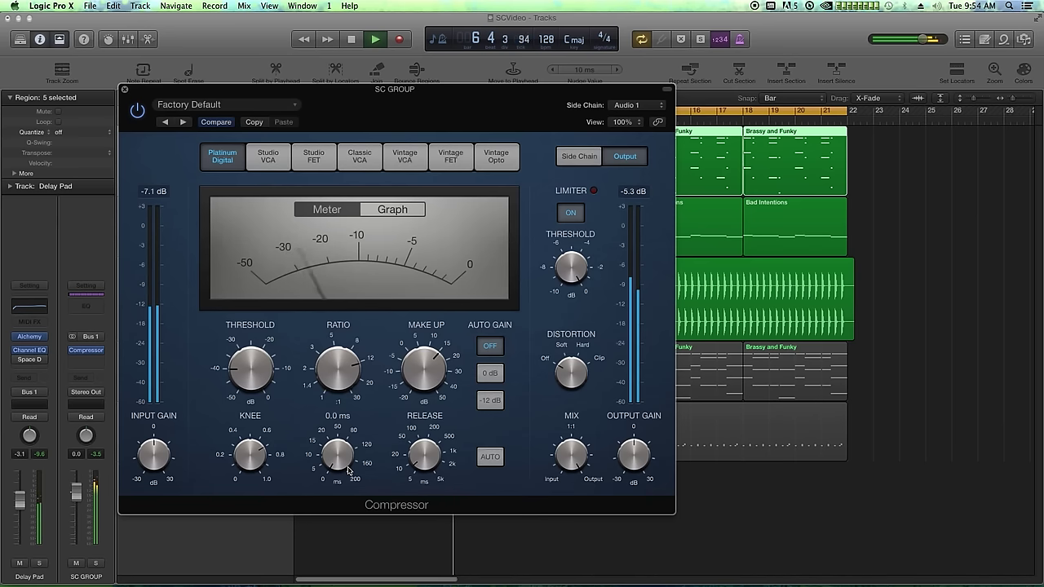
Step: Set attack 16.5 ms, release 8 ms, make-up gain 13 dB, threshold -42.5 dB, then stop
{"action": "left_click_drag", "start_coordinate": [350, 471], "coordinate": [337, 472]}
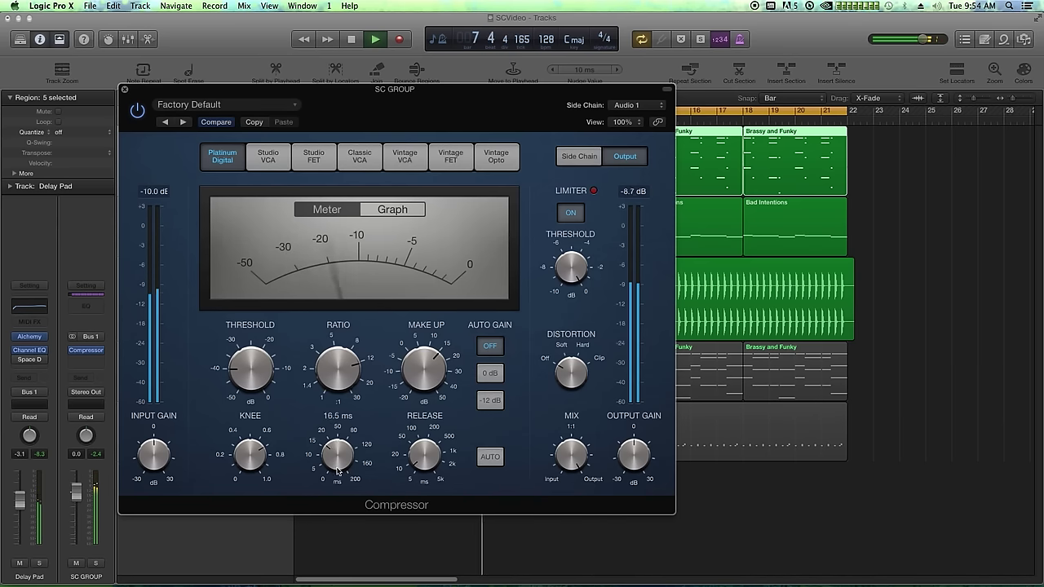
{"action": "mouse_move", "coordinate": [425, 450]}
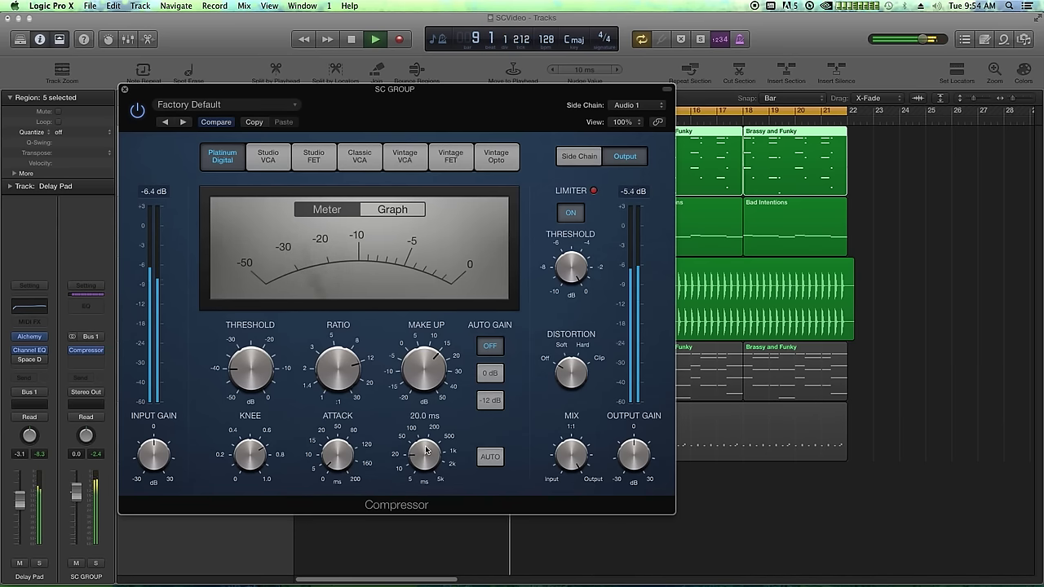
{"action": "left_click_drag", "start_coordinate": [425, 450], "coordinate": [430, 466]}
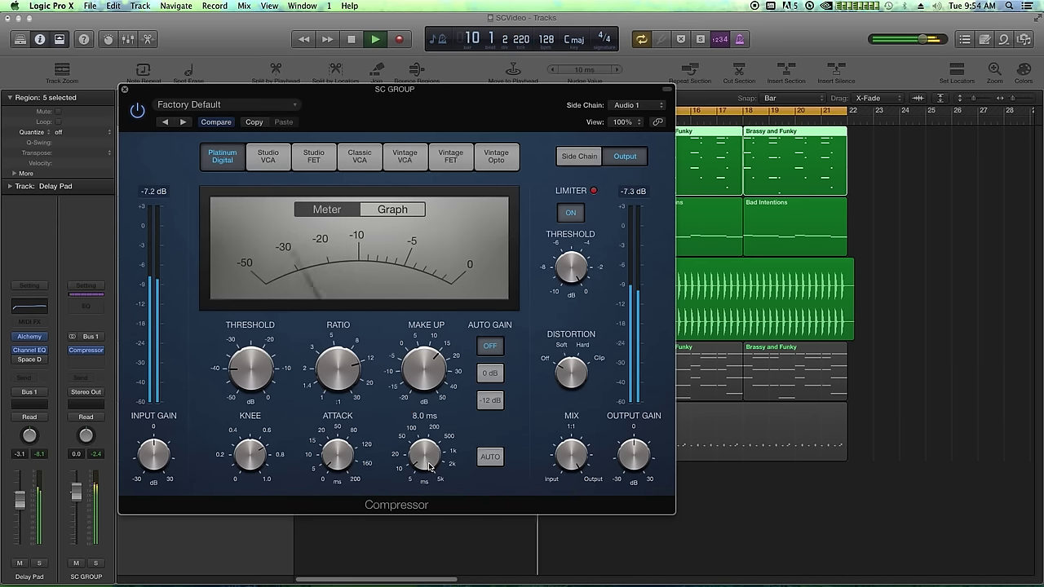
{"action": "mouse_move", "coordinate": [434, 367]}
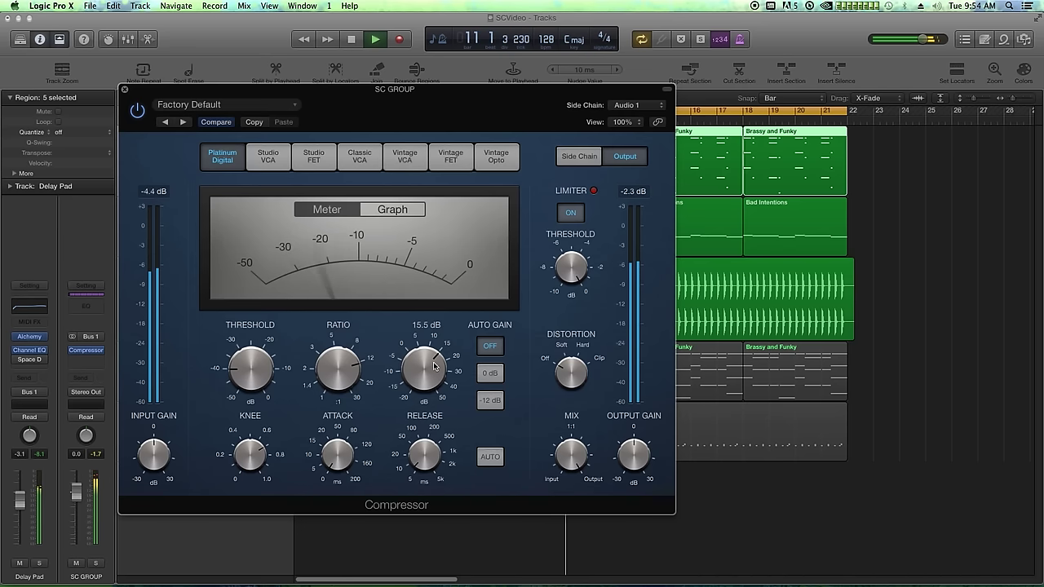
{"action": "left_click_drag", "start_coordinate": [434, 367], "coordinate": [434, 362]}
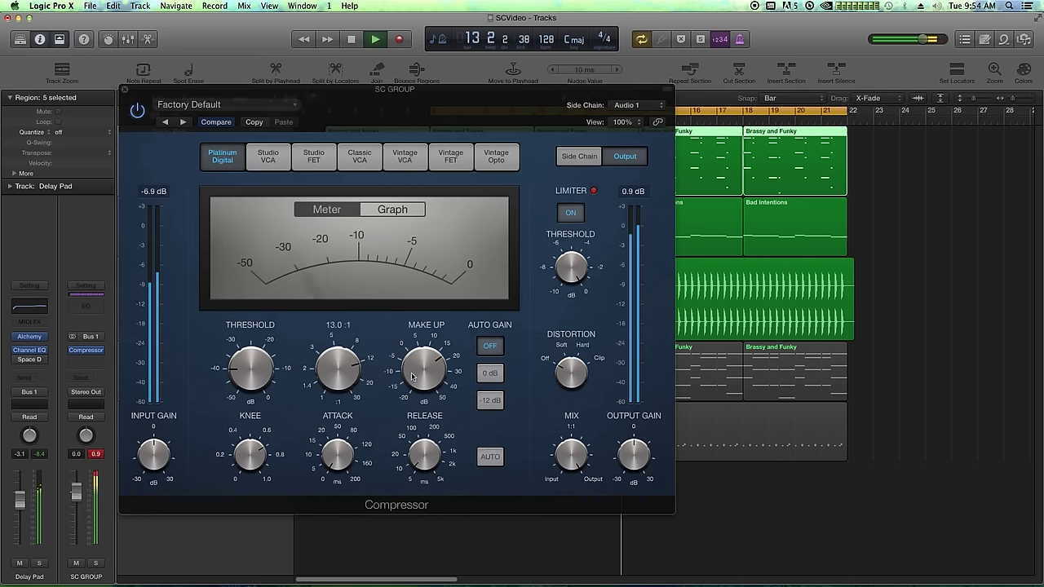
{"action": "left_click_drag", "start_coordinate": [418, 373], "coordinate": [414, 392]}
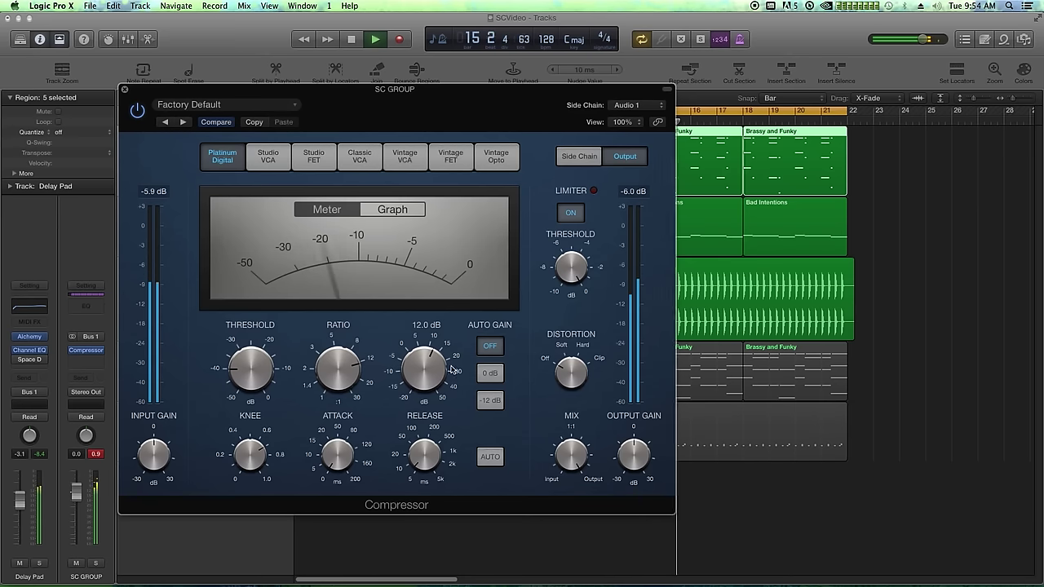
{"action": "left_click_drag", "start_coordinate": [441, 369], "coordinate": [437, 362]}
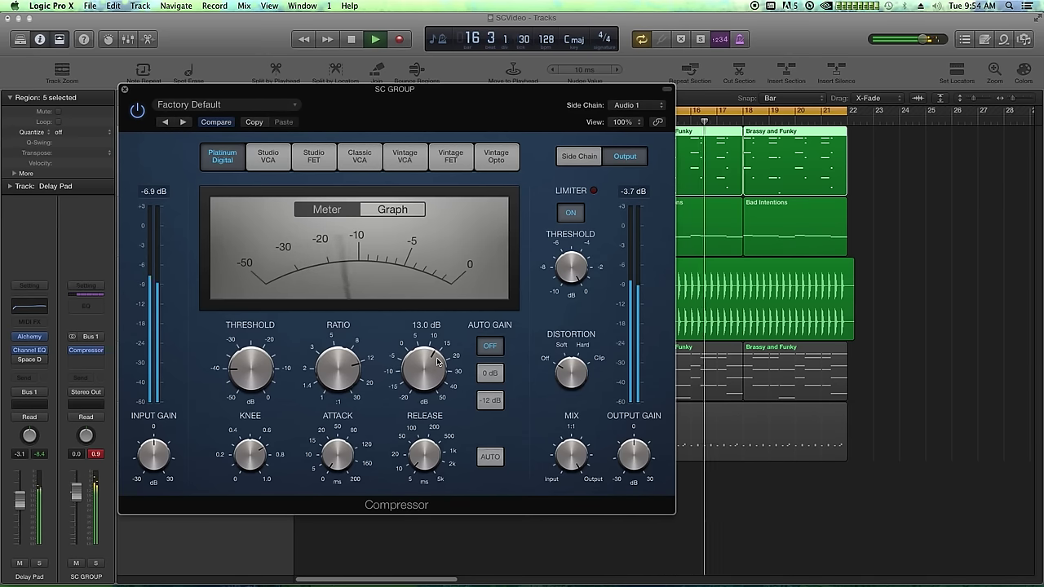
{"action": "left_click_drag", "start_coordinate": [228, 361], "coordinate": [251, 385]}
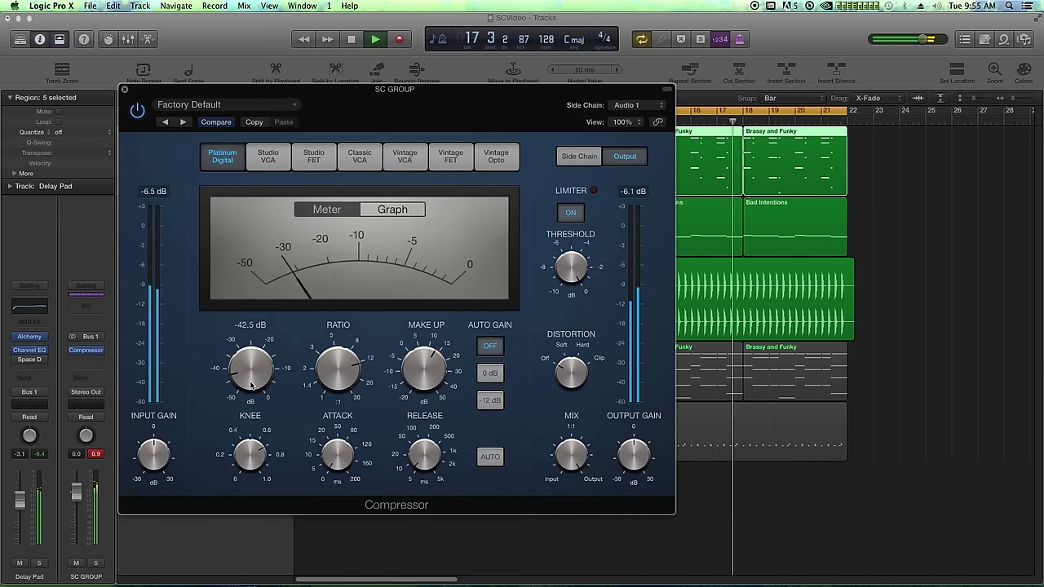
{"action": "key", "text": "space"}
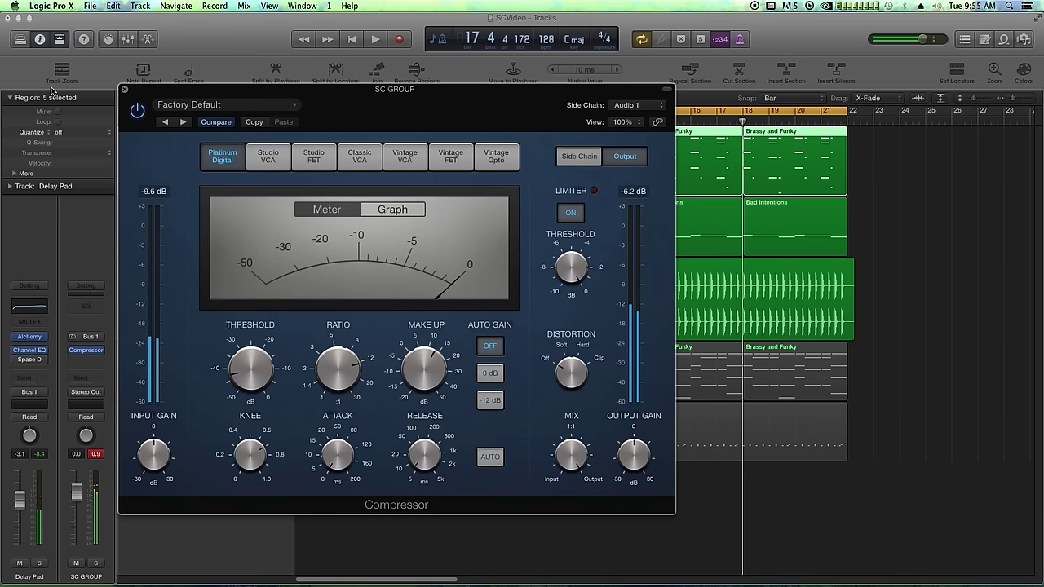
Step: Close the compressor, mute the SC KICK track, and play from the cycle start
{"action": "left_click", "coordinate": [125, 90]}
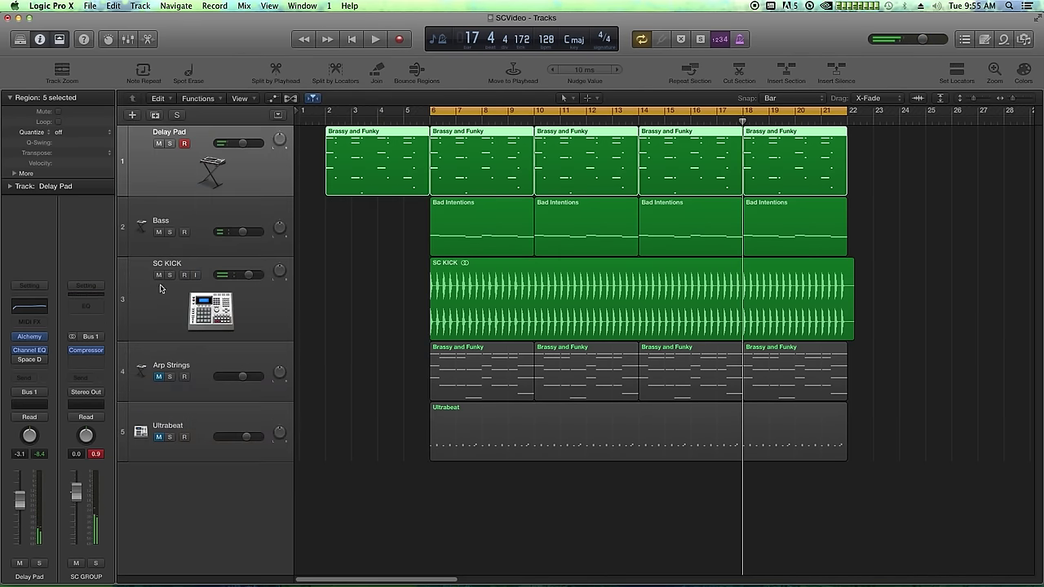
{"action": "left_click_drag", "start_coordinate": [384, 277], "coordinate": [416, 299]}
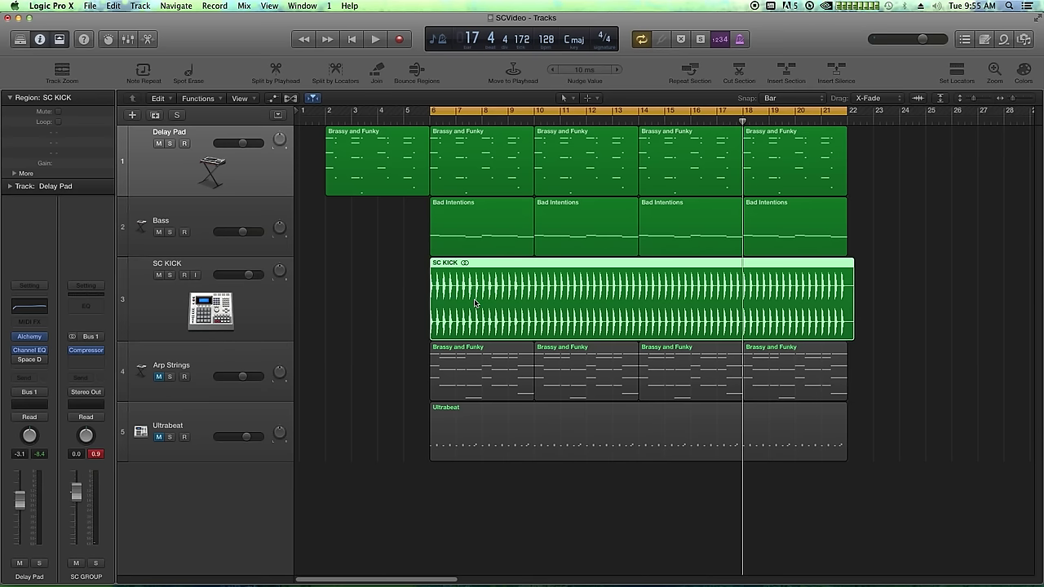
{"action": "left_click", "coordinate": [393, 297]}
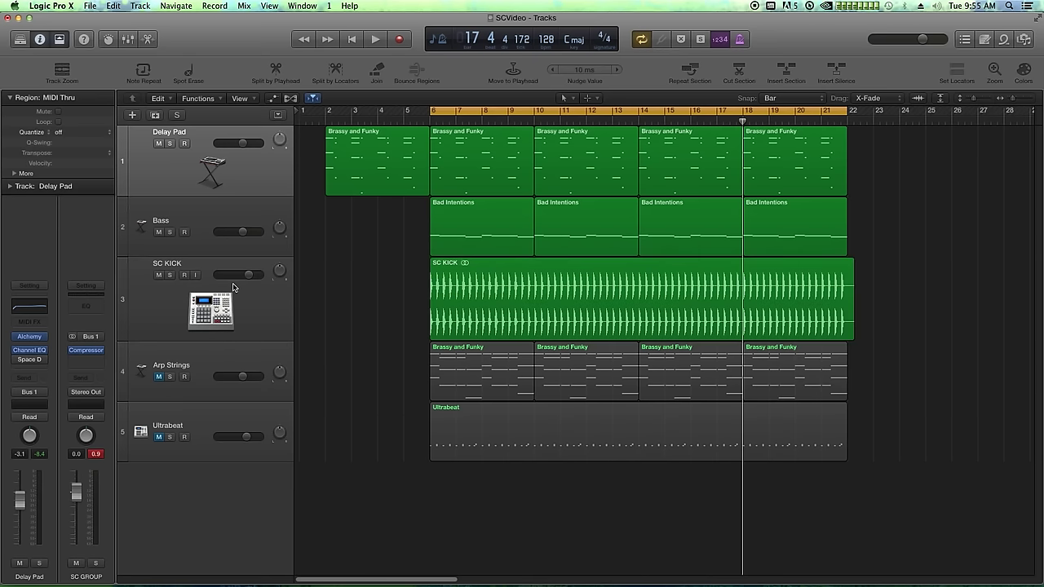
{"action": "left_click", "coordinate": [159, 276]}
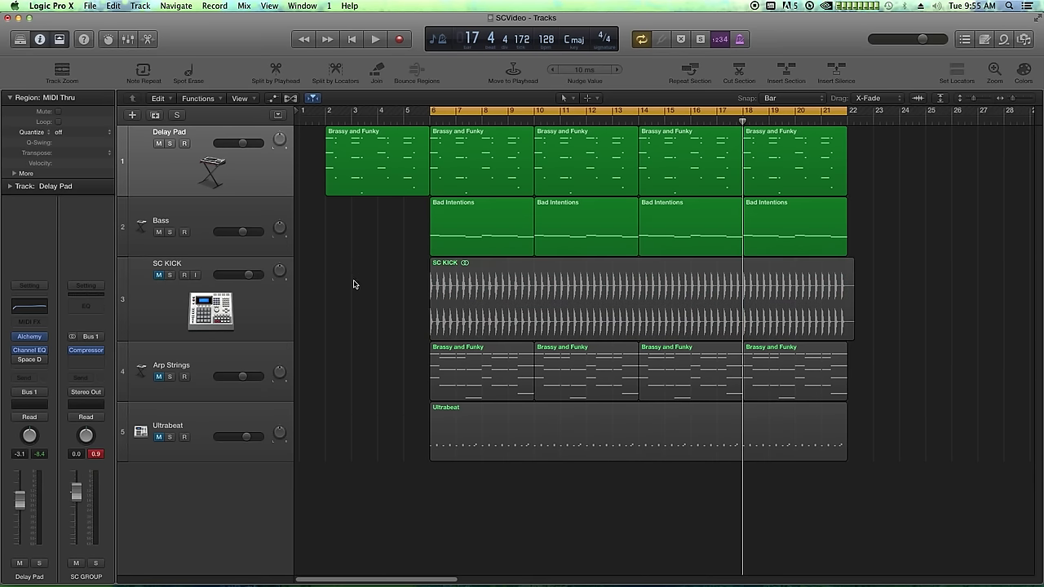
{"action": "key", "text": "space"}
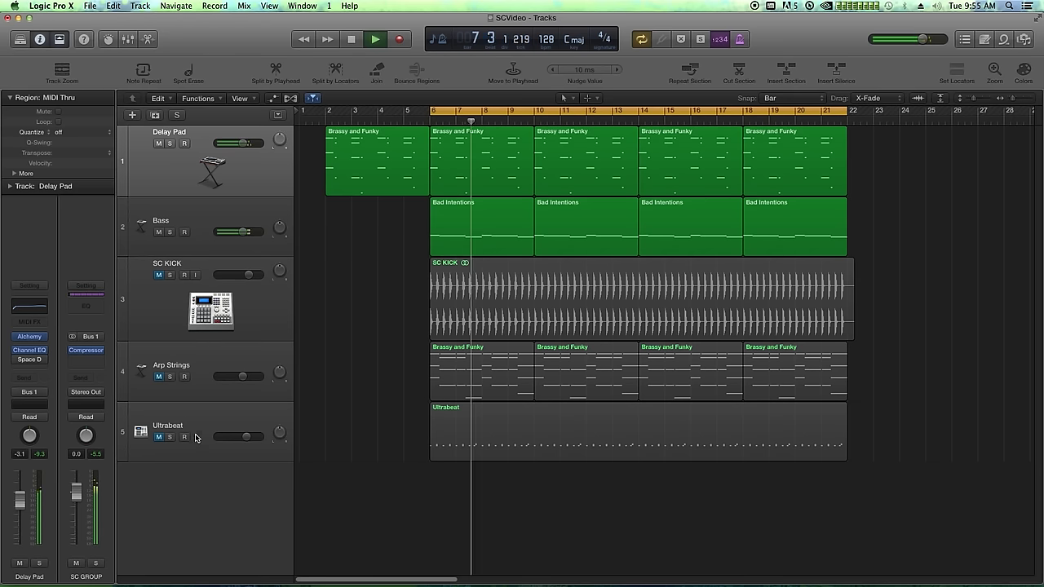
Step: Lower the SC GROUP compressor's output gain to -1.0 dB, then -2.5 dB
{"action": "left_click", "coordinate": [85, 351]}
{"action": "mouse_move", "coordinate": [258, 346]}
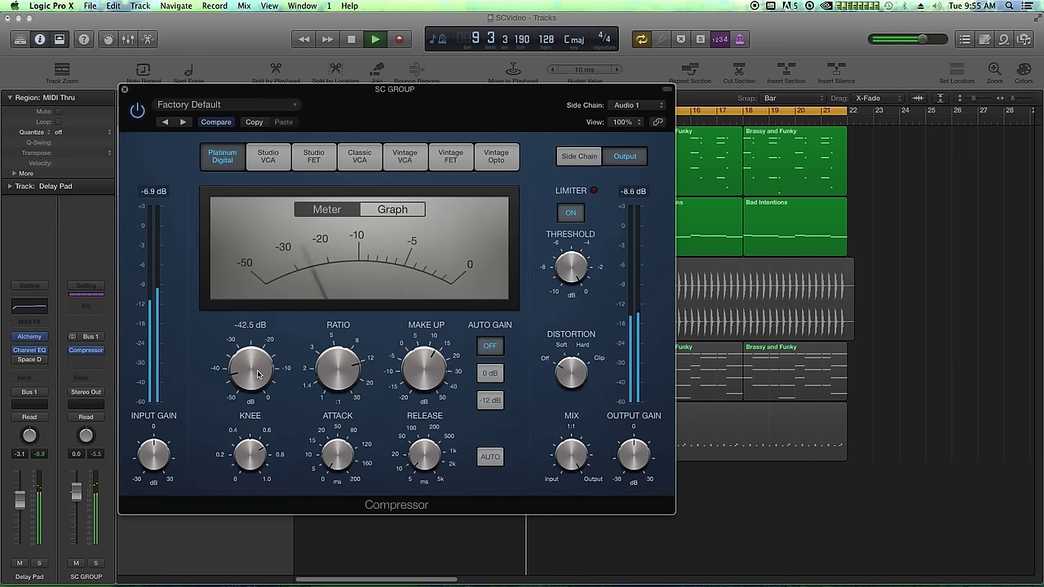
{"action": "left_click", "coordinate": [94, 456]}
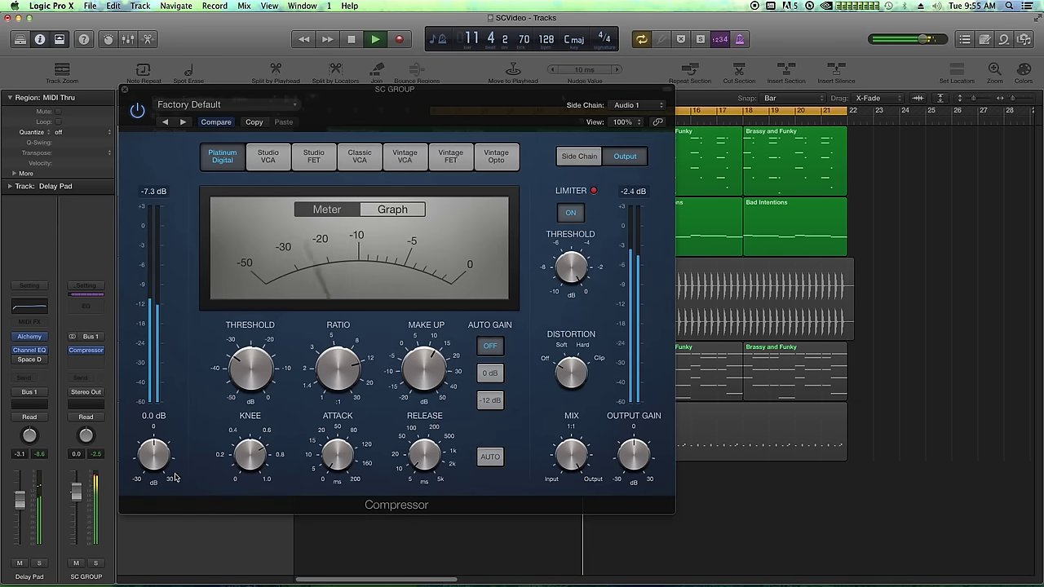
{"action": "left_click", "coordinate": [650, 460]}
{"action": "left_click_drag", "start_coordinate": [649, 459], "coordinate": [639, 461]}
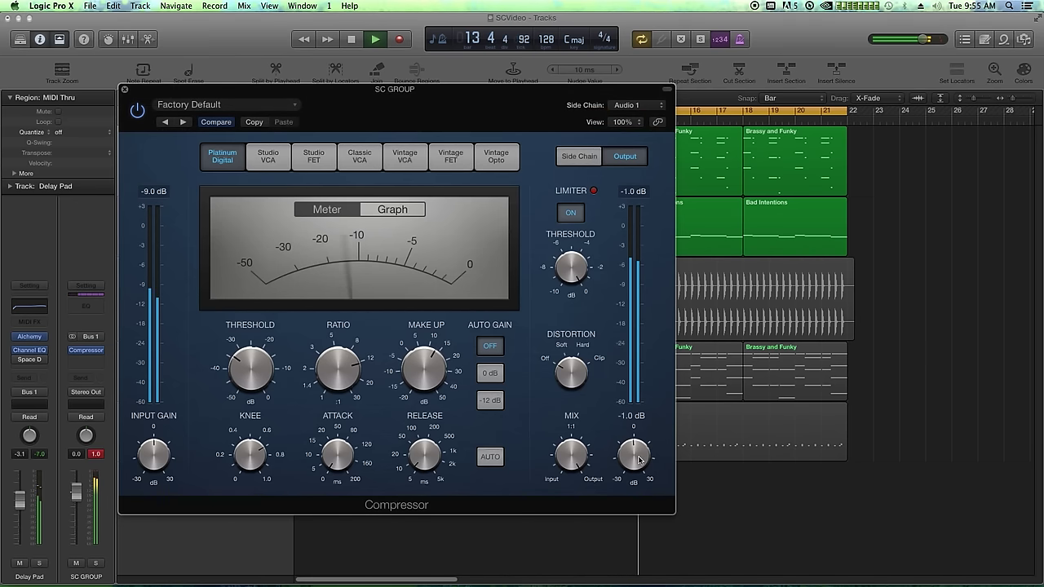
{"action": "left_click", "coordinate": [98, 459]}
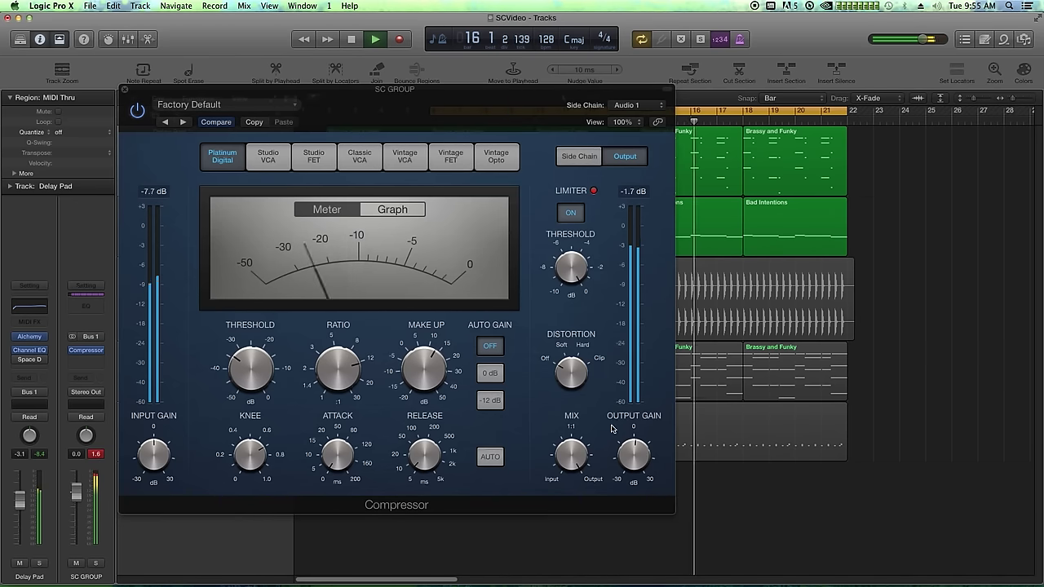
{"action": "left_click_drag", "start_coordinate": [635, 457], "coordinate": [635, 473]}
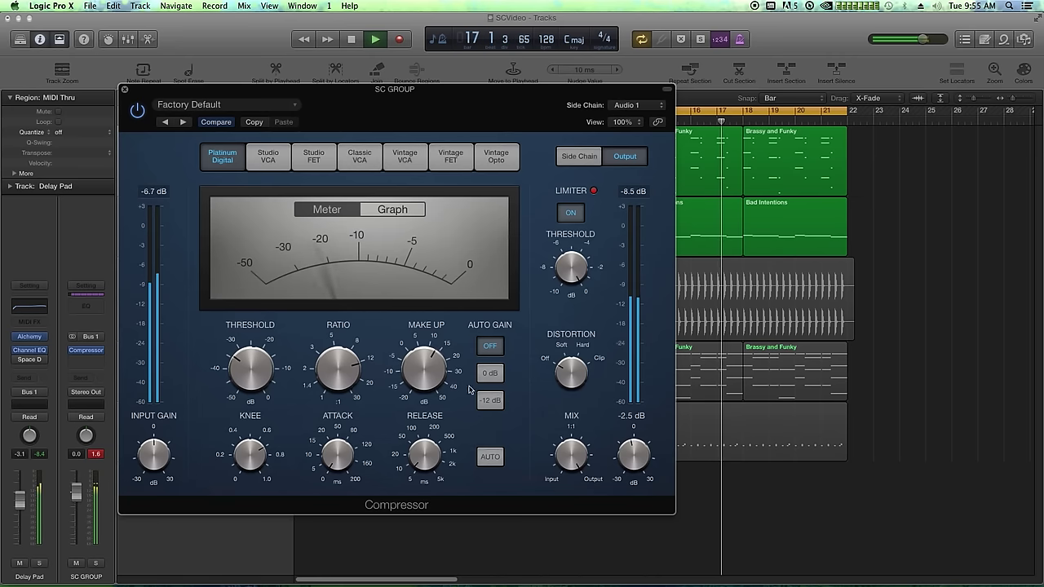
Step: Reduce the compression ratio to 11:1 and shorten the release to 20 ms
{"action": "mouse_move", "coordinate": [351, 382]}
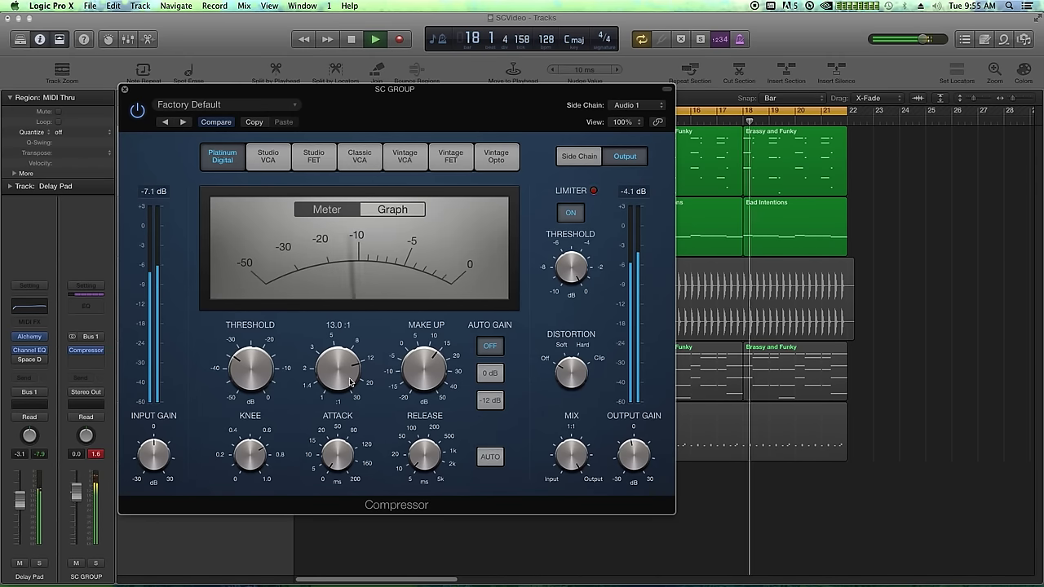
{"action": "left_click_drag", "start_coordinate": [351, 382], "coordinate": [344, 385]}
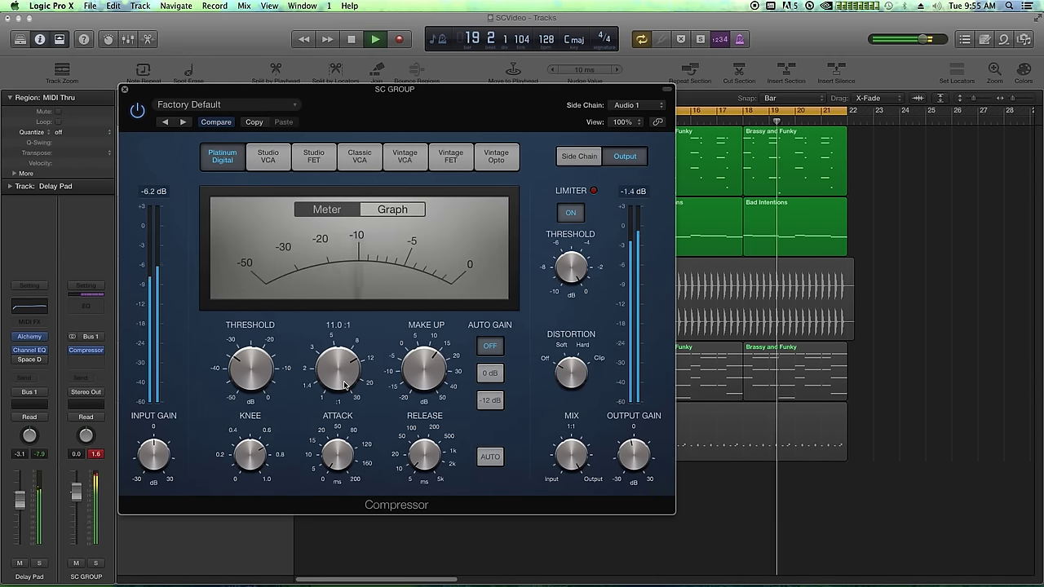
{"action": "mouse_move", "coordinate": [334, 456]}
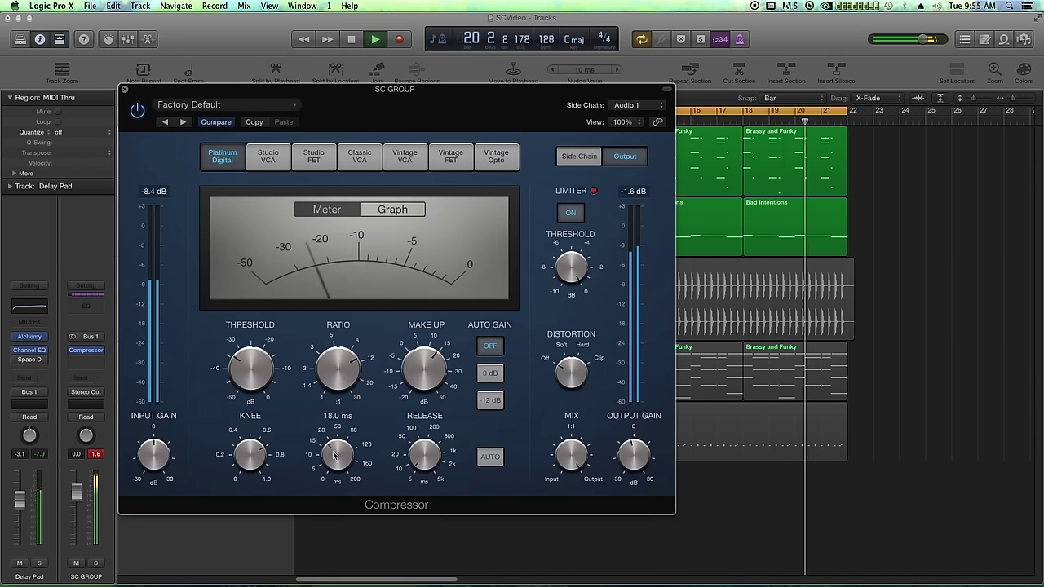
{"action": "mouse_move", "coordinate": [421, 429]}
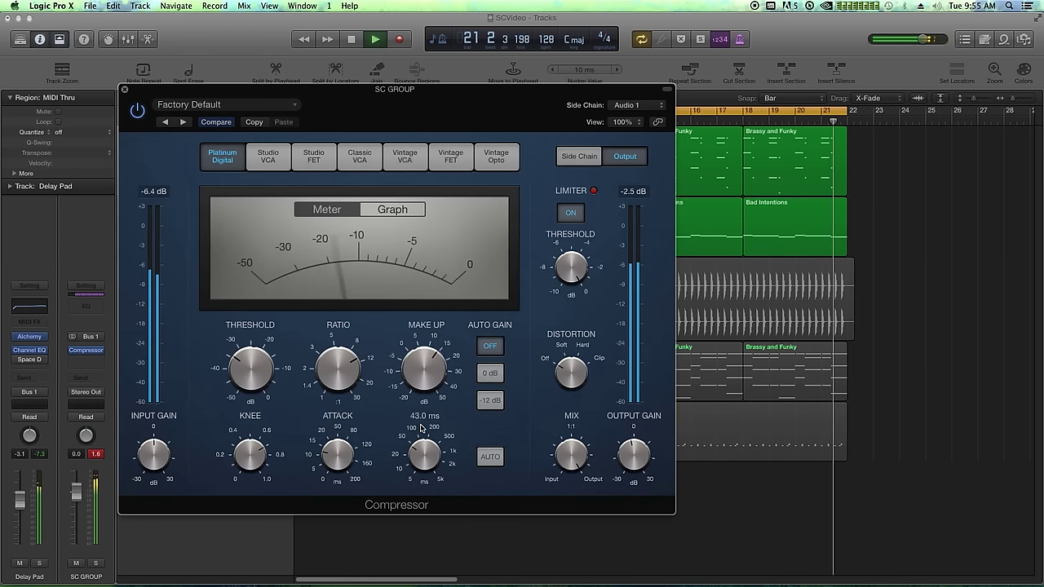
{"action": "left_click_drag", "start_coordinate": [421, 430], "coordinate": [407, 477]}
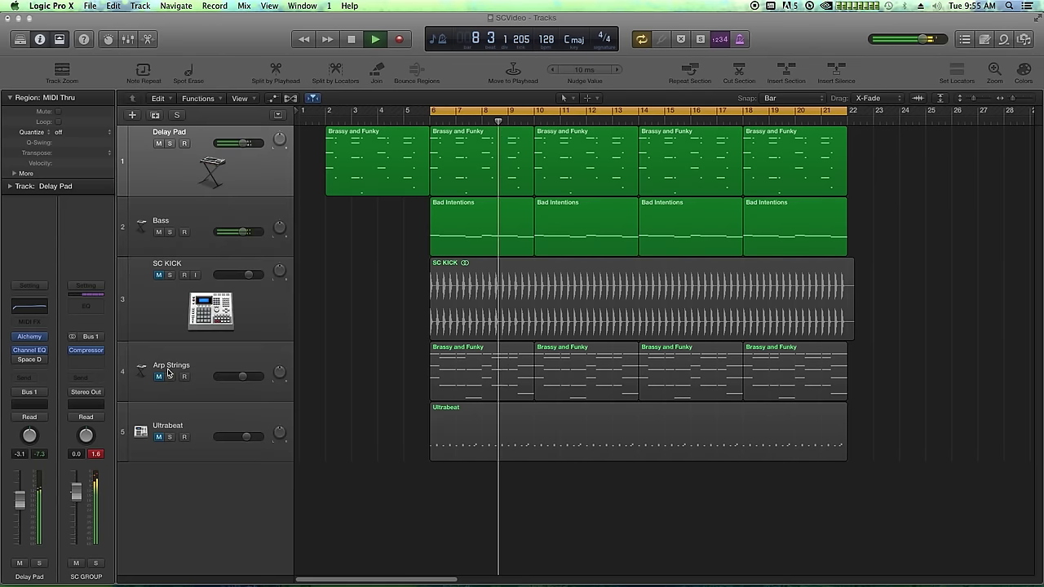
Step: Close the compressor, then shrink SC KICK and move it below Ultrabeat
{"action": "left_click", "coordinate": [124, 89]}
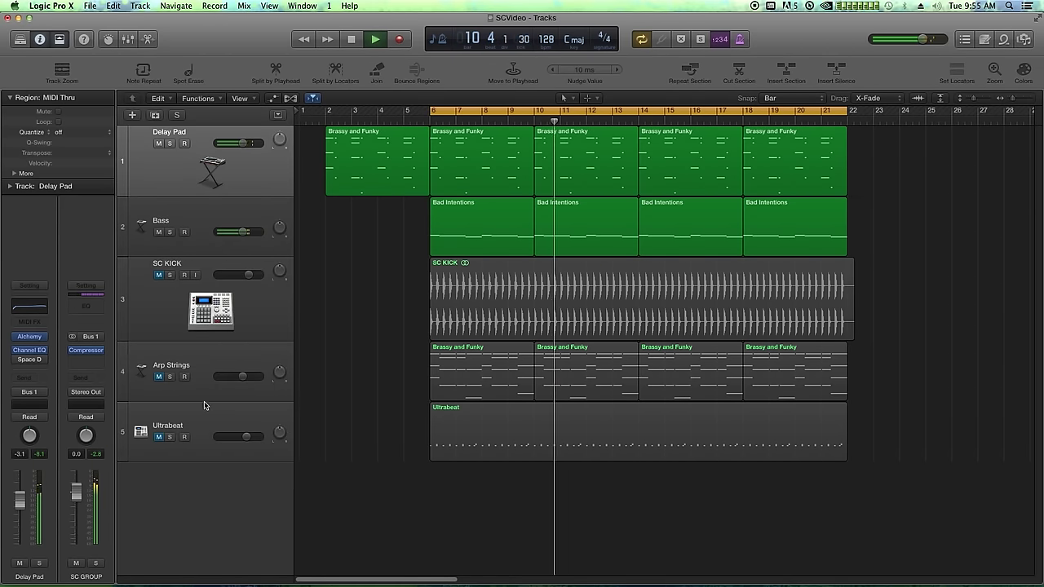
{"action": "left_click", "coordinate": [214, 289]}
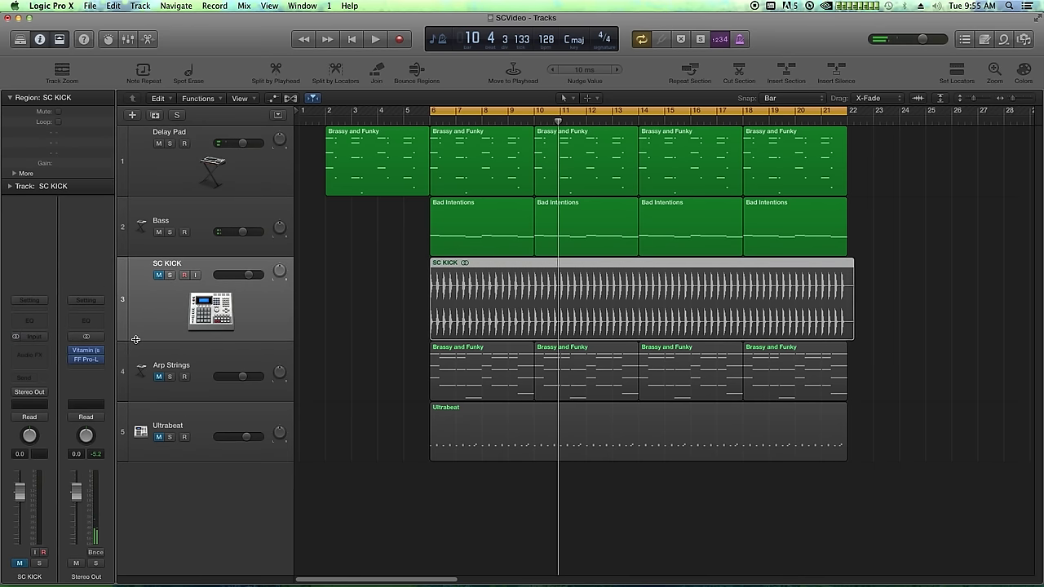
{"action": "left_click_drag", "start_coordinate": [135, 339], "coordinate": [153, 459]}
Step: Unmute Arp Strings and Ultrabeat, start playback, and show the Mixer below the tracks
{"action": "left_click", "coordinate": [159, 292]}
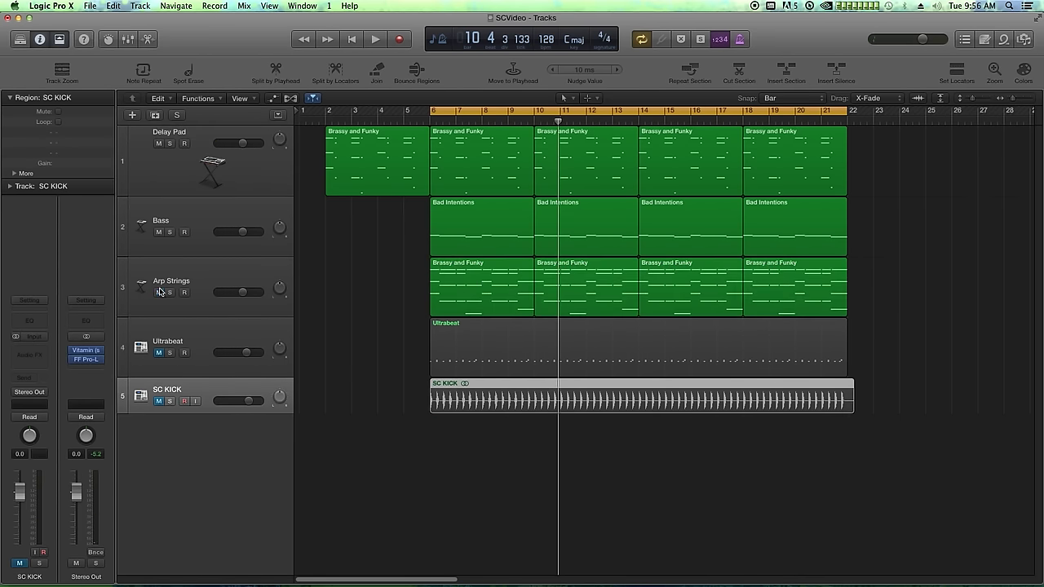
{"action": "left_click", "coordinate": [159, 353]}
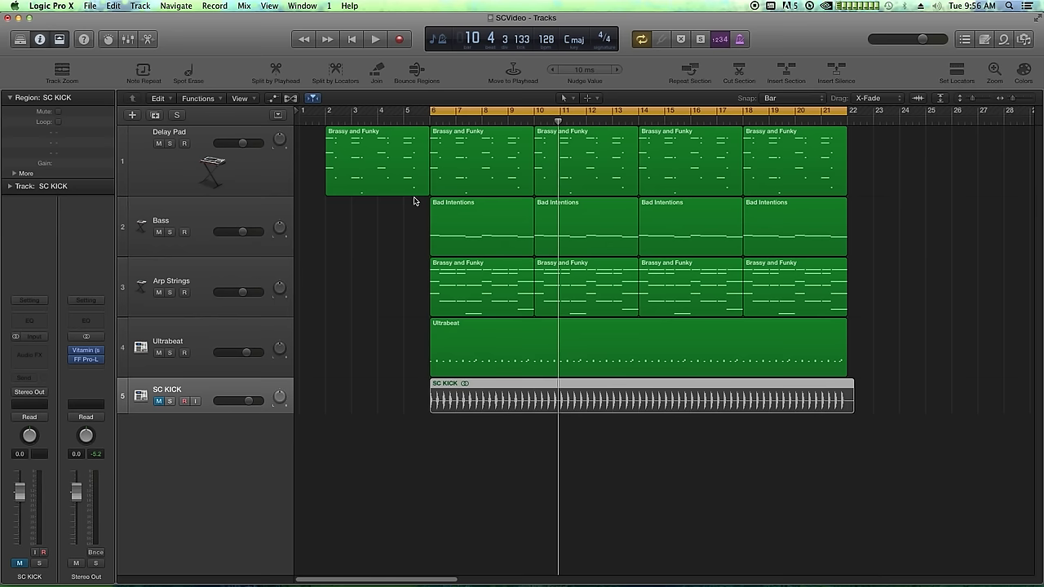
{"action": "key", "text": "space"}
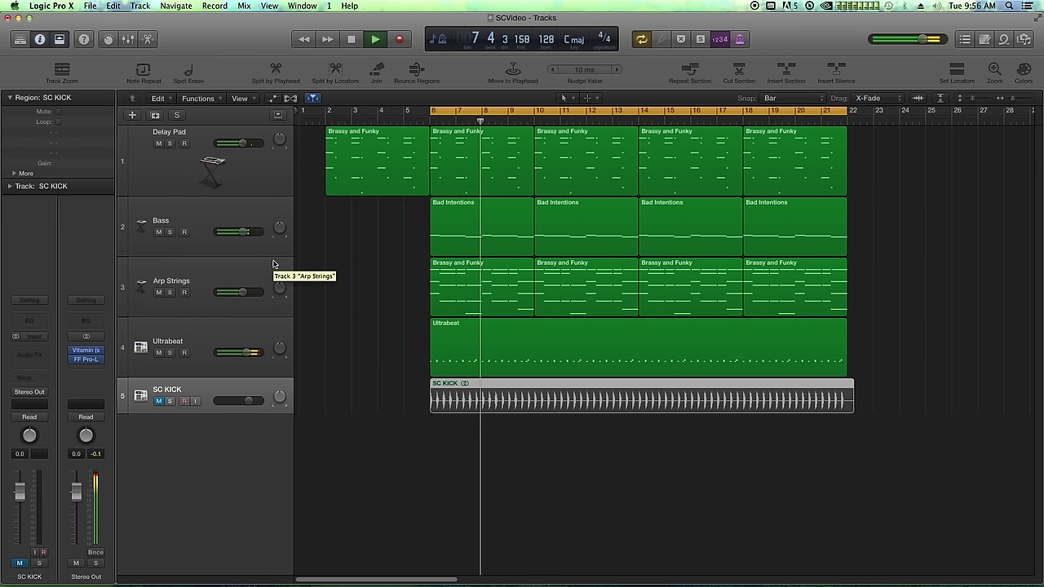
{"action": "left_click", "coordinate": [229, 167]}
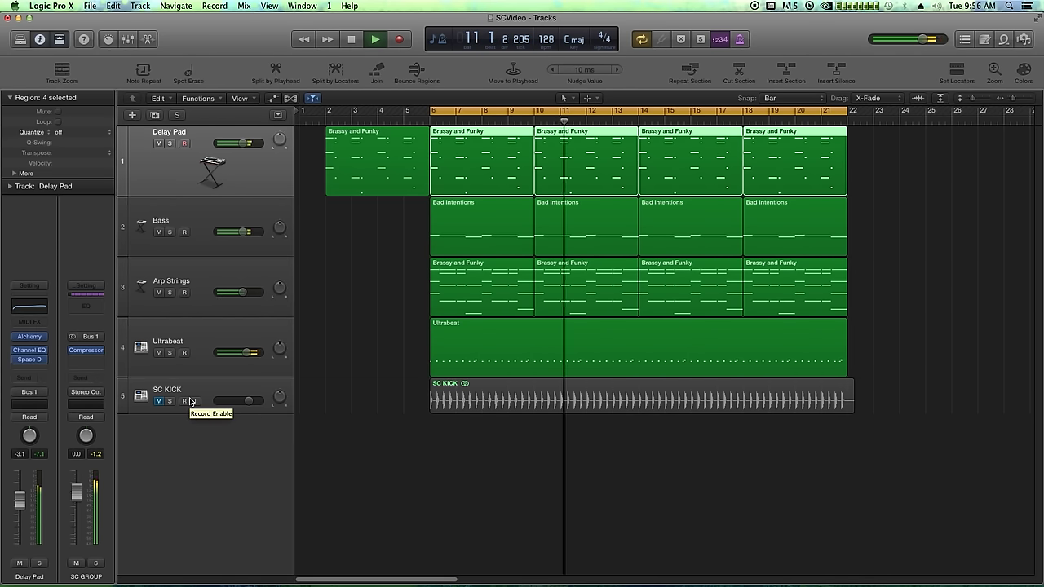
{"action": "left_click", "coordinate": [203, 298]}
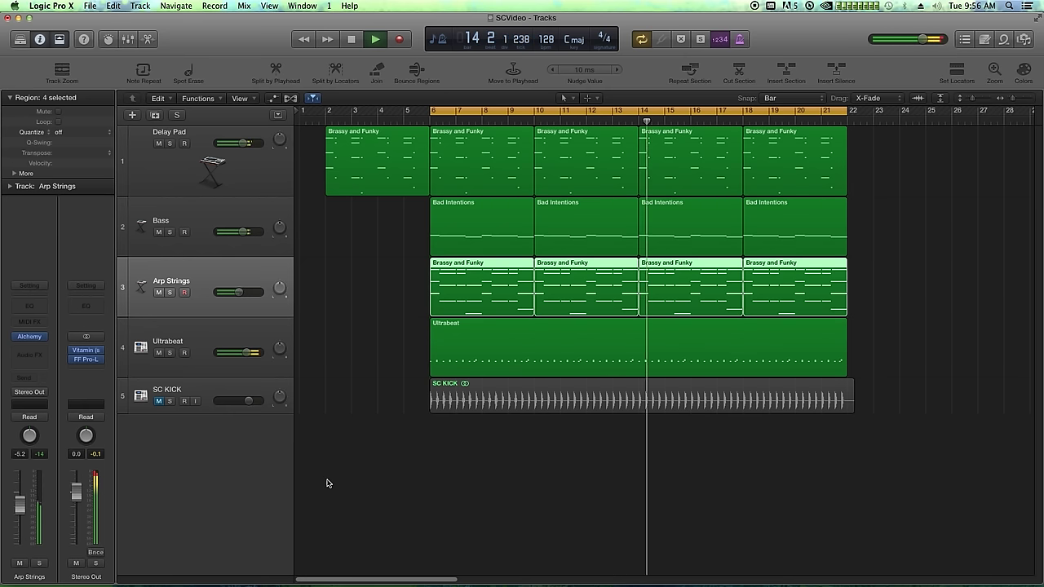
{"action": "key", "text": "x"}
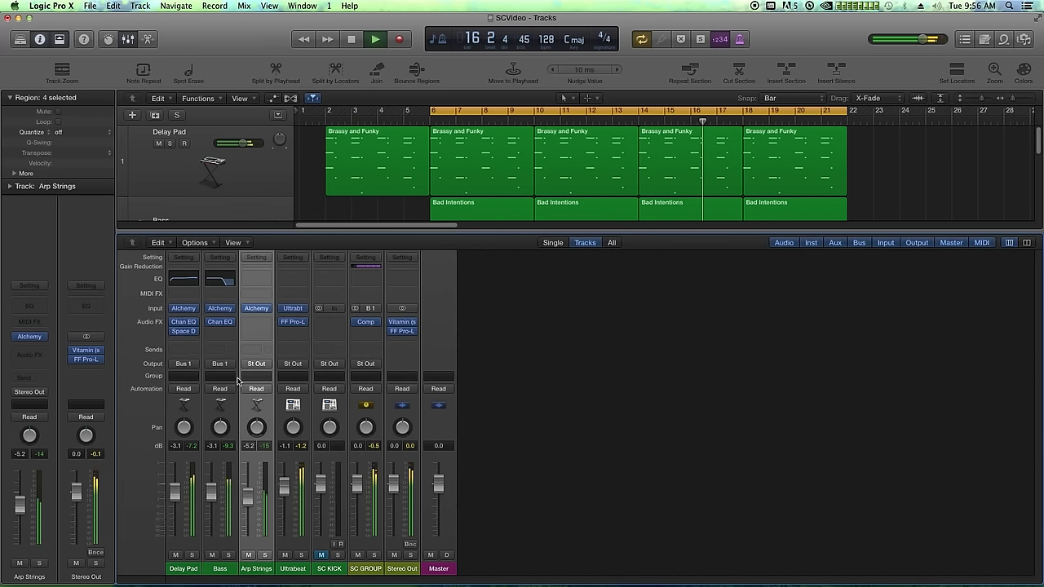
Step: Boost the Bass Channel EQ by about +5 dB at roughly 78 Hz and close it
{"action": "left_click", "coordinate": [218, 322]}
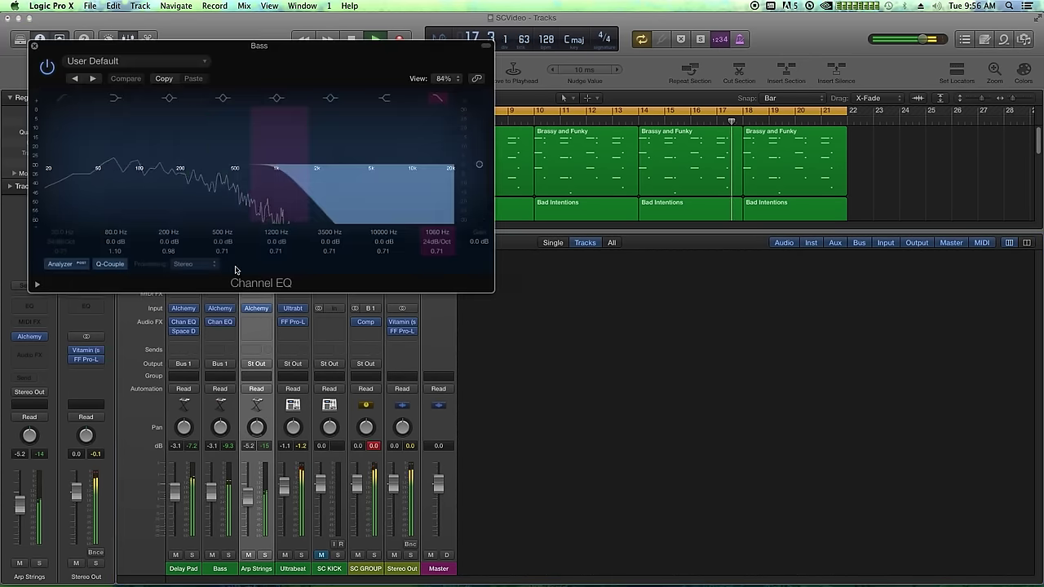
{"action": "left_click_drag", "start_coordinate": [165, 237], "coordinate": [165, 208]}
{"action": "left_click_drag", "start_coordinate": [181, 152], "coordinate": [125, 155]}
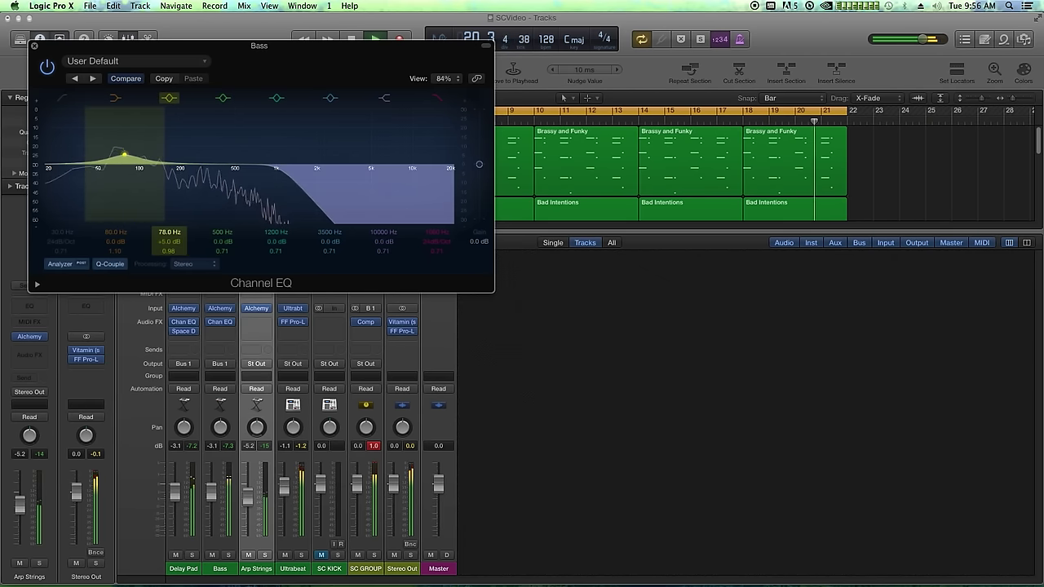
{"action": "left_click", "coordinate": [33, 46]}
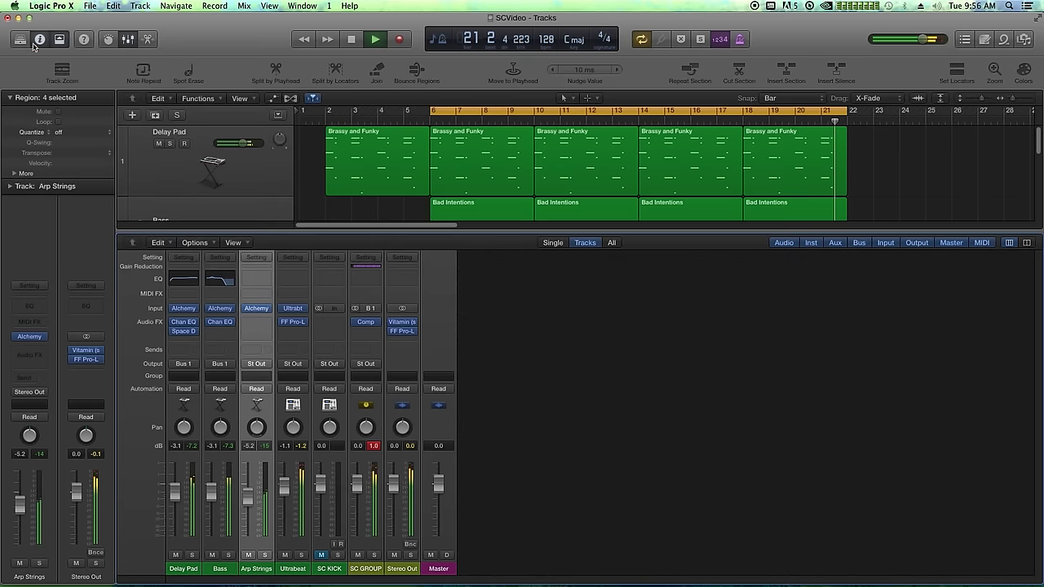
Step: Insert a stereo FabFilter Pro-L limiter on SC GROUP after the Compressor
{"action": "left_click", "coordinate": [372, 332]}
{"action": "mouse_move", "coordinate": [395, 464]}
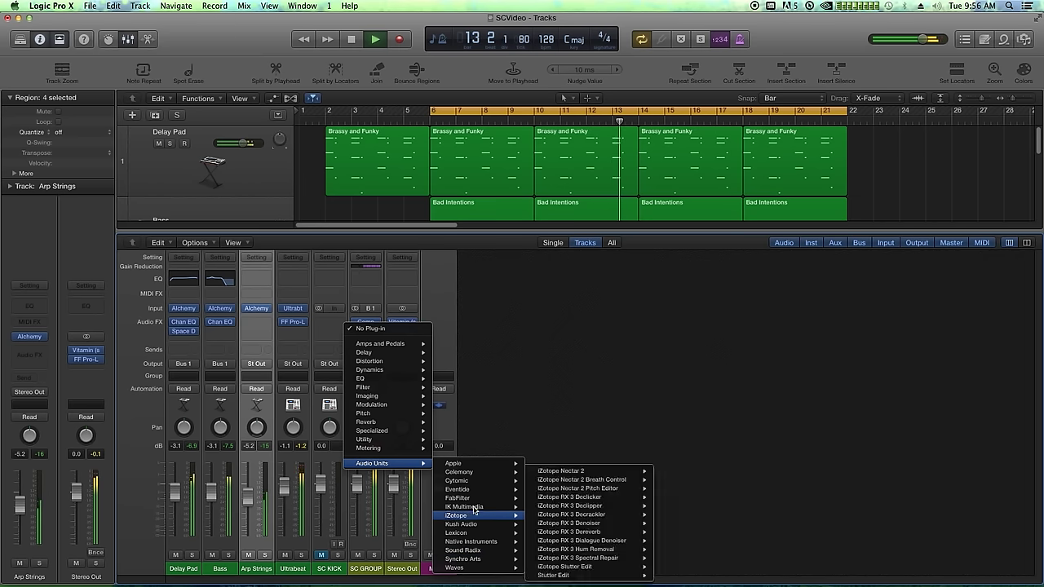
{"action": "mouse_move", "coordinate": [500, 501]}
{"action": "mouse_move", "coordinate": [563, 498]}
{"action": "left_click", "coordinate": [613, 498]}
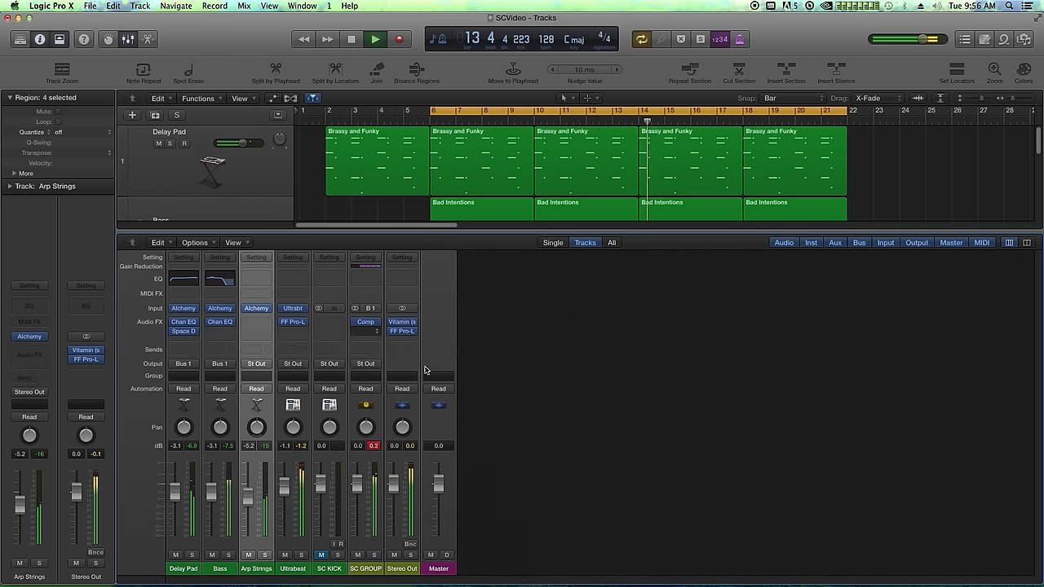
Step: Set Pro-L gain to +0.6 dB and output to about -0.2 dB, then close it
{"action": "left_click_drag", "start_coordinate": [37, 147], "coordinate": [37, 142]}
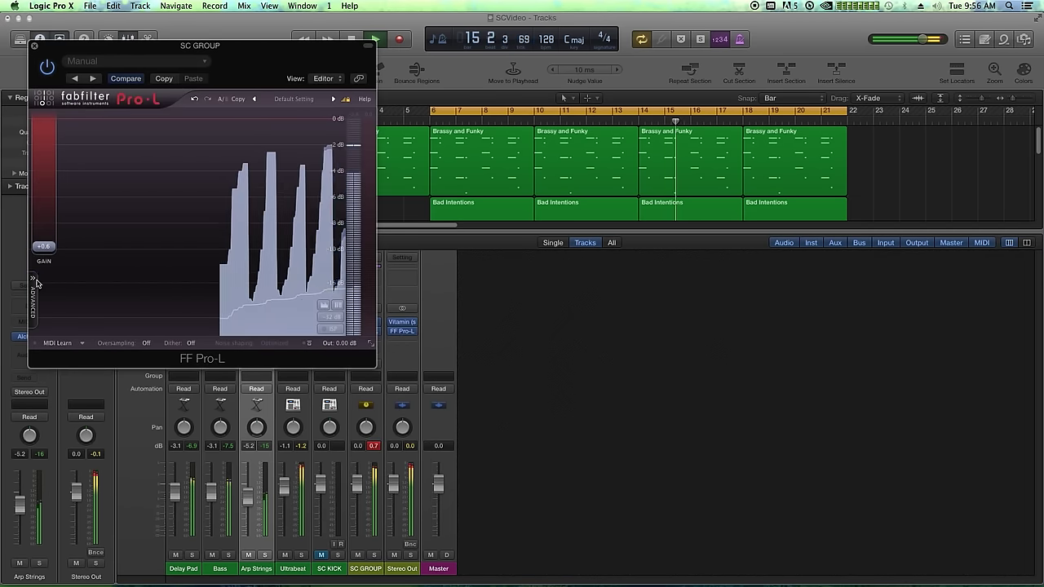
{"action": "mouse_move", "coordinate": [346, 330]}
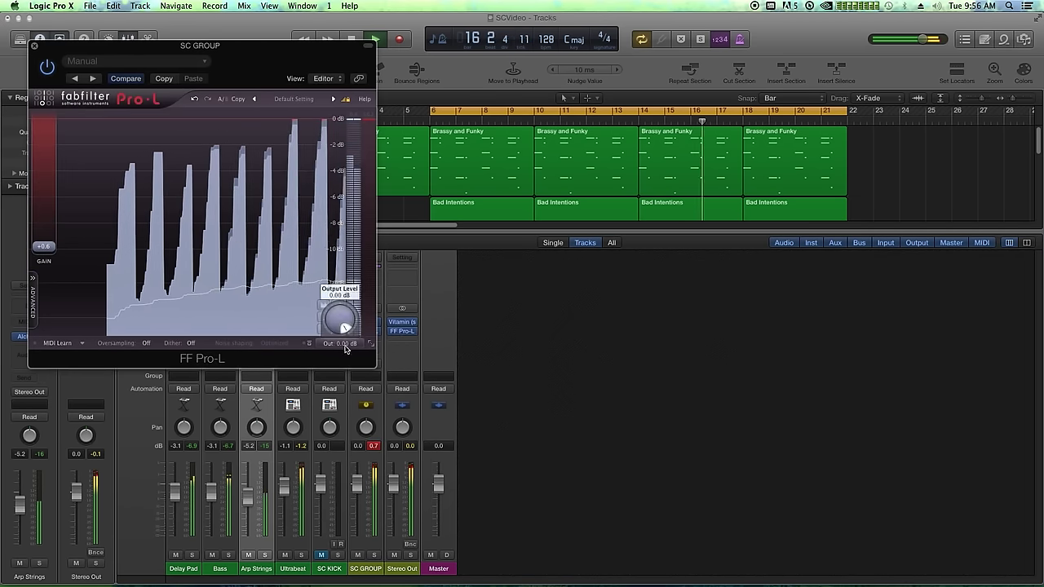
{"action": "left_click_drag", "start_coordinate": [345, 330], "coordinate": [346, 320]}
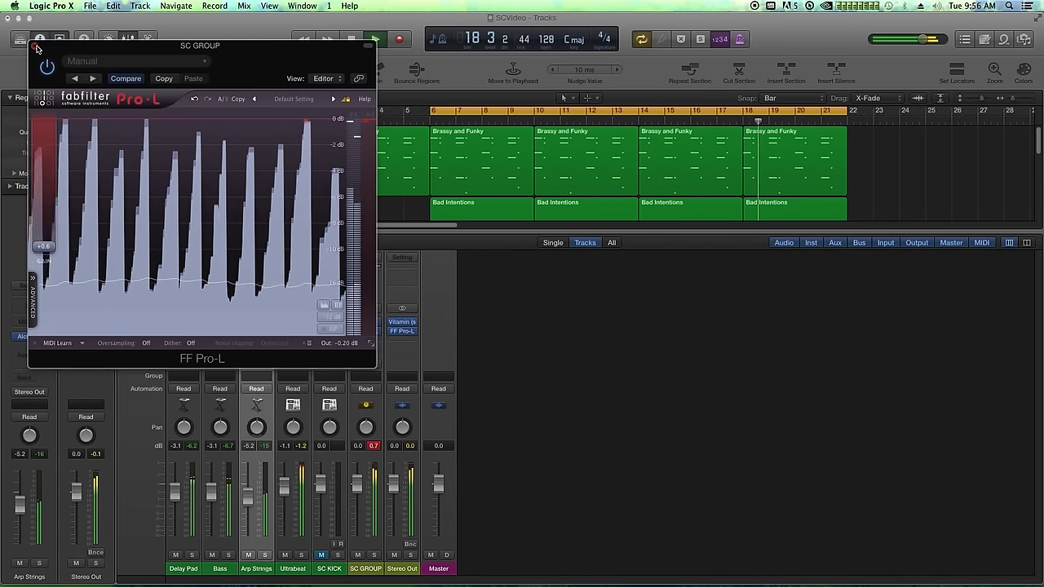
{"action": "key", "text": "super+w"}
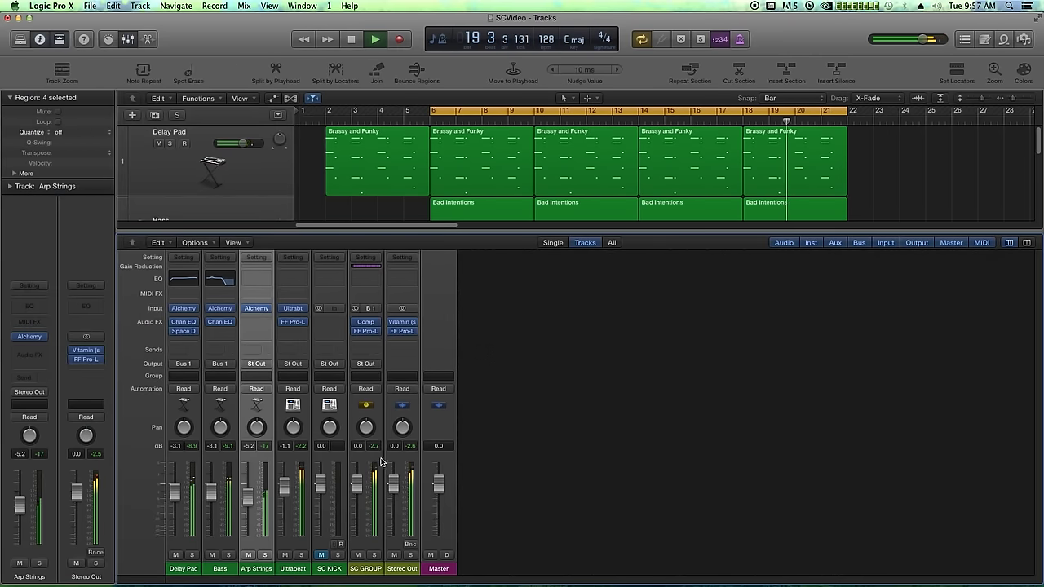
Step: Clear the Arp Strings selection, stop playback, and select the SC GROUP channel
{"action": "left_click", "coordinate": [571, 403]}
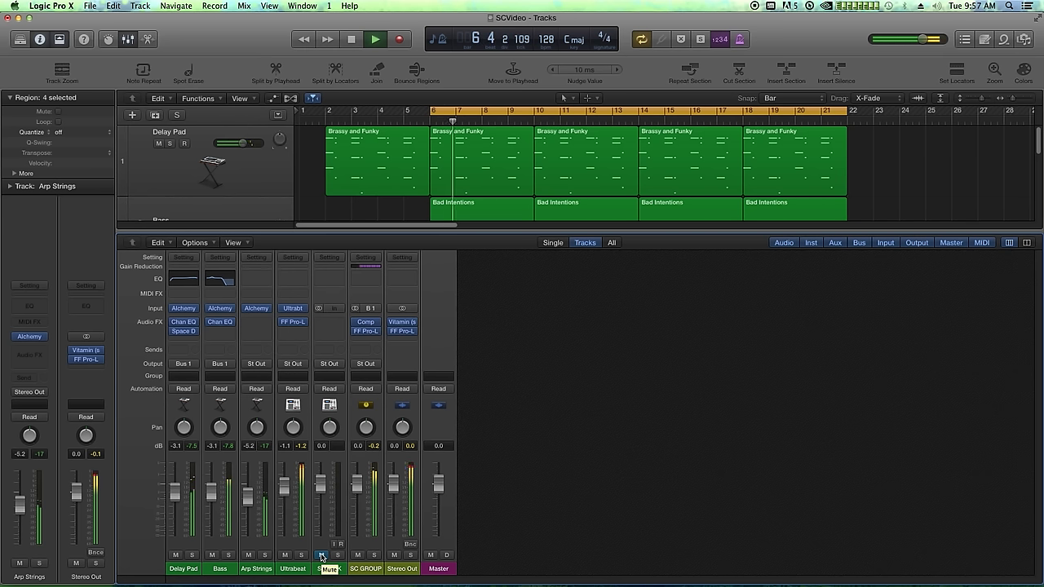
{"action": "key", "text": "space"}
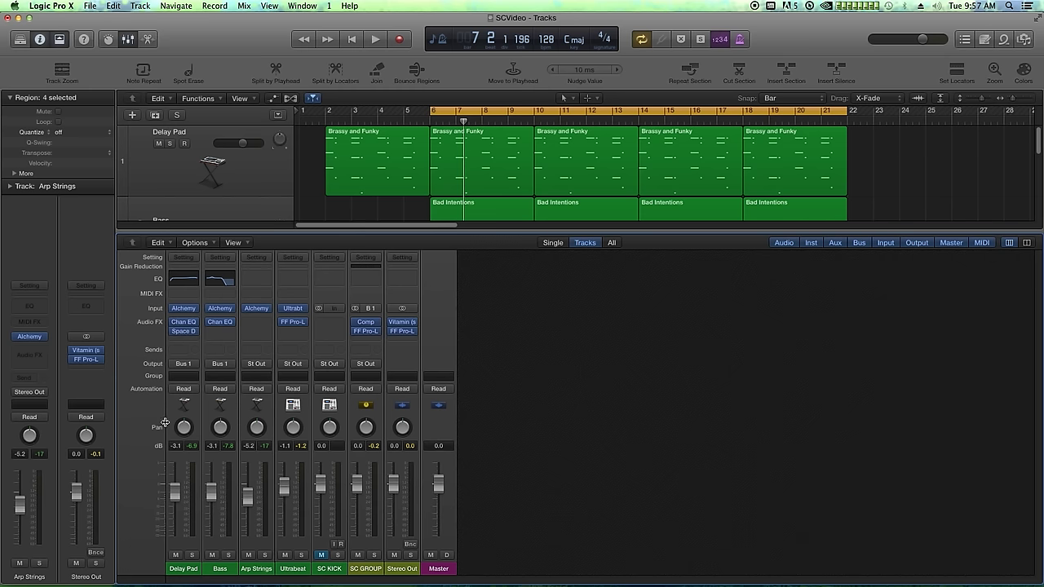
{"action": "left_click", "coordinate": [363, 569]}
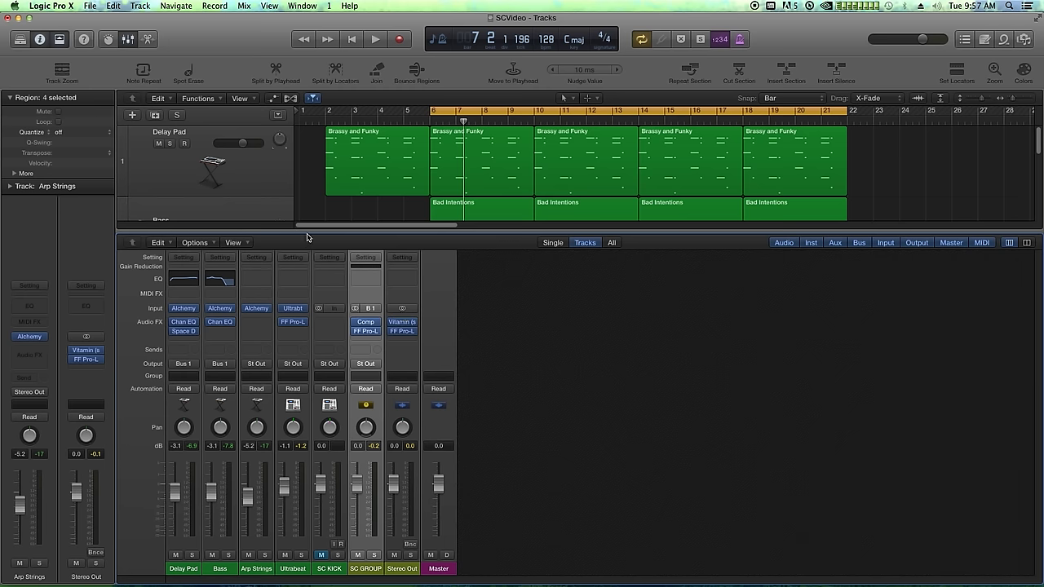
Step: Hide the mixer, turn off Cycle, and zoom in with the playhead at the song start
{"action": "key", "text": "x"}
{"action": "left_click", "coordinate": [374, 362]}
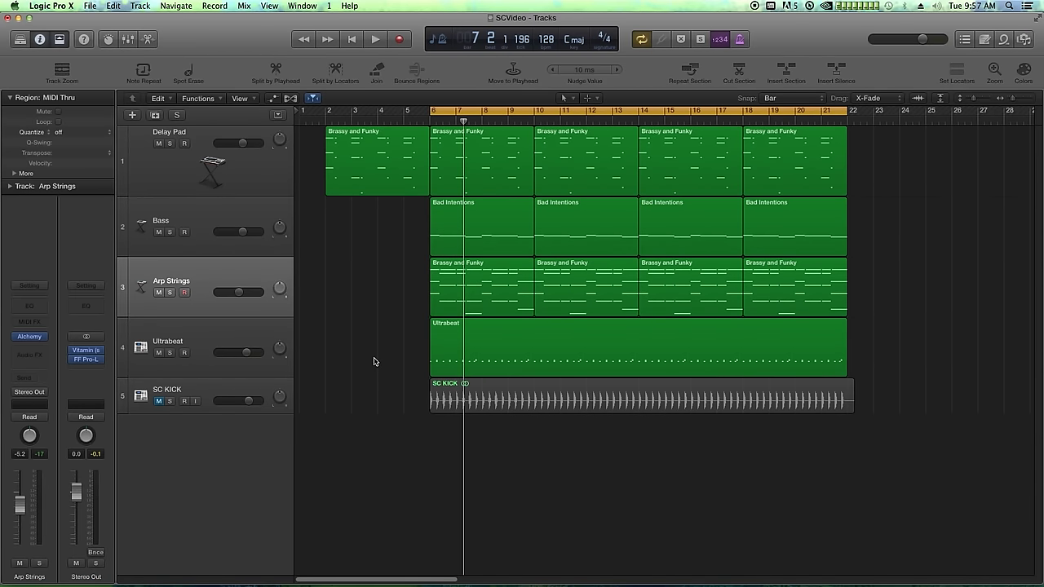
{"action": "key", "text": "c"}
{"action": "key", "text": "Return"}
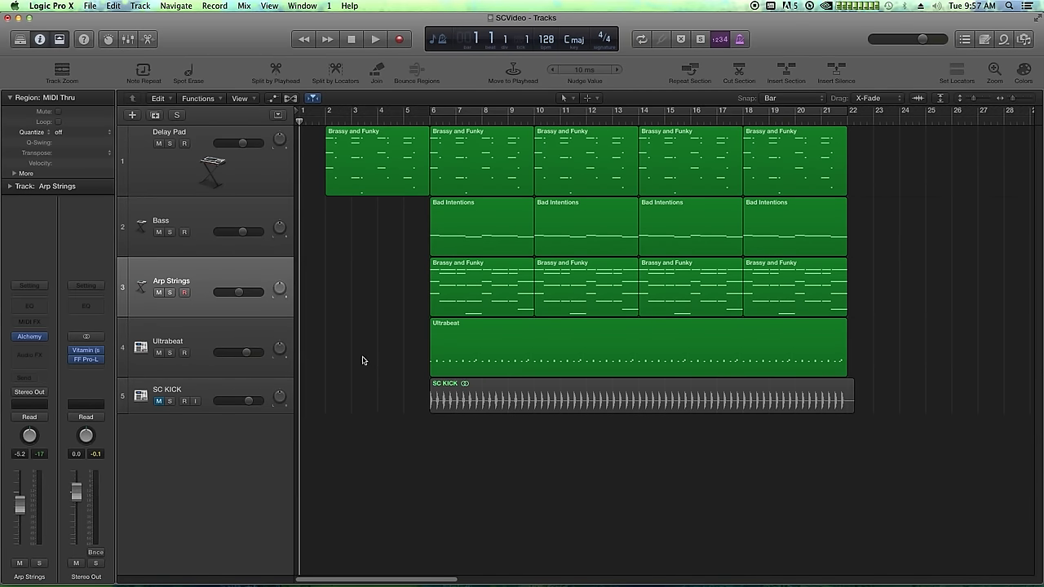
{"action": "left_click", "coordinate": [316, 121]}
{"action": "key", "text": "super+Right"}
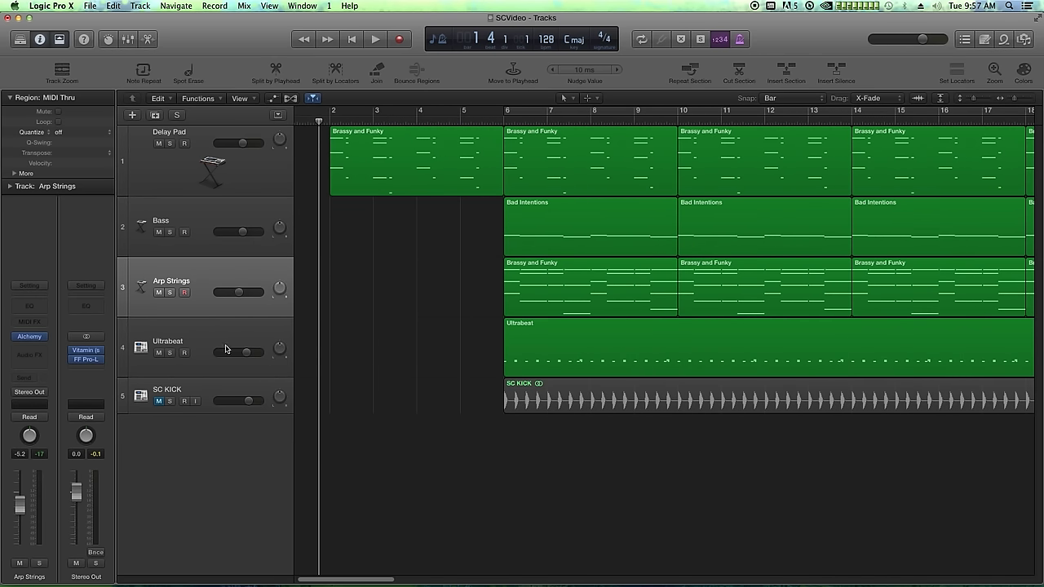
Step: Select the SC KICK track and check the first Brassy and Funky region, leaving everything deselected
{"action": "left_click", "coordinate": [207, 388]}
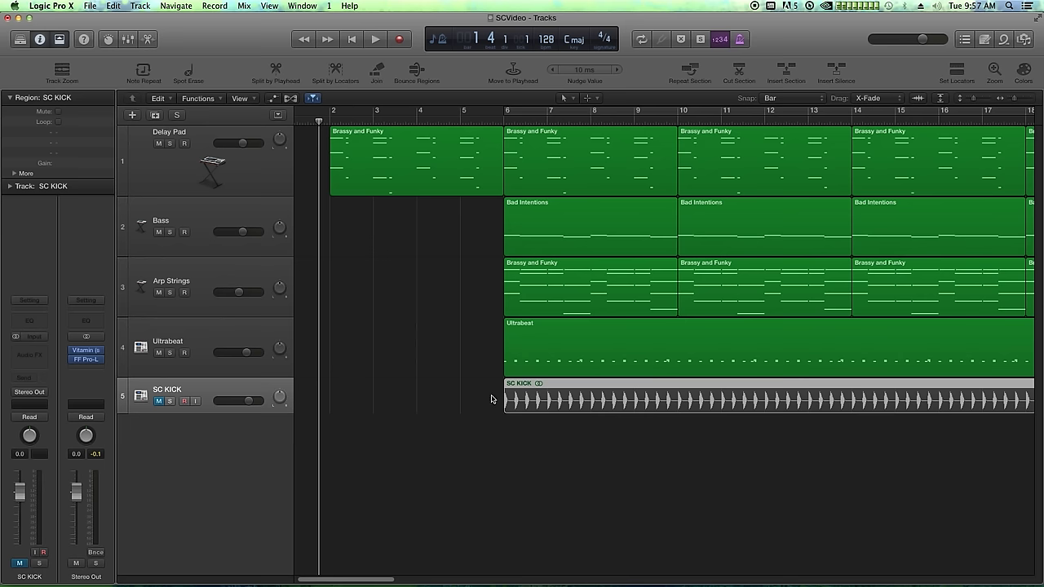
{"action": "left_click", "coordinate": [367, 295]}
{"action": "left_click", "coordinate": [341, 161]}
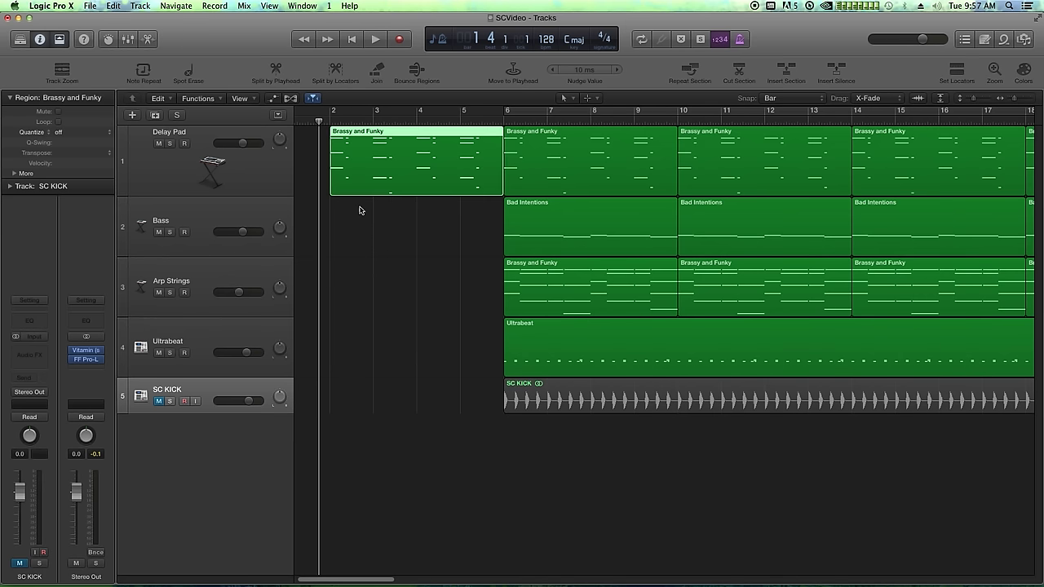
{"action": "left_click", "coordinate": [359, 208]}
{"action": "left_click", "coordinate": [352, 174]}
{"action": "left_click", "coordinate": [354, 217]}
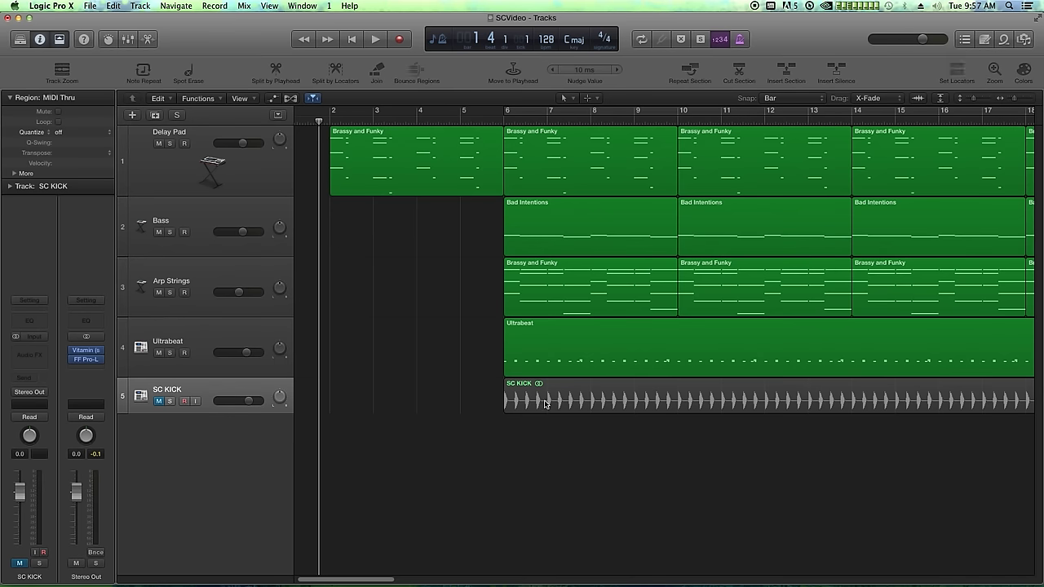
Step: Repeat the 13 regions on tracks 1–4 so they run through bar 37
{"action": "key", "text": "super+Left"}
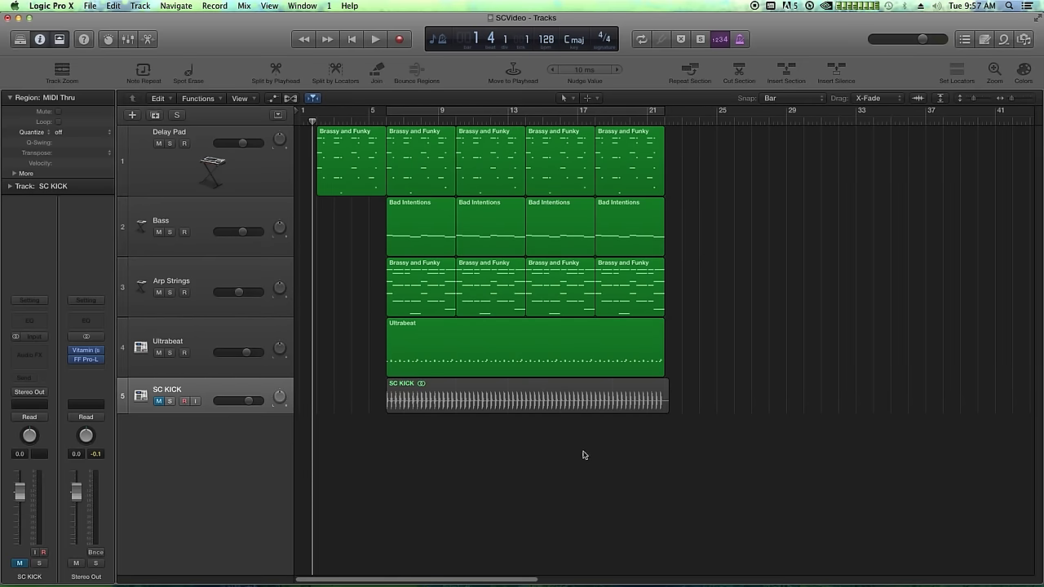
{"action": "left_click_drag", "start_coordinate": [727, 155], "coordinate": [423, 348]}
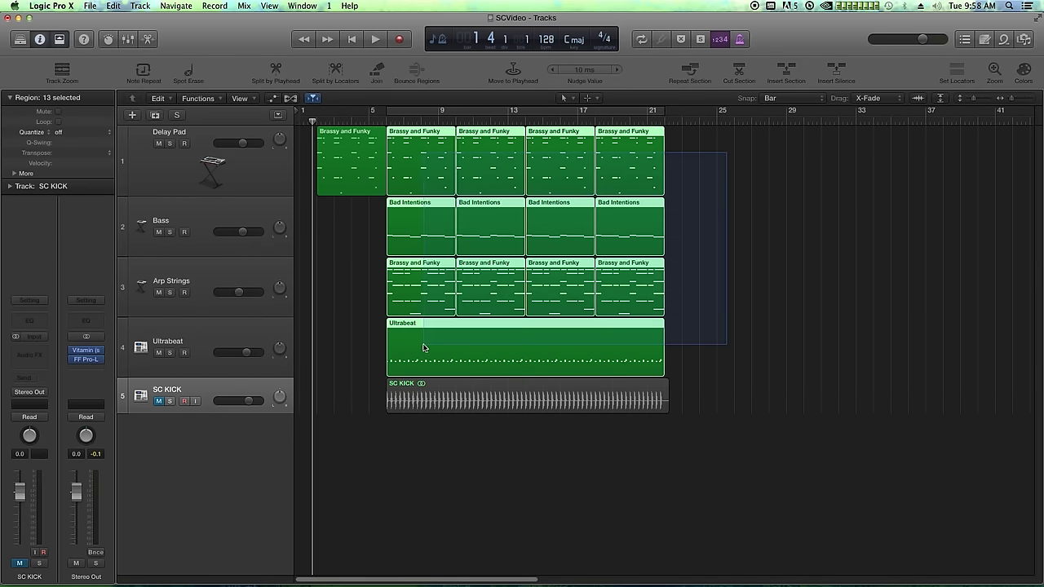
{"action": "key", "text": "super+r"}
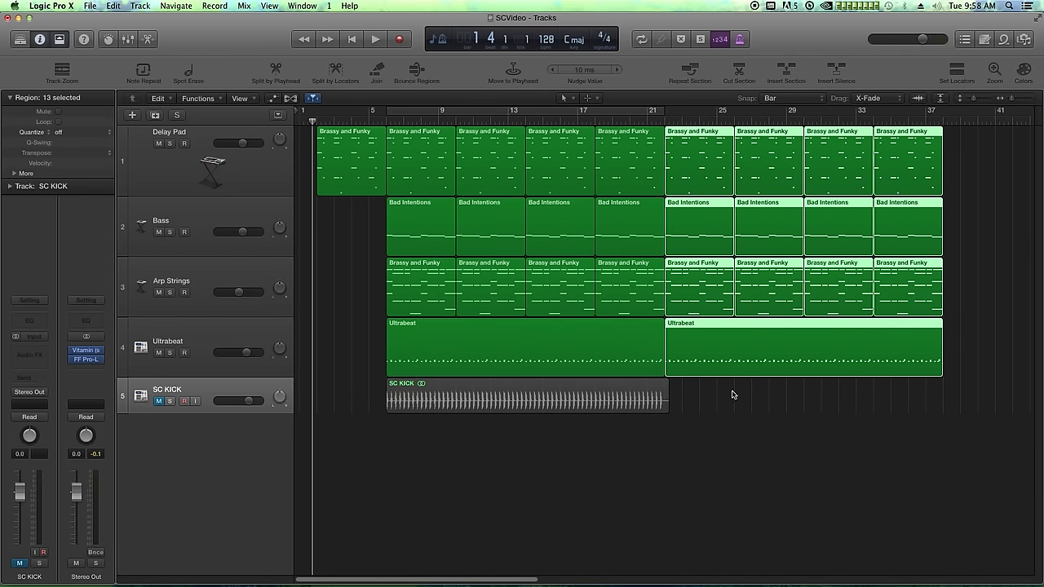
Step: Delete the SC KICK tail past bar 21, then repeat SC KICK.1 through bar 37
{"action": "left_click_drag", "start_coordinate": [732, 395], "coordinate": [666, 431]}
{"action": "key", "text": "Delete"}
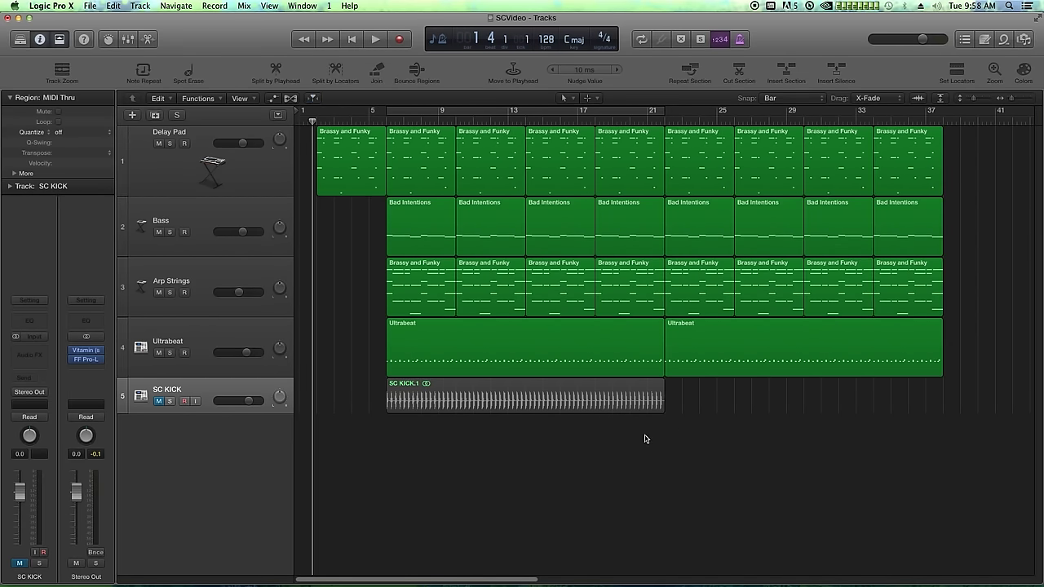
{"action": "left_click", "coordinate": [631, 396]}
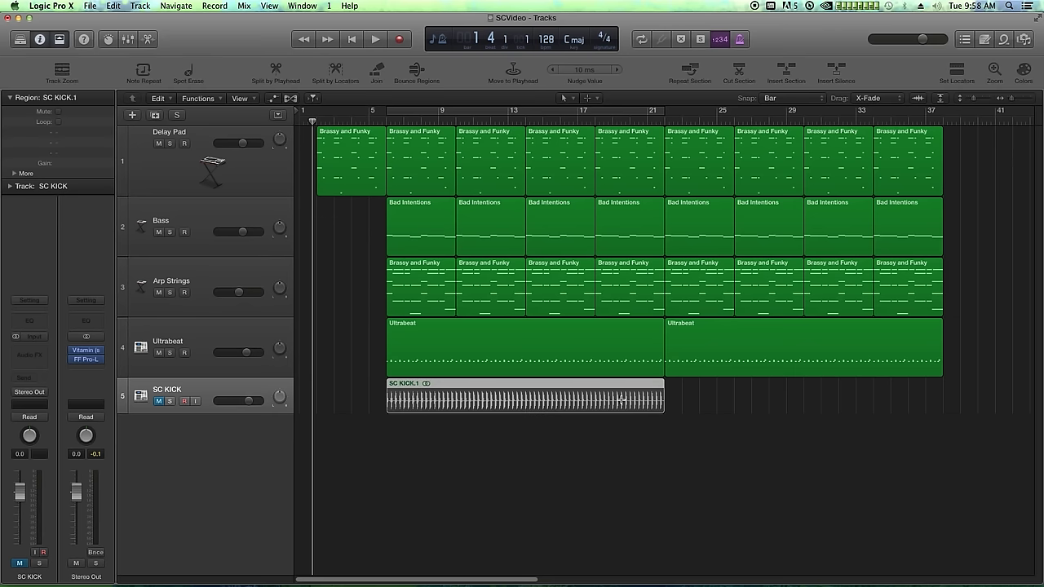
{"action": "key", "text": "super+r"}
{"action": "left_click", "coordinate": [671, 443]}
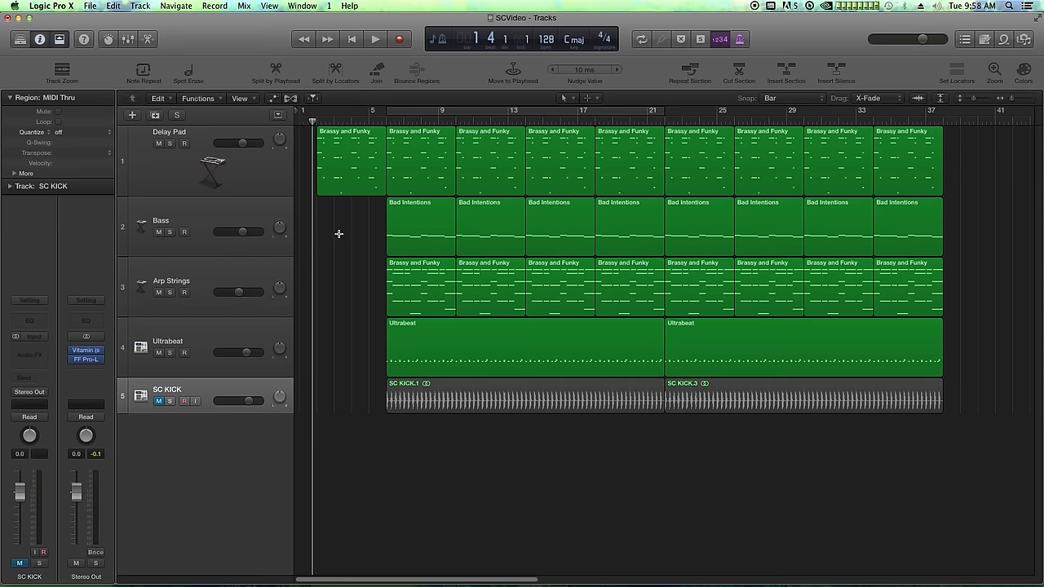
{"action": "key", "text": "space"}
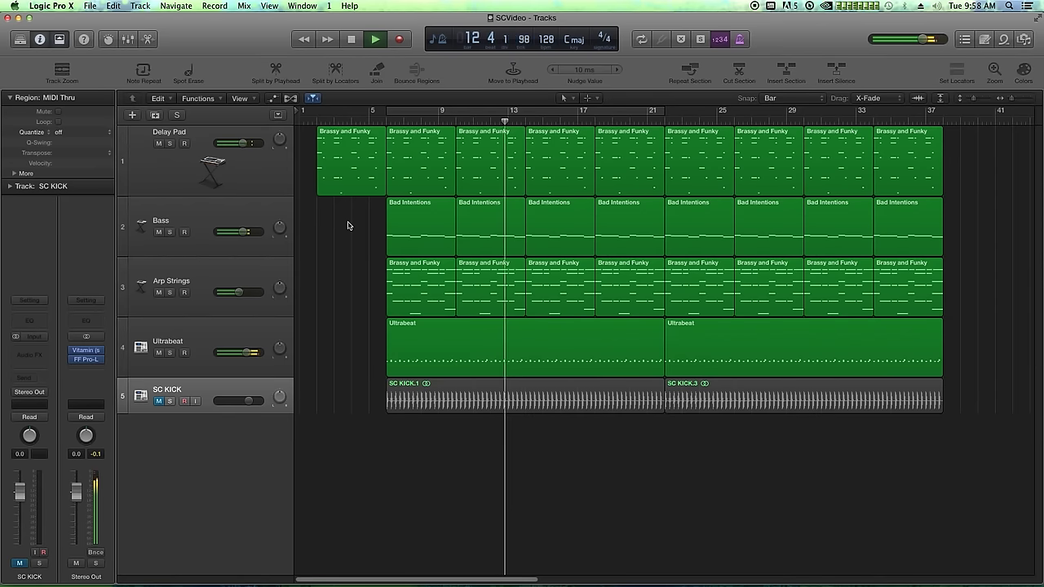
{"action": "key", "text": "space"}
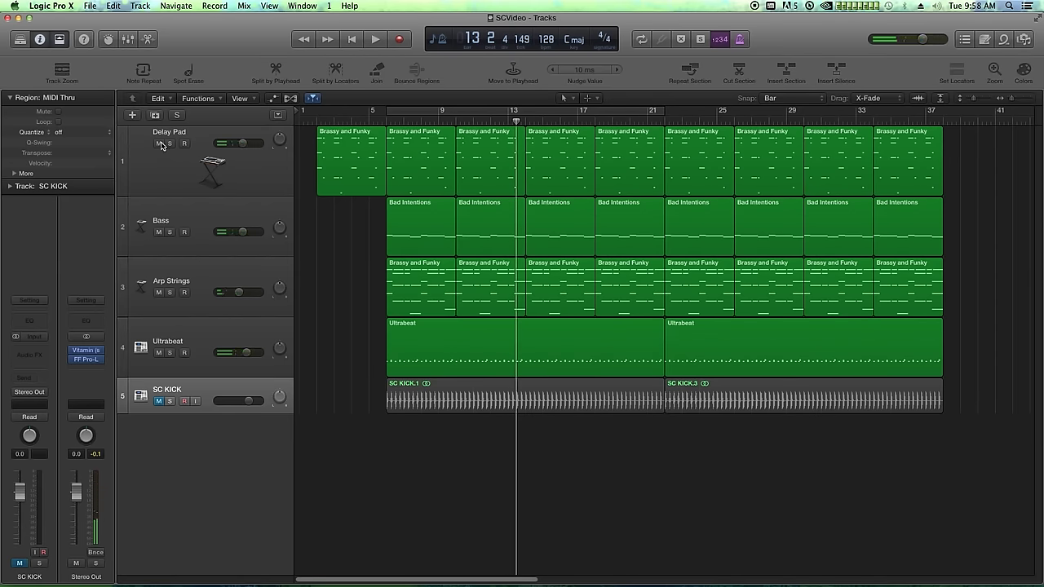
Step: Create a new Brassy and Funky track and move the bar 1–5 intro region onto it
{"action": "left_click", "coordinate": [163, 149]}
{"action": "left_click", "coordinate": [342, 242]}
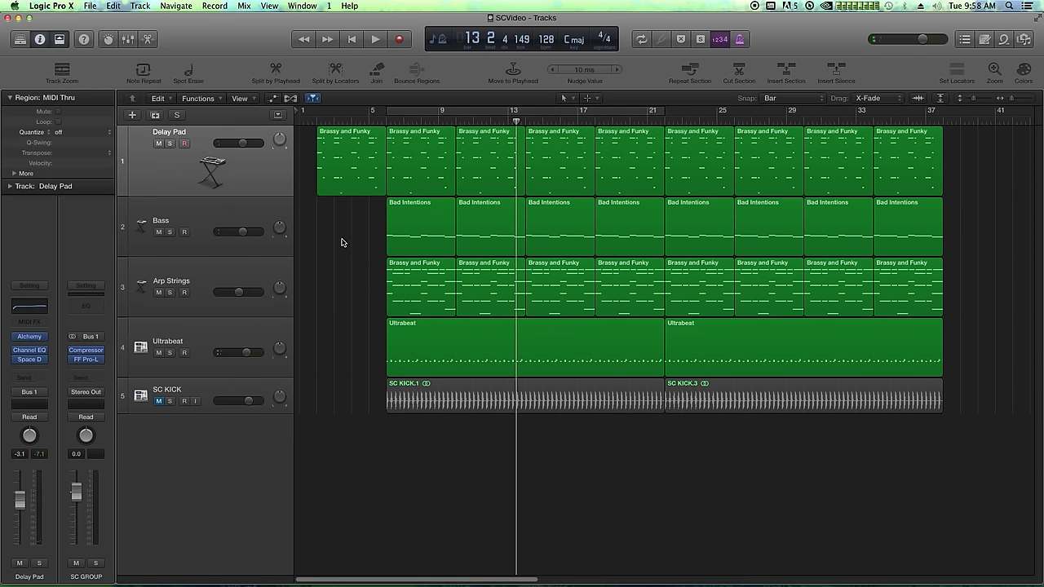
{"action": "left_click", "coordinate": [241, 178]}
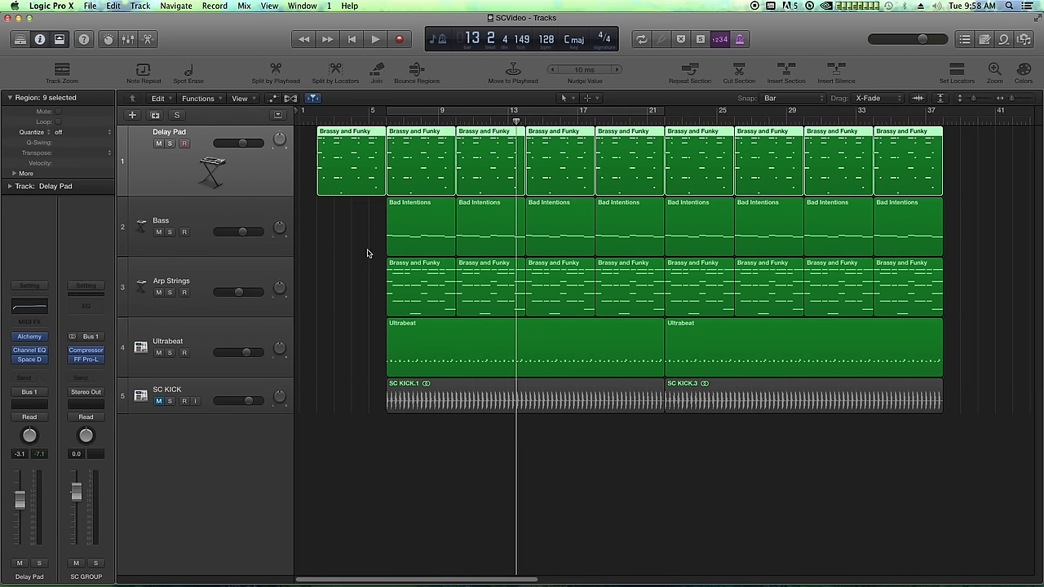
{"action": "left_click", "coordinate": [362, 372]}
{"action": "left_click", "coordinate": [332, 190]}
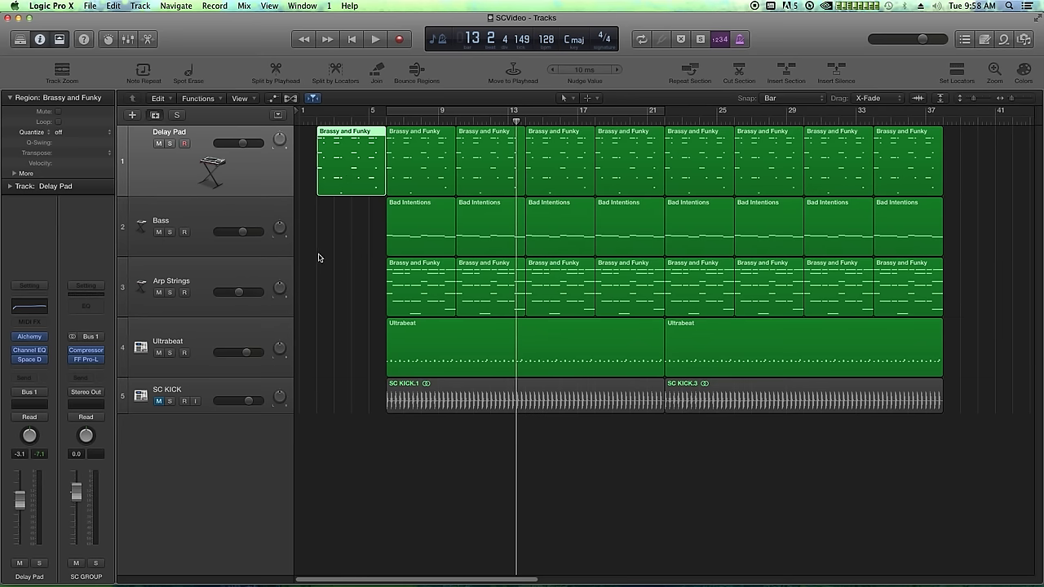
{"action": "key", "text": "super+d"}
{"action": "left_click_drag", "start_coordinate": [342, 188], "coordinate": [303, 233]}
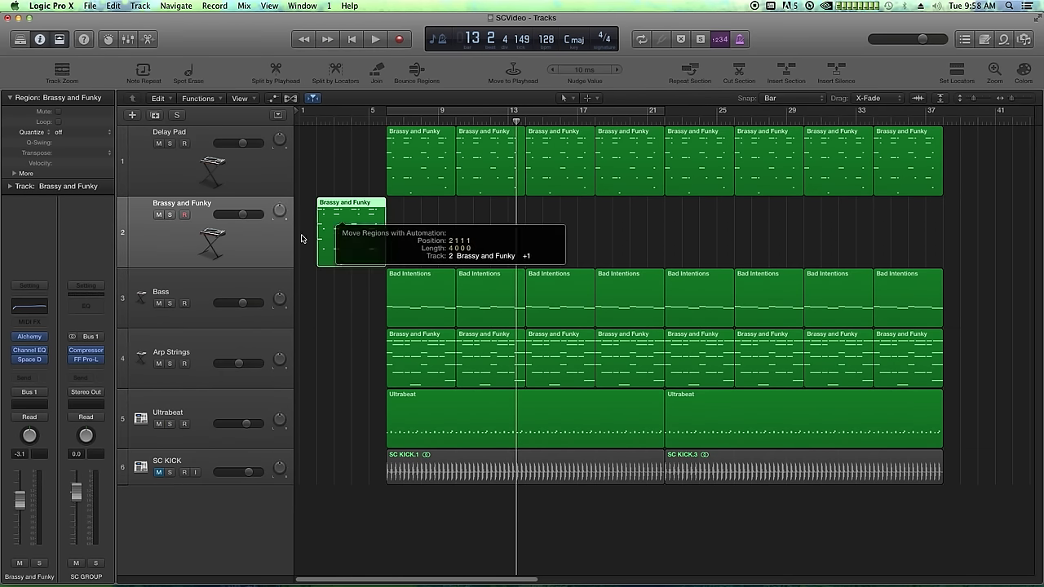
Step: Lower the volume fader of the new Brassy and Funky track
{"action": "left_click", "coordinate": [425, 232]}
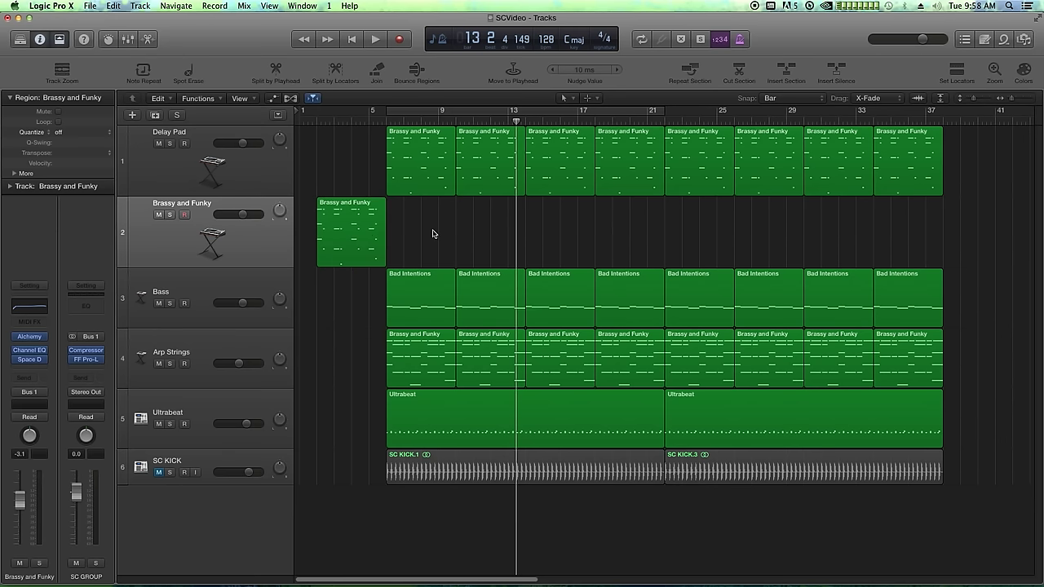
{"action": "left_click", "coordinate": [227, 231]}
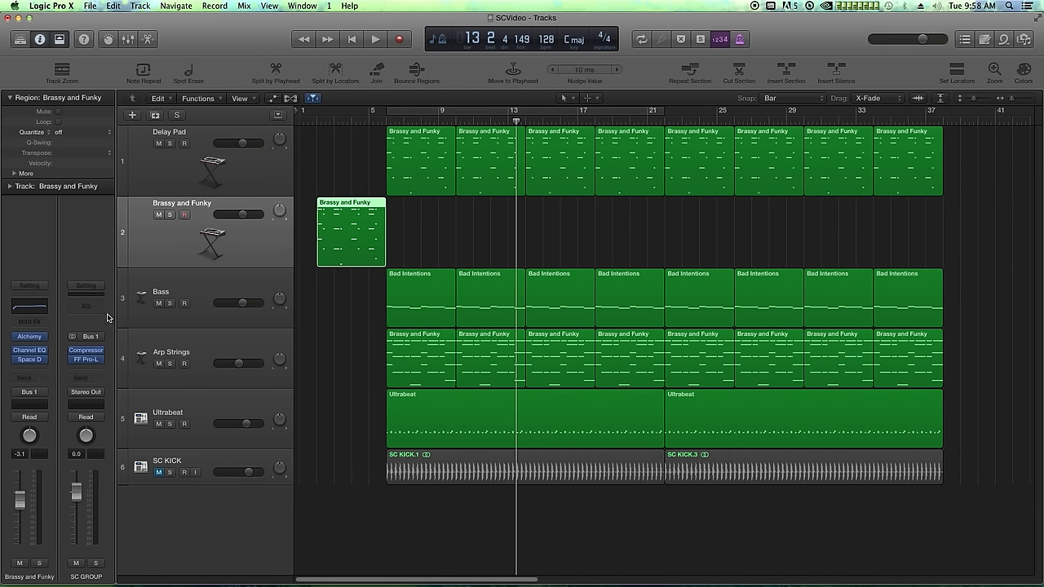
{"action": "left_click_drag", "start_coordinate": [20, 497], "coordinate": [19, 519]}
{"action": "left_click", "coordinate": [471, 223]}
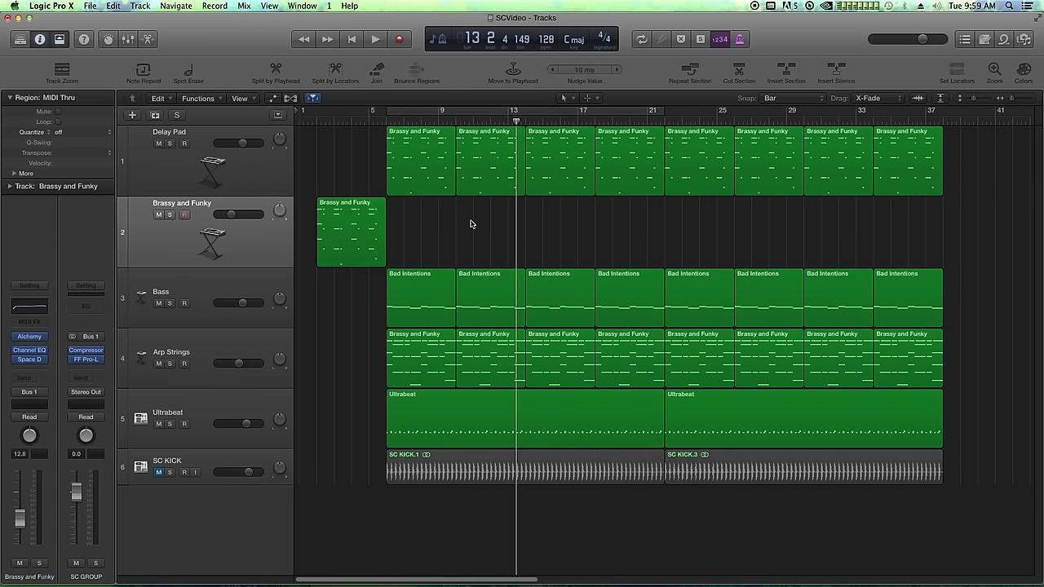